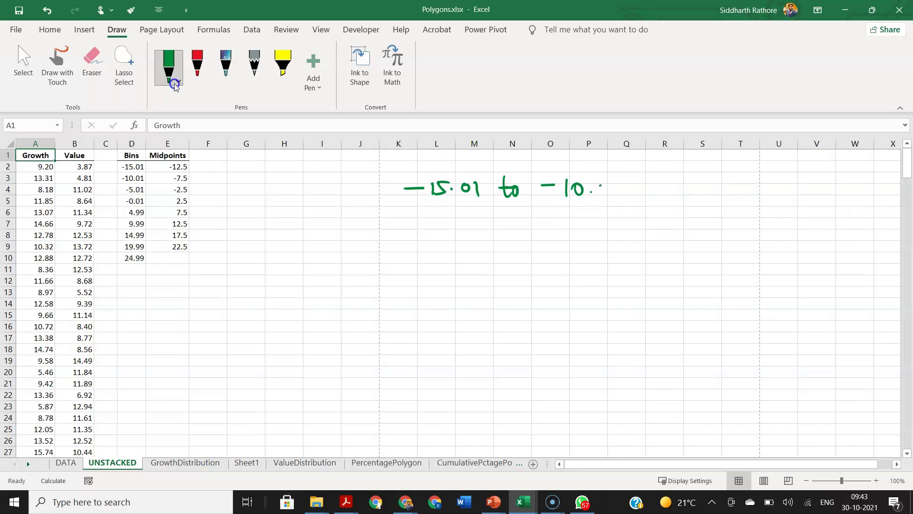
Handwrite the class "-10.01 to -5.01" in green ink below the first class range.
mouse_move(413, 226)
left_mouse_down()
mouse_move(439, 235)
mouse_move(473, 223)
mouse_move(510, 235)
mouse_move(514, 226)
left_mouse_up()
left_click(462, 230)
mouse_move(519, 225)
left_mouse_down()
mouse_move(605, 227)
mouse_move(591, 231)
left_mouse_up()
left_click_drag(593, 219, 618, 219)
left_click_drag(631, 217, 629, 240)
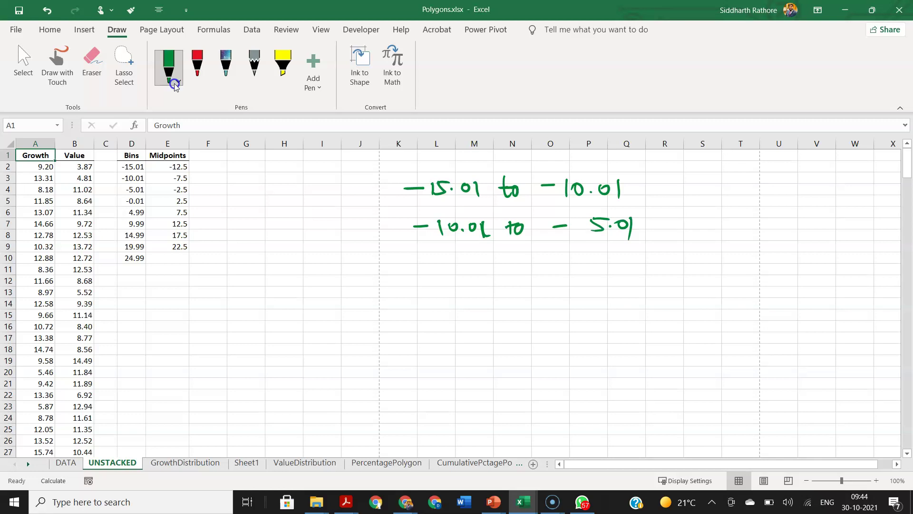
Handwrite the third class "-5.01 to -0.01" in green ink below the second one.
left_click_drag(421, 266, 437, 266)
mouse_move(454, 261)
left_mouse_down()
mouse_move(442, 274)
mouse_move(458, 269)
left_mouse_up()
mouse_move(469, 263)
left_mouse_down()
mouse_move(477, 273)
mouse_move(512, 273)
left_mouse_up()
left_click(511, 259)
left_click_drag(505, 265, 522, 265)
mouse_move(560, 267)
left_mouse_down()
mouse_move(628, 262)
mouse_move(643, 280)
left_mouse_up()
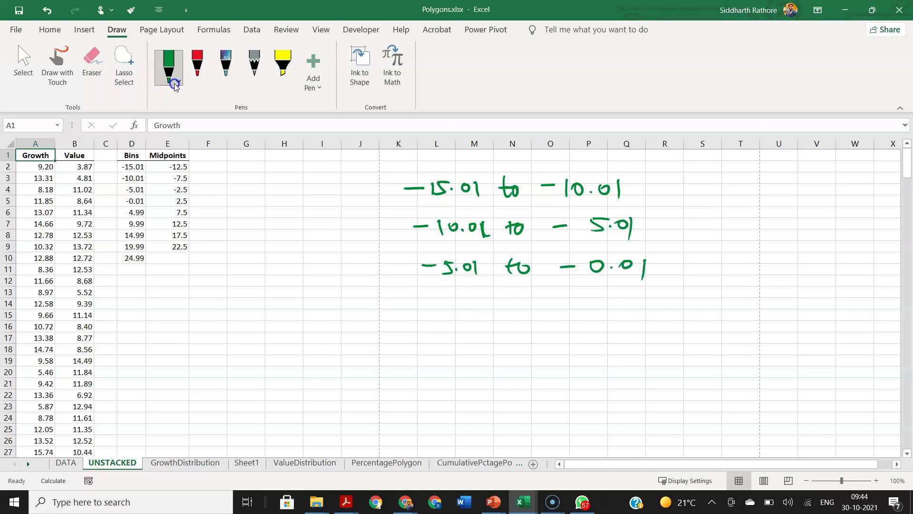
Handwrite the fourth class "-0.01 to 4.99" in green ink below the third one.
left_click_drag(434, 312, 447, 312)
mouse_move(465, 308)
left_mouse_down()
mouse_move(458, 318)
mouse_move(488, 307)
mouse_move(497, 320)
left_mouse_up()
left_click(472, 316)
mouse_move(533, 300)
left_mouse_down()
mouse_move(533, 319)
mouse_move(537, 307)
left_mouse_up()
left_click_drag(547, 305, 618, 316)
left_click(612, 308)
mouse_move(628, 309)
left_mouse_down()
mouse_move(636, 302)
mouse_move(630, 325)
left_mouse_up()
Draw a horizontal line above the handwritten class ranges and write the heading "classes" over it.
left_click_drag(389, 168, 658, 175)
left_click_drag(487, 158, 486, 170)
mouse_move(494, 152)
left_mouse_down()
mouse_move(496, 170)
mouse_move(535, 171)
left_mouse_up()
mouse_move(538, 164)
left_mouse_down()
mouse_move(558, 166)
mouse_move(516, 169)
left_mouse_up()
Draw a brace beside the handwritten classes and label it "Bins" with a double underline.
mouse_move(391, 177)
left_mouse_down()
mouse_move(383, 205)
mouse_move(394, 340)
left_mouse_up()
left_click_drag(325, 245, 327, 275)
mouse_move(323, 246)
left_mouse_down()
mouse_move(329, 275)
mouse_move(342, 272)
left_mouse_up()
left_click_drag(349, 272, 370, 267)
left_click_drag(317, 288, 383, 273)
left_click_drag(315, 295, 376, 284)
Draw a vertical divider with an underlined "Freq" heading beyond it, and arrows to question marks for the first two classes.
left_click_drag(660, 168, 659, 365)
mouse_move(695, 156)
left_mouse_down()
mouse_move(694, 173)
mouse_move(710, 154)
left_mouse_up()
left_click_drag(697, 165, 768, 170)
left_click_drag(643, 191, 717, 196)
left_click(718, 200)
left_click_drag(648, 233, 685, 231)
mouse_move(675, 227)
left_mouse_down()
mouse_move(677, 236)
mouse_move(712, 234)
left_mouse_up()
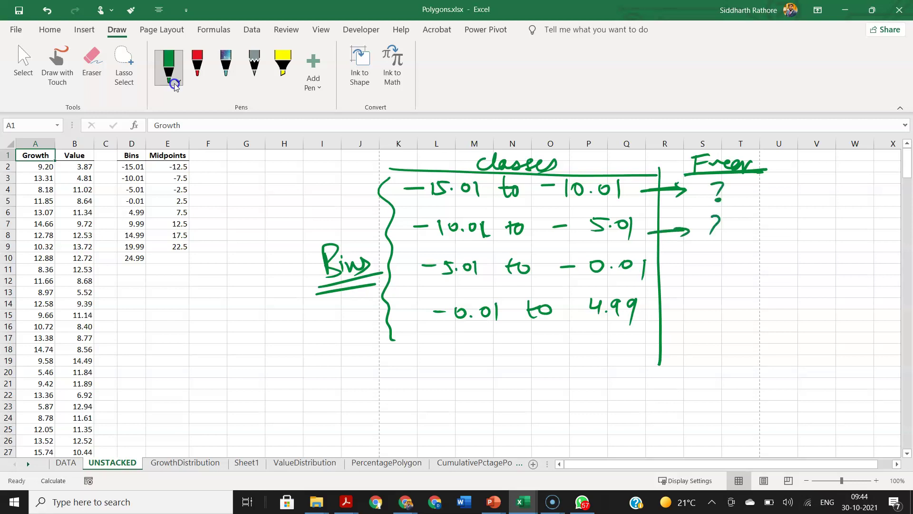
Draw arrows to question marks for the third and fourth classes and close the sketched table with a wavy line.
left_click_drag(645, 270, 677, 266)
mouse_move(666, 261)
left_mouse_down()
mouse_move(676, 267)
mouse_move(668, 273)
left_mouse_up()
left_click_drag(698, 261, 710, 274)
left_click_drag(652, 313, 710, 314)
left_click(710, 319)
mouse_move(401, 341)
left_mouse_down()
mouse_move(440, 353)
mouse_move(687, 351)
mouse_move(761, 340)
left_mouse_up()
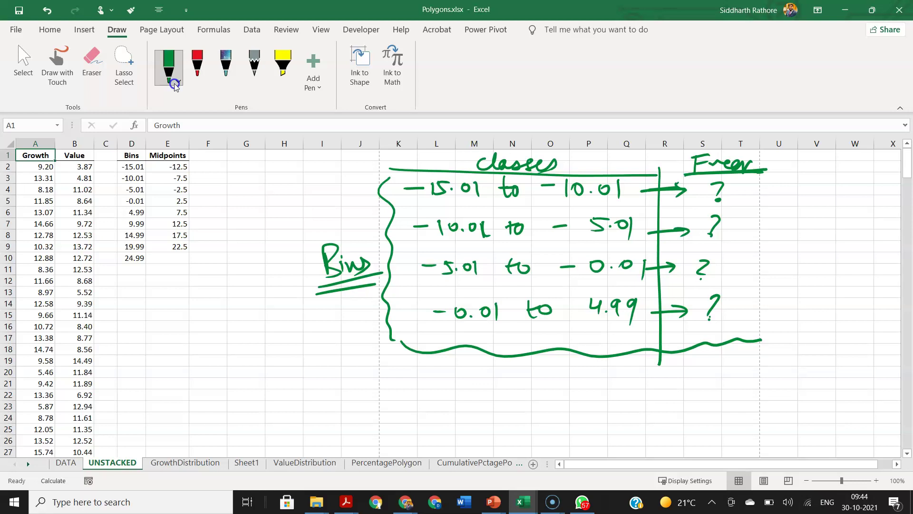
Sketch chart axes in orange ink below the table, labelling the horizontal one "classes" and the vertical one "freq".
left_click(174, 85)
left_click(195, 200)
mouse_move(439, 363)
left_mouse_down()
mouse_move(444, 440)
mouse_move(607, 441)
left_mouse_up()
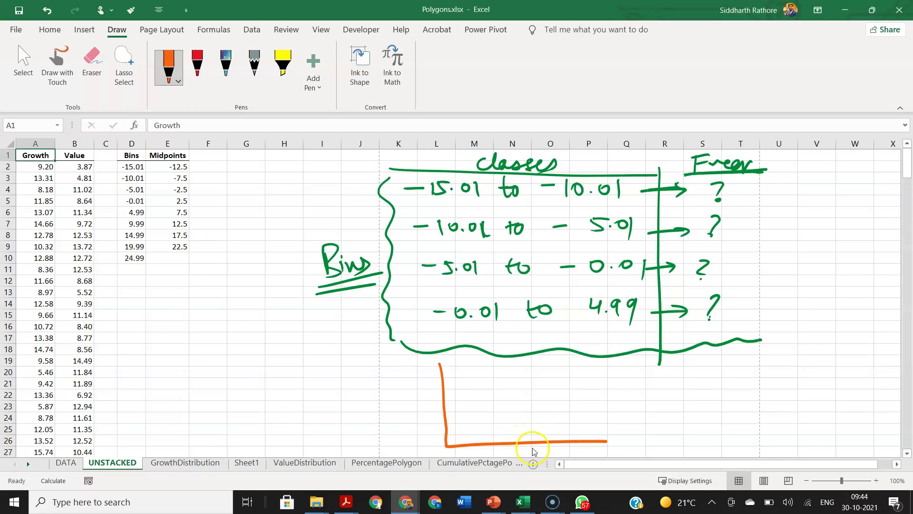
left_click(549, 453)
left_click_drag(583, 430, 664, 427)
left_click_drag(394, 370, 390, 405)
mouse_move(380, 387)
left_mouse_down()
mouse_move(410, 385)
mouse_move(420, 401)
left_mouse_up()
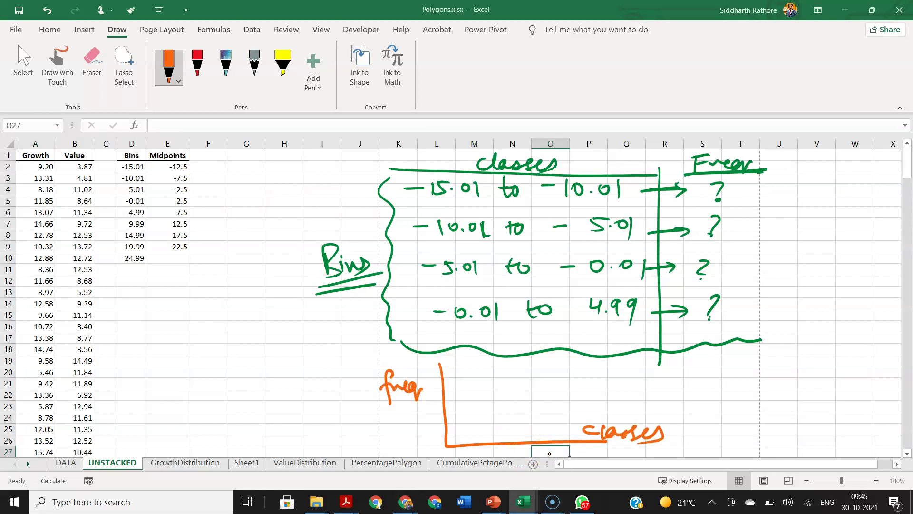
Sketch four bars on the axes, starting with a green stroke and continuing in pink, and write an underlined "Histogram" title beside them.
left_click(169, 66)
left_click(210, 240)
left_click_drag(461, 400, 466, 447)
left_click(169, 67)
left_click(212, 194)
mouse_move(462, 442)
left_mouse_down()
mouse_move(483, 376)
mouse_move(523, 433)
mouse_move(531, 398)
mouse_move(592, 445)
left_mouse_up()
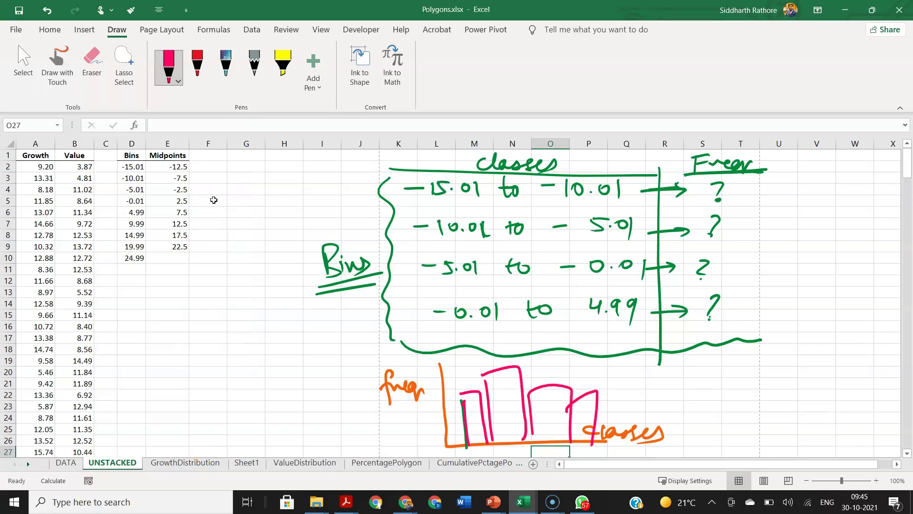
mouse_move(733, 362)
left_mouse_down()
mouse_move(760, 380)
mouse_move(802, 366)
mouse_move(848, 371)
left_mouse_up()
left_click_drag(726, 393, 851, 388)
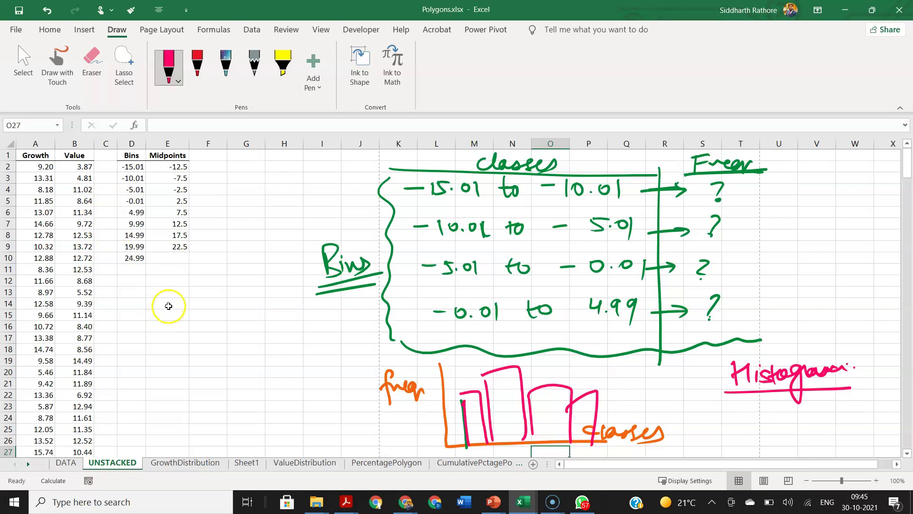
Copy the Bins column D1:D10 to the cells starting at E15 and enter the header "Frequency" in F15.
left_click(132, 155)
left_click_drag(131, 155, 133, 257)
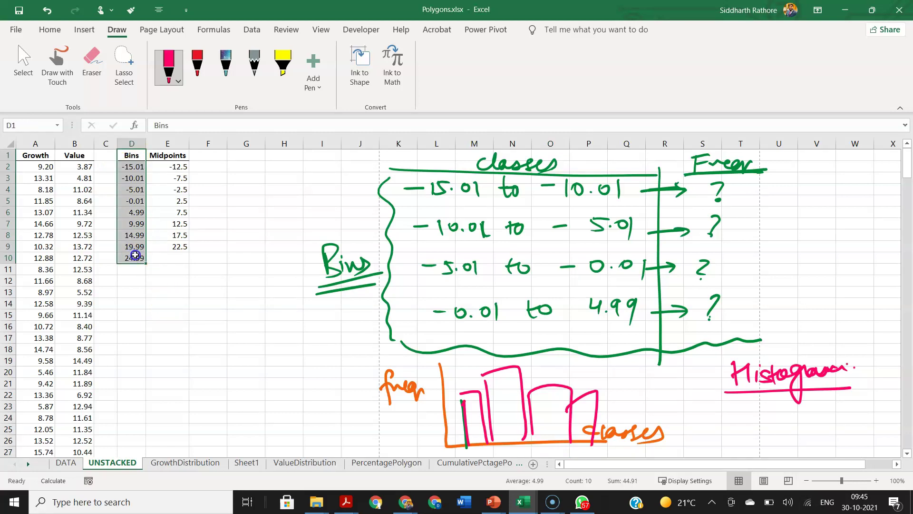
key("ctrl+c")
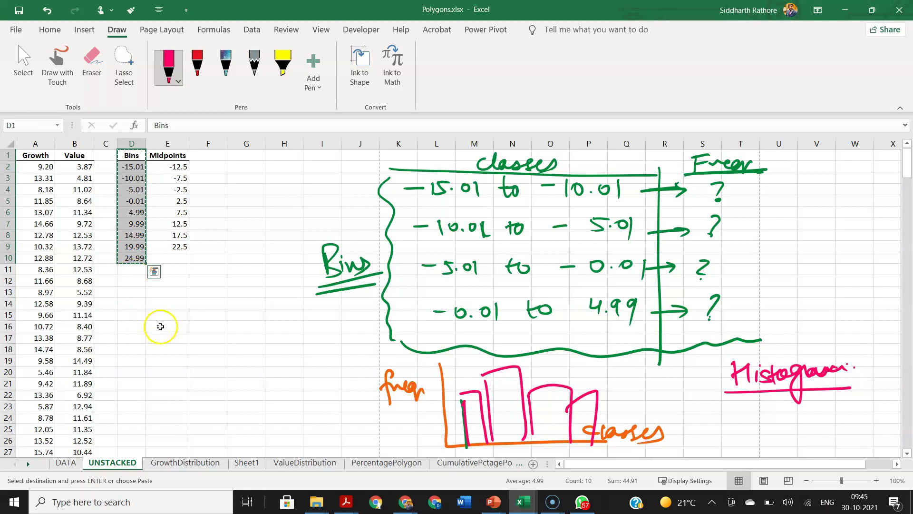
left_click(157, 318)
key("ctrl+v")
left_click(199, 314)
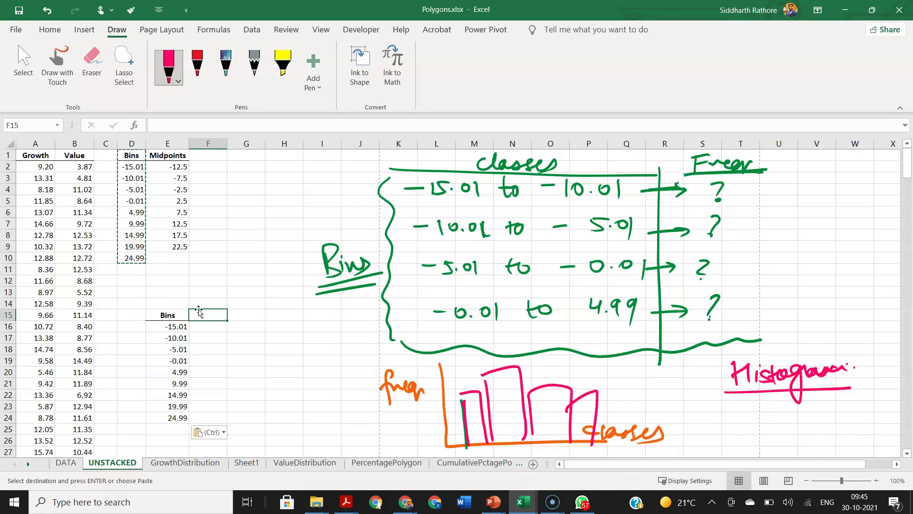
type("Frequency")
left_click(214, 326)
left_click_drag(214, 332, 210, 418)
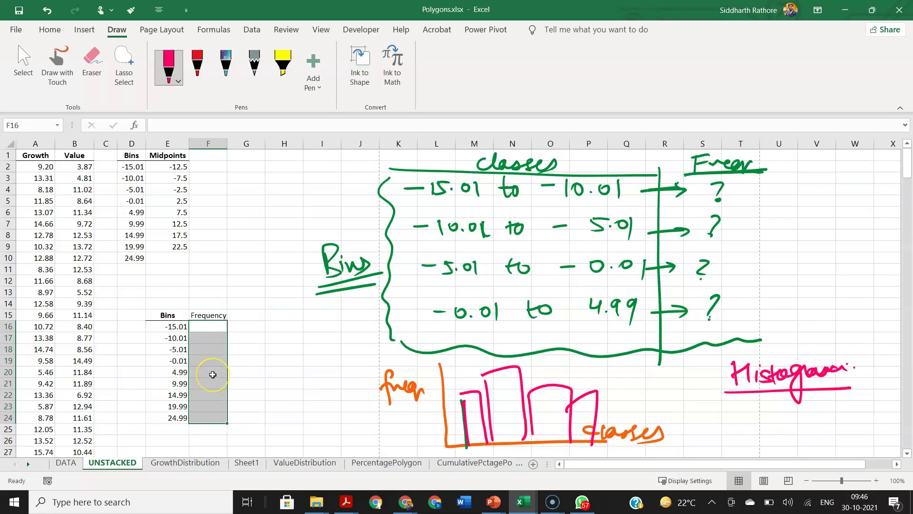
type("=")
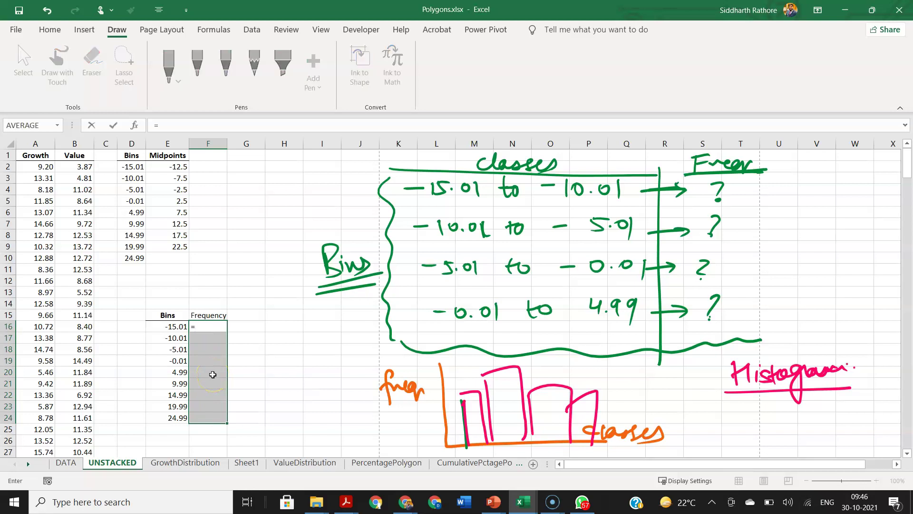
type("fre")
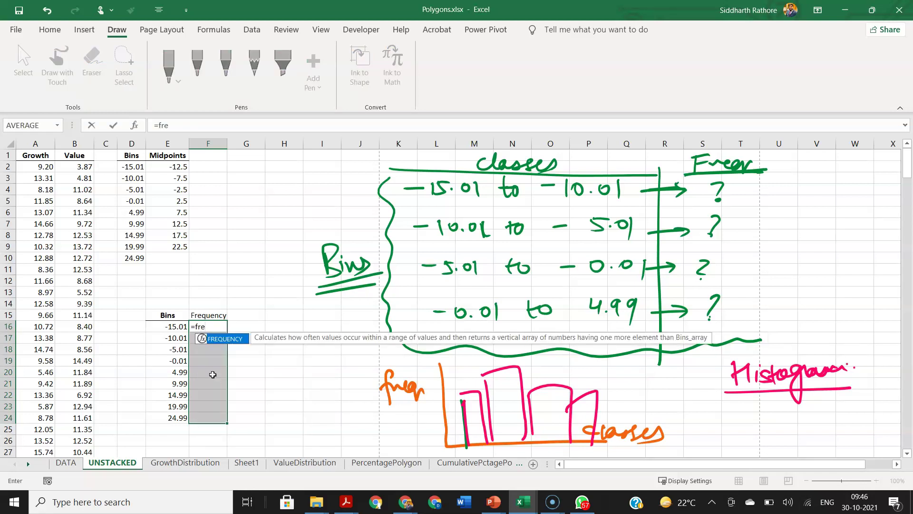
left_click(190, 123)
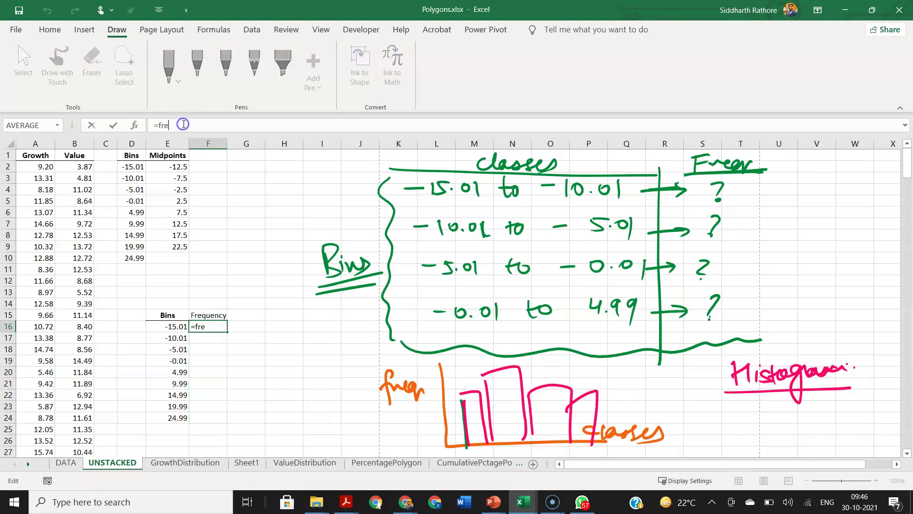
type("q")
left_click(199, 120)
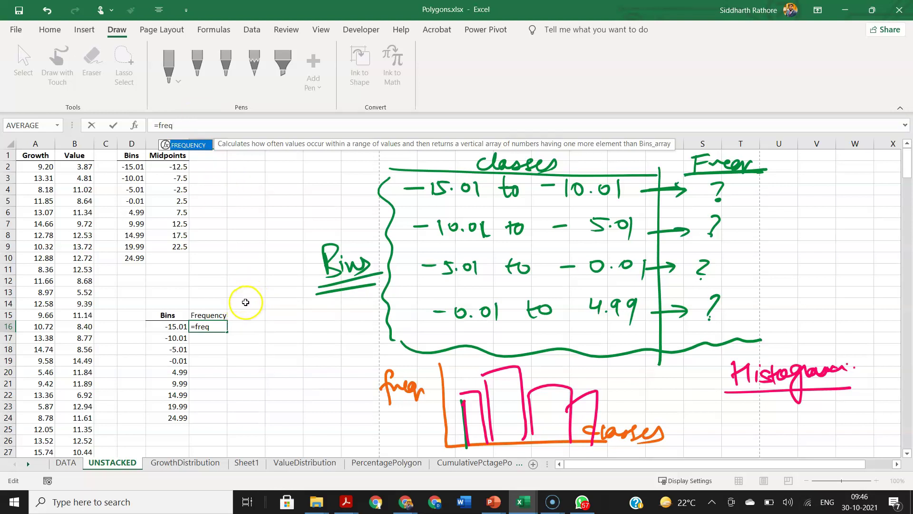
key("Tab")
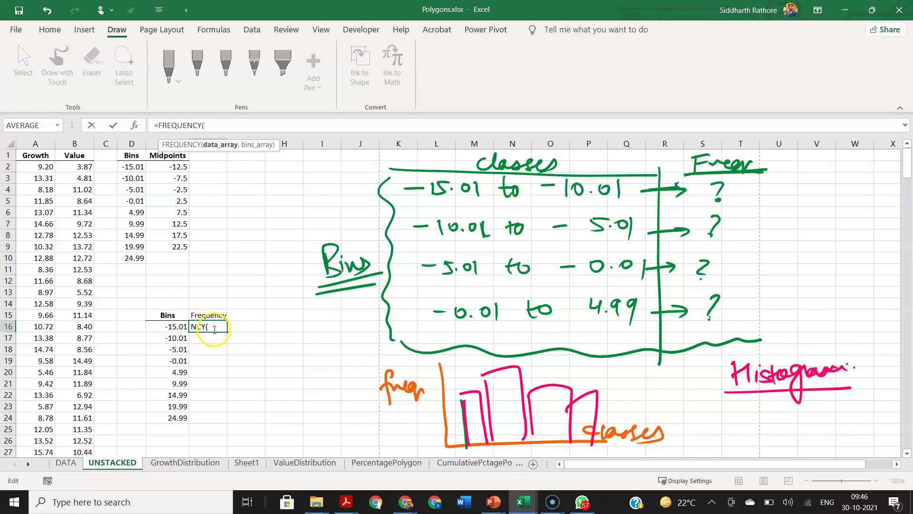
key("Escape")
left_click(252, 374)
Fill F16:F24 with the array formula =FREQUENCY(A2:A270,D2:D10) to count the Growth values per bin.
left_click_drag(212, 327, 214, 417)
type("=freq")
key("Tab")
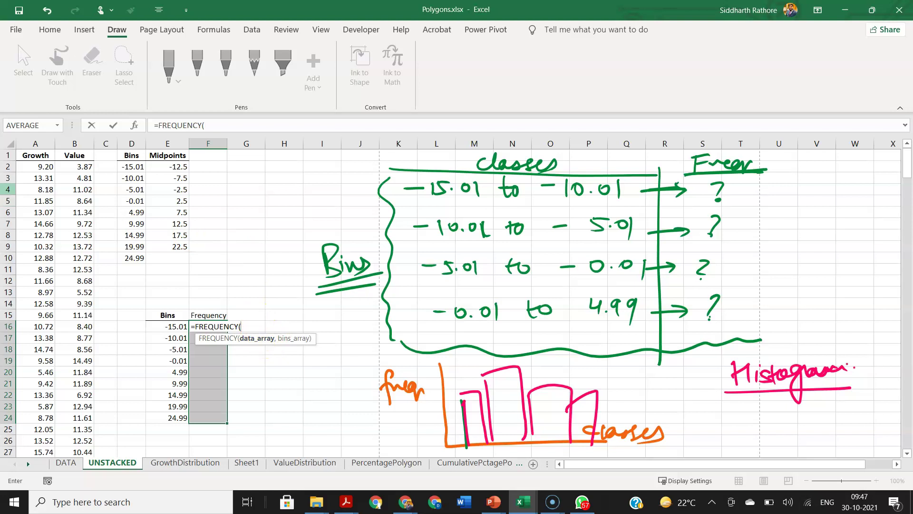
left_click(37, 166)
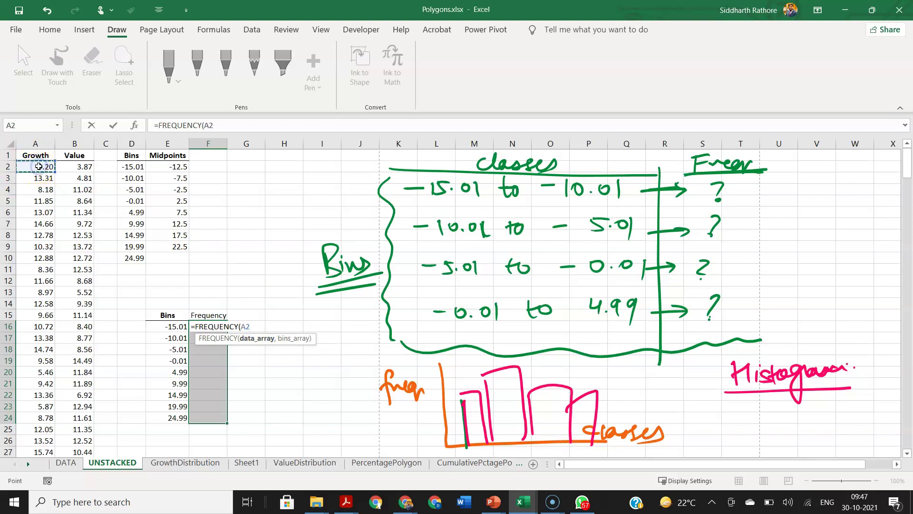
key("ctrl+shift+Down")
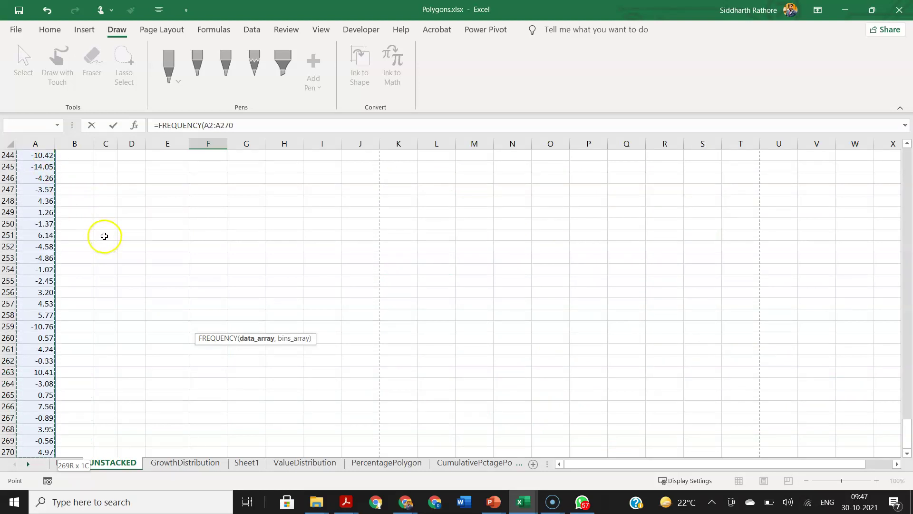
scroll(241, 287, "up", 20)
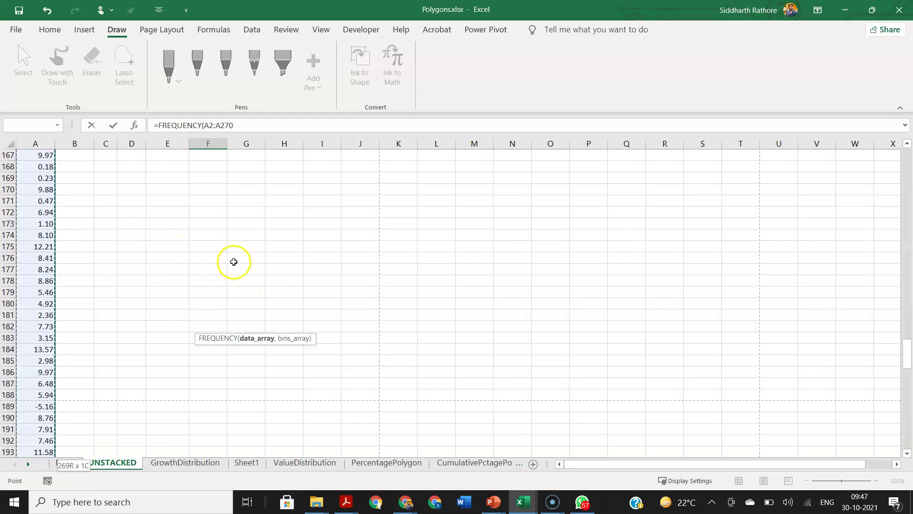
scroll(238, 261, "up", 20)
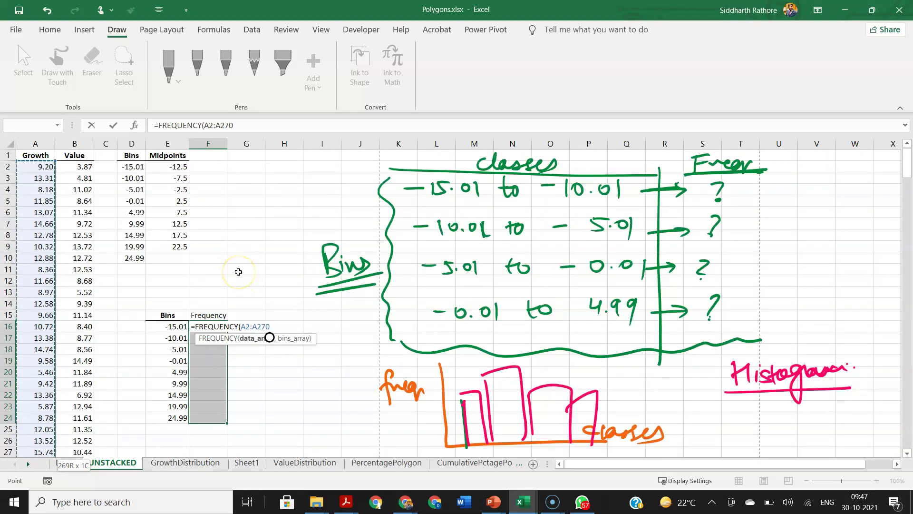
type(",")
left_click(132, 166)
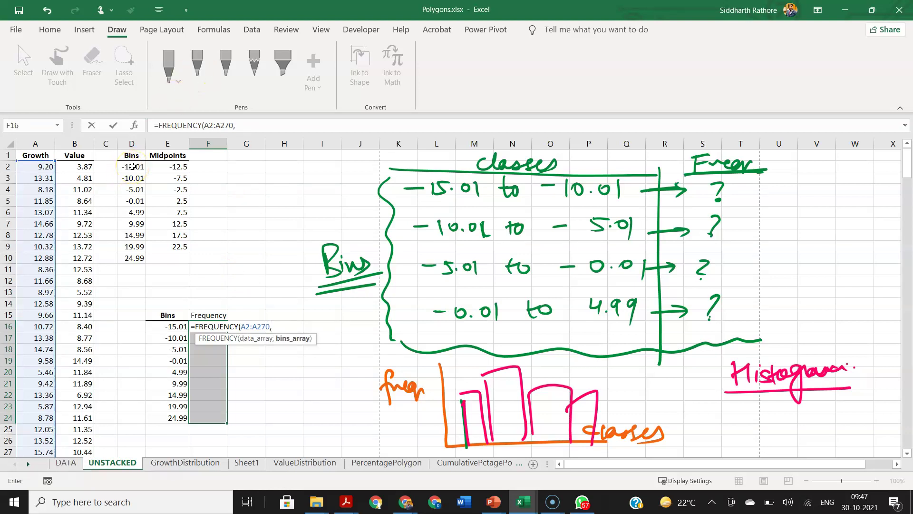
left_click_drag(134, 166, 135, 201)
left_click_drag(134, 251, 134, 258)
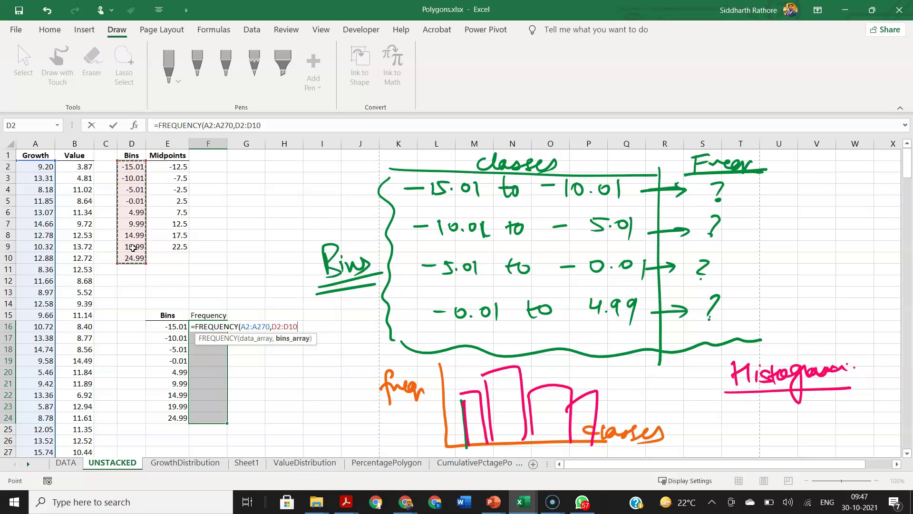
key("ctrl+shift+Return")
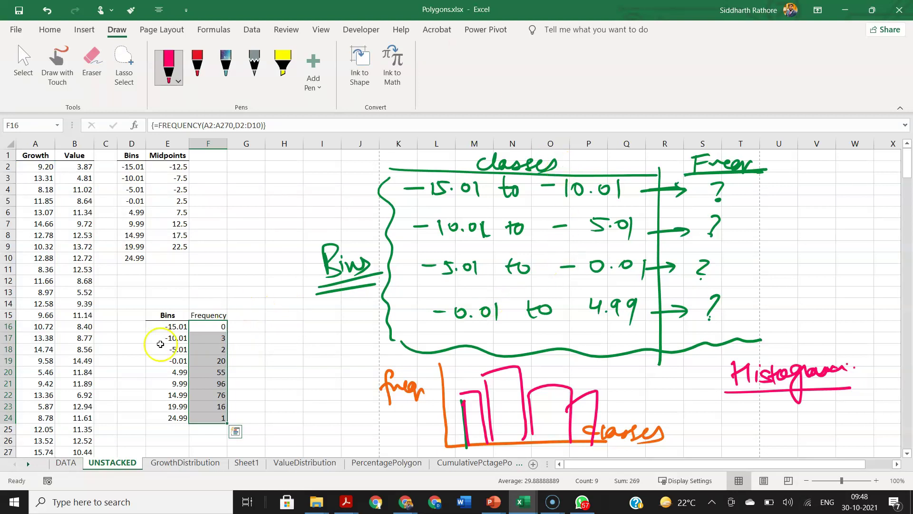
left_click(210, 338)
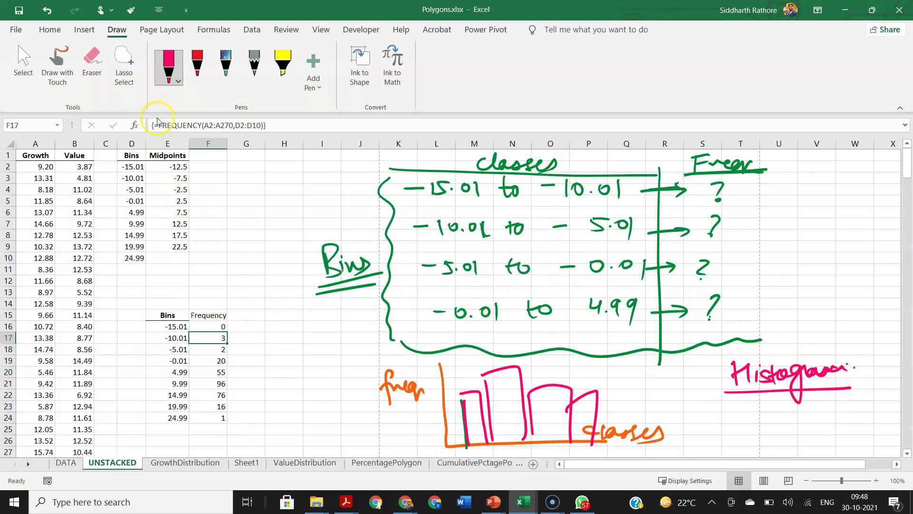
left_click(170, 130)
type("=")
left_click(209, 350)
key("Escape")
left_click(275, 336)
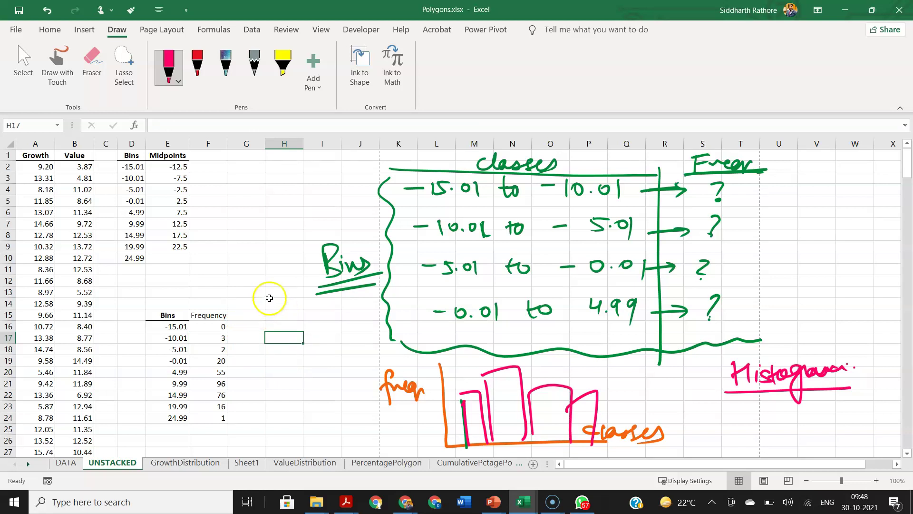
type("{")
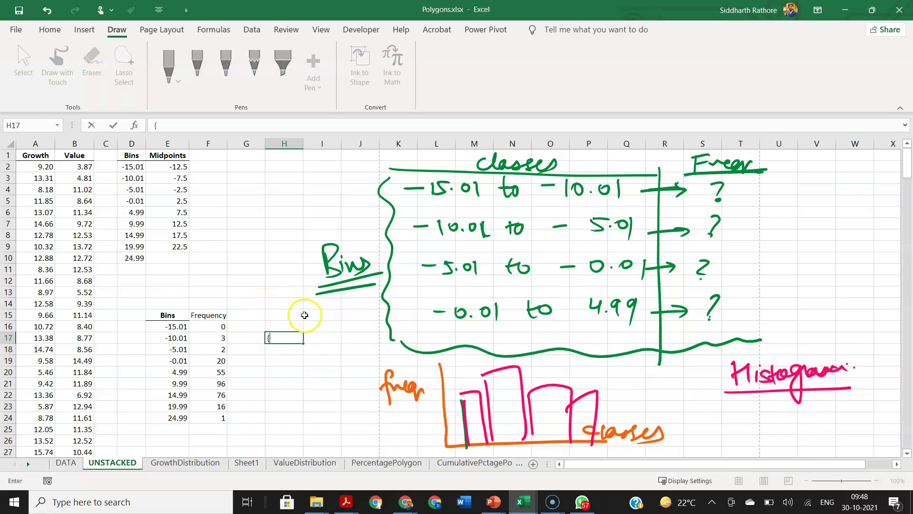
key("BackSpace")
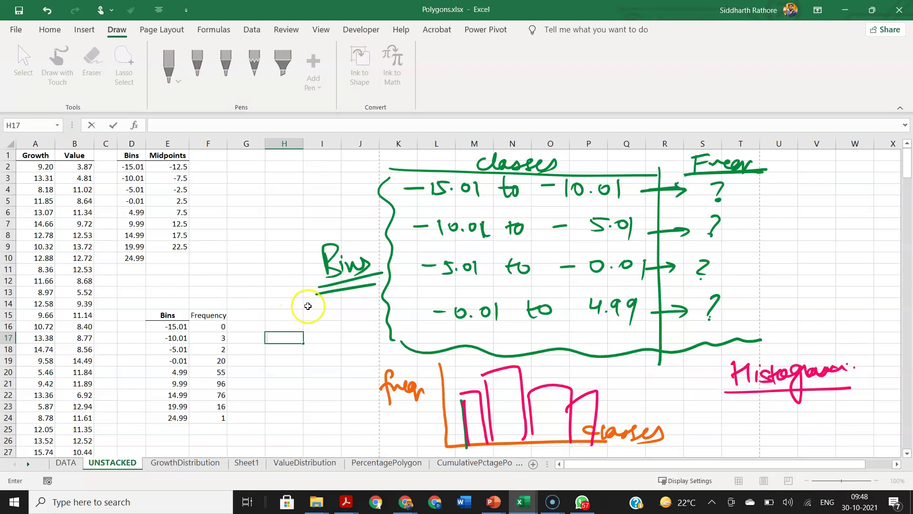
left_click(307, 361)
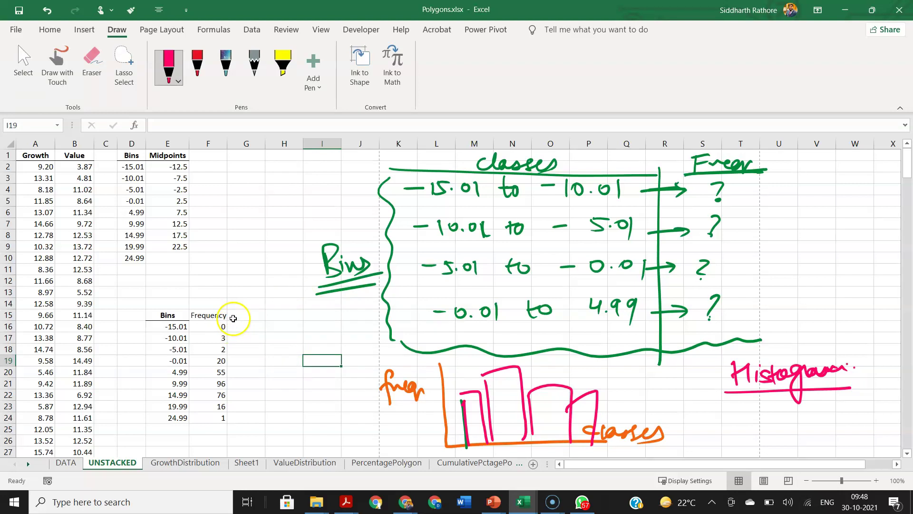
left_click(220, 325)
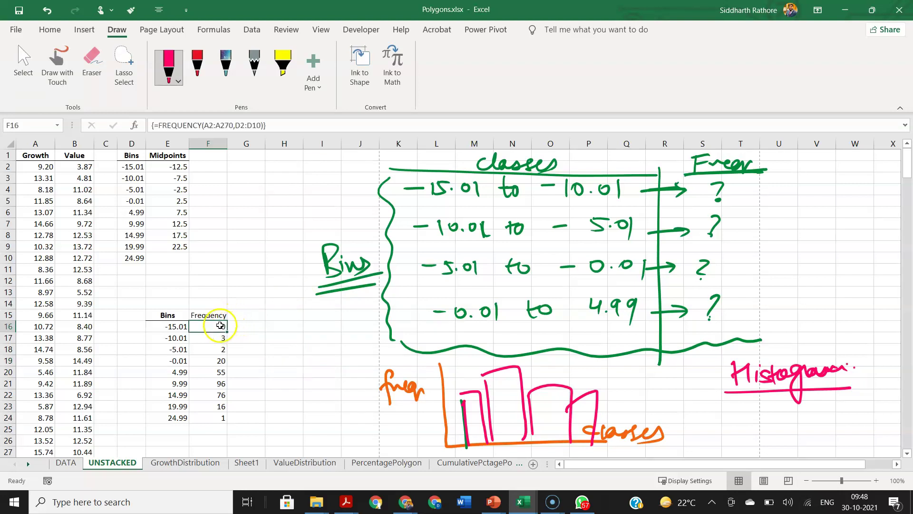
left_click_drag(217, 332, 214, 419)
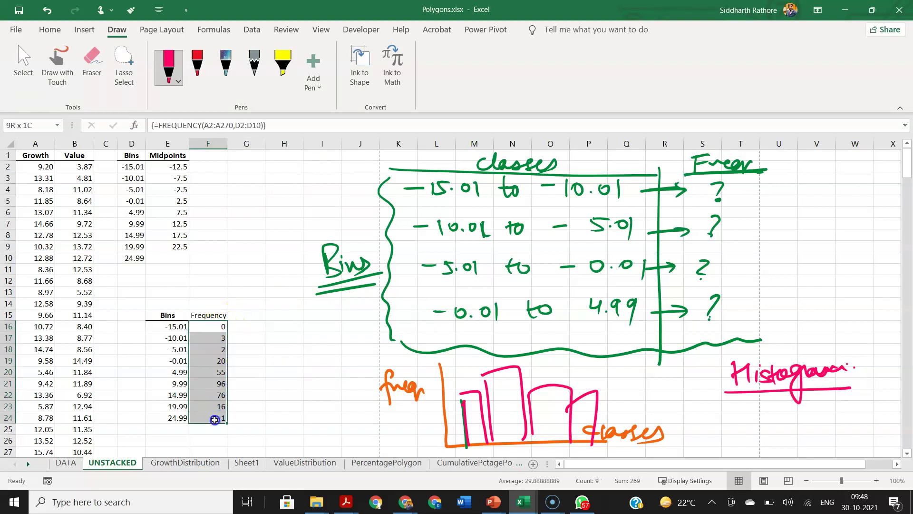
left_click(270, 340)
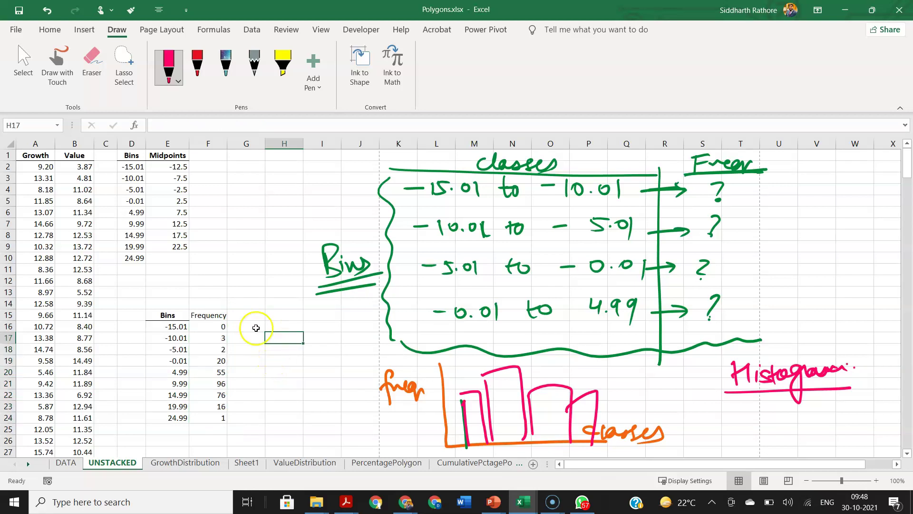
left_click(224, 315)
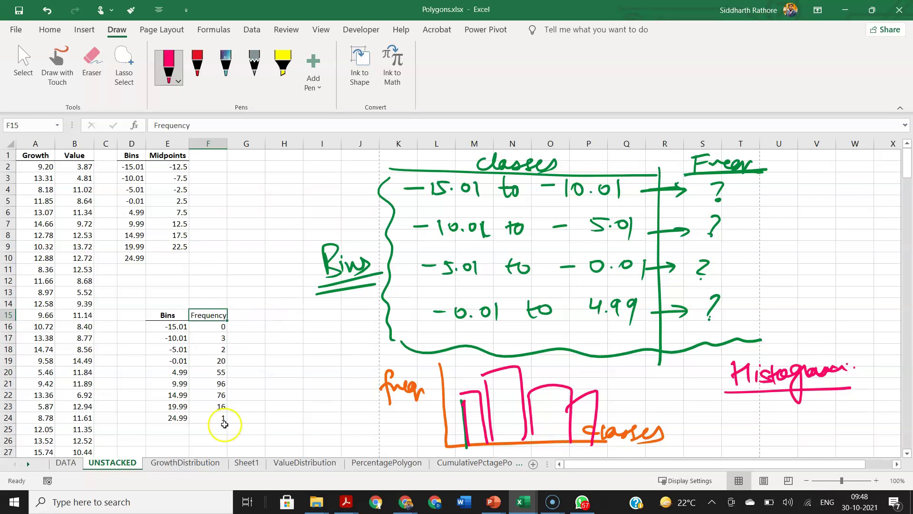
key("alt+Tab")
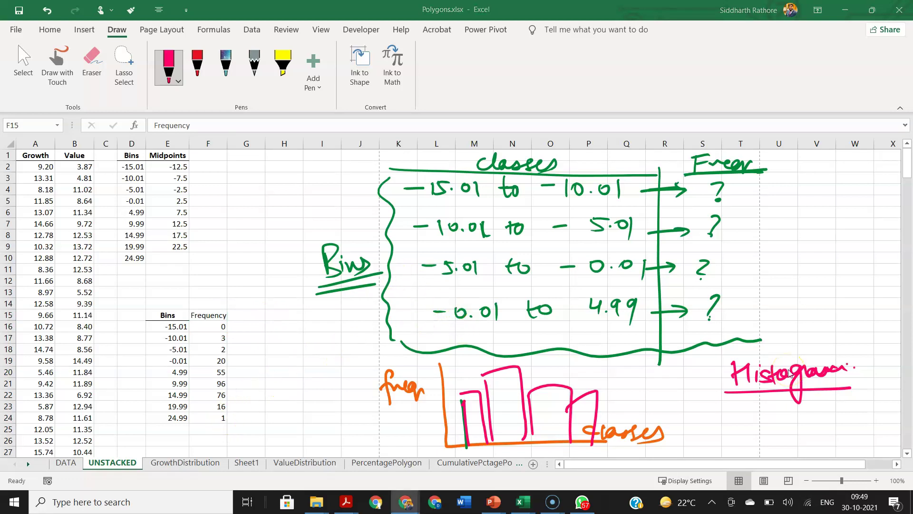
Leave the ink tools, make the Frequency header in F15 bold, and widen column F to fit it.
key("Escape")
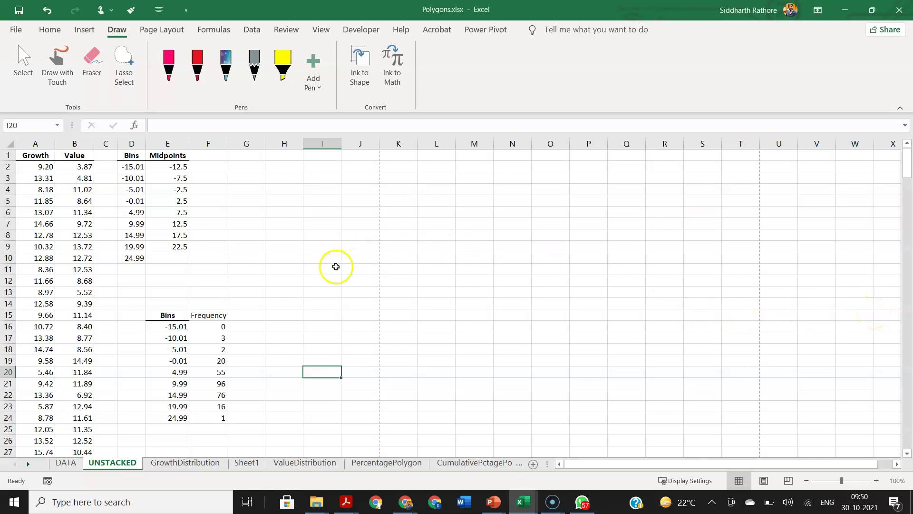
key("alt+Tab")
key("alt+Tab")
left_click(206, 315)
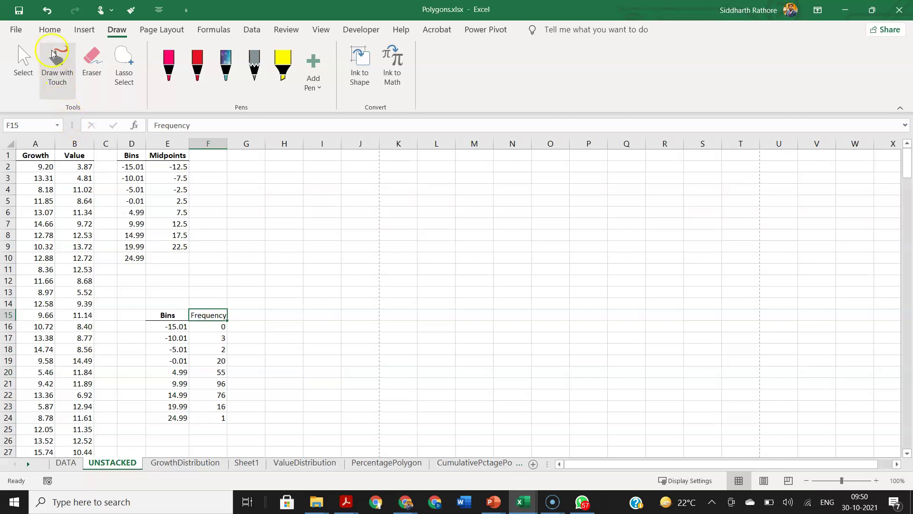
left_click(50, 30)
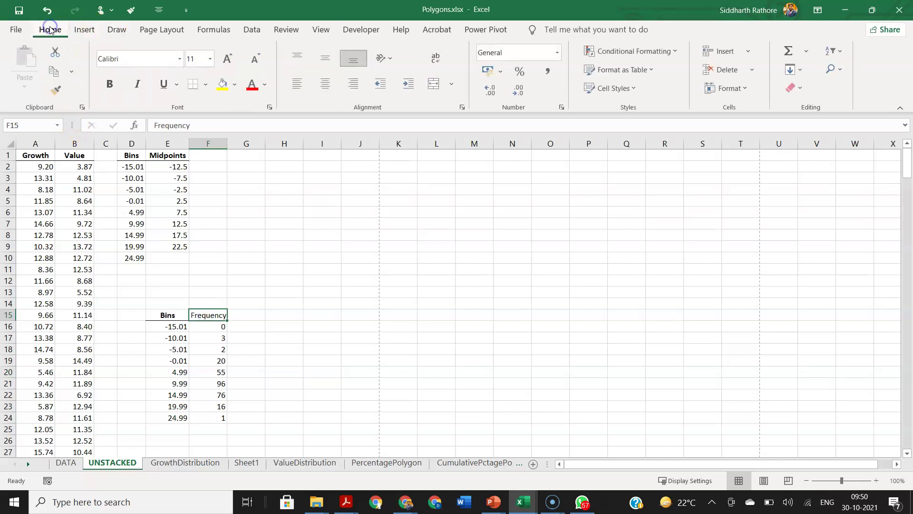
left_click_drag(227, 142, 240, 143)
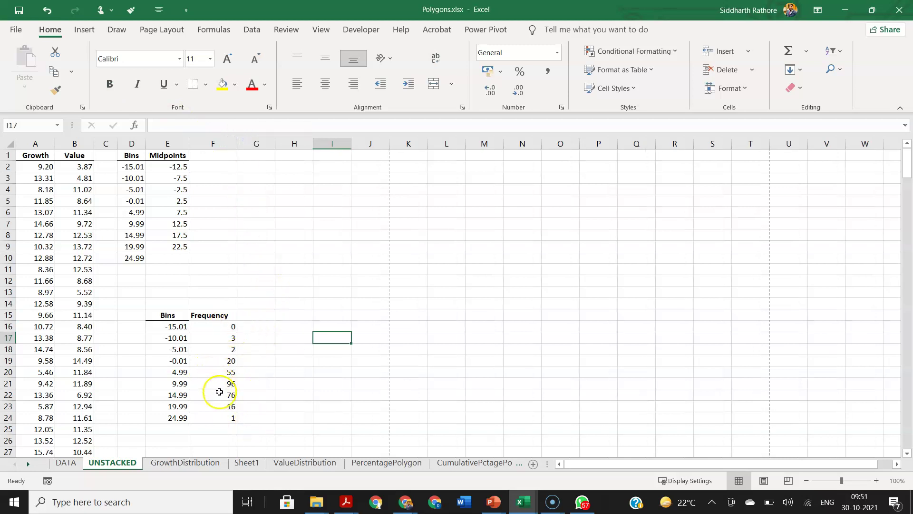
Enter the header "Percentage" in G15 and widen column G to fit it.
left_click(261, 315)
type("Percentage")
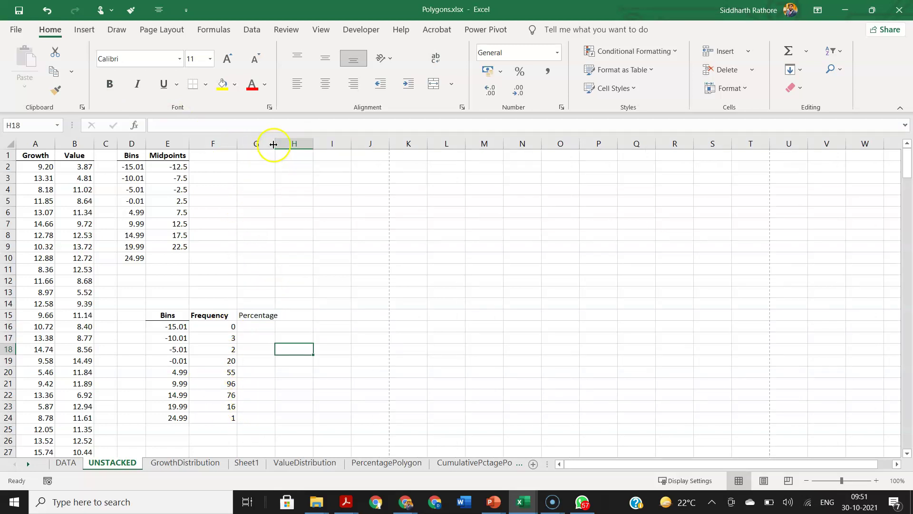
left_click_drag(273, 144, 290, 144)
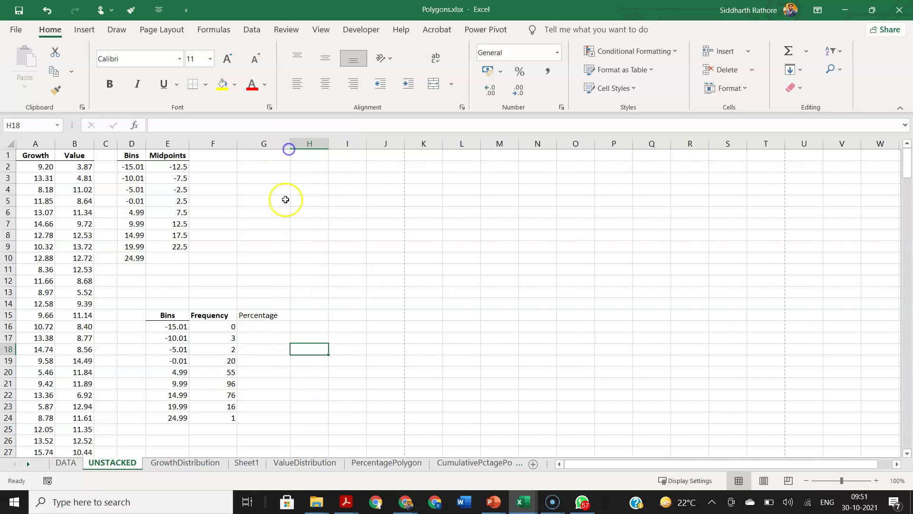
Enter the formula =F16/SUM(F16:F24) in G16 to compute the first bin's share of all frequencies.
left_click(256, 325)
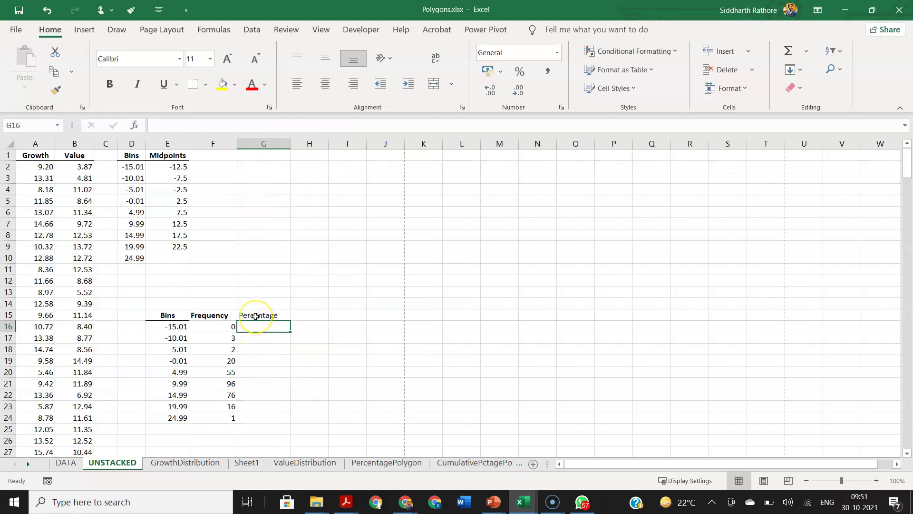
type("=")
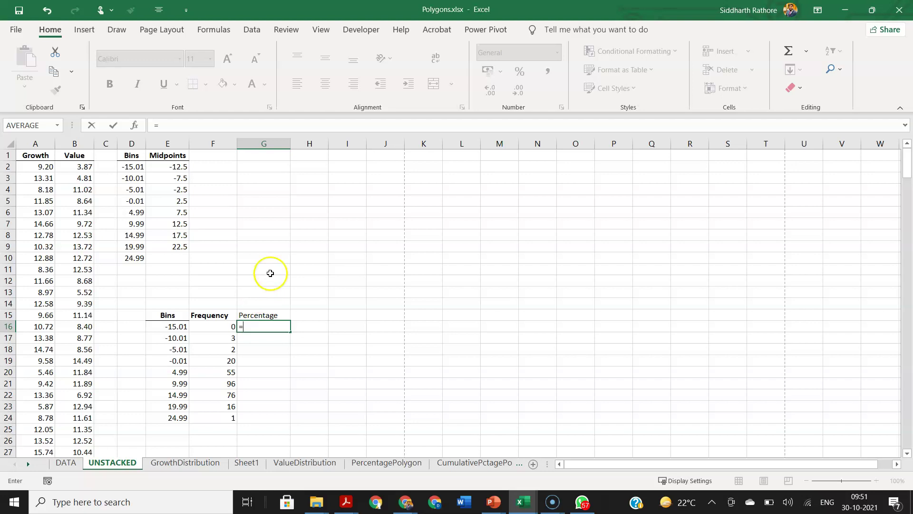
left_click(227, 326)
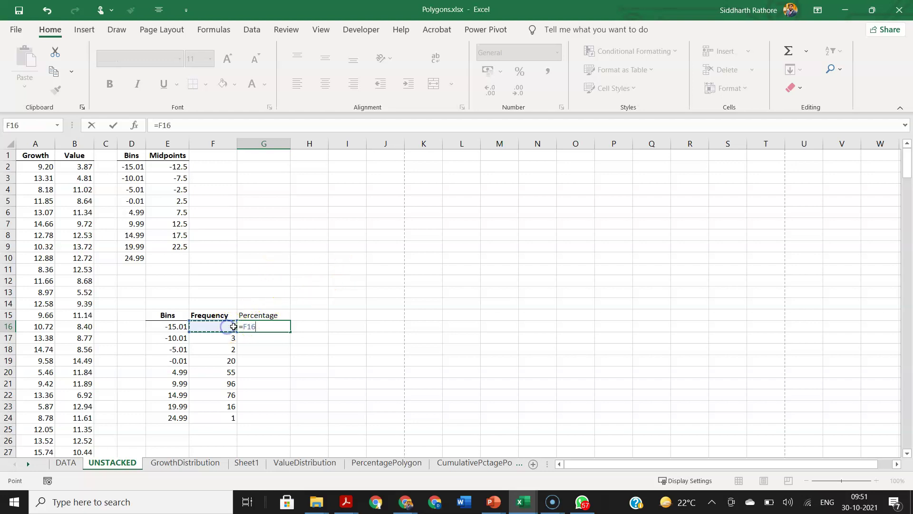
type("/sum(")
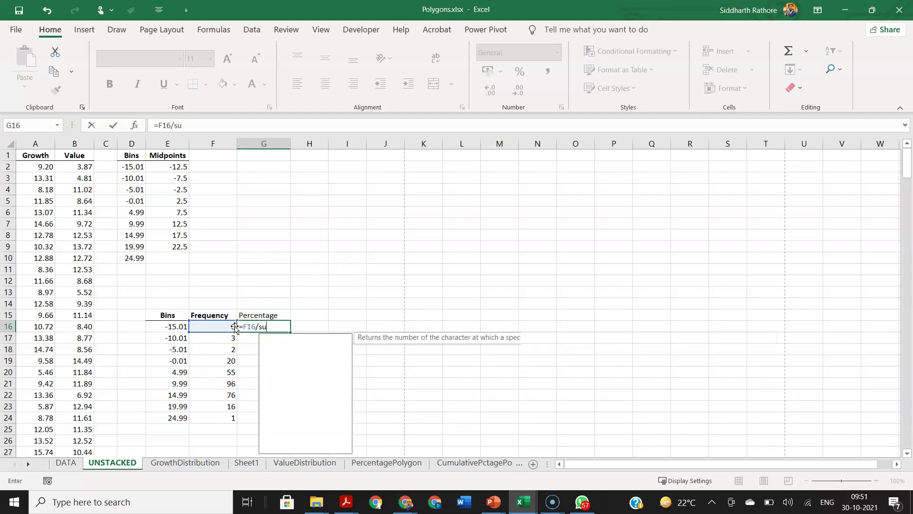
left_click_drag(233, 327, 216, 418)
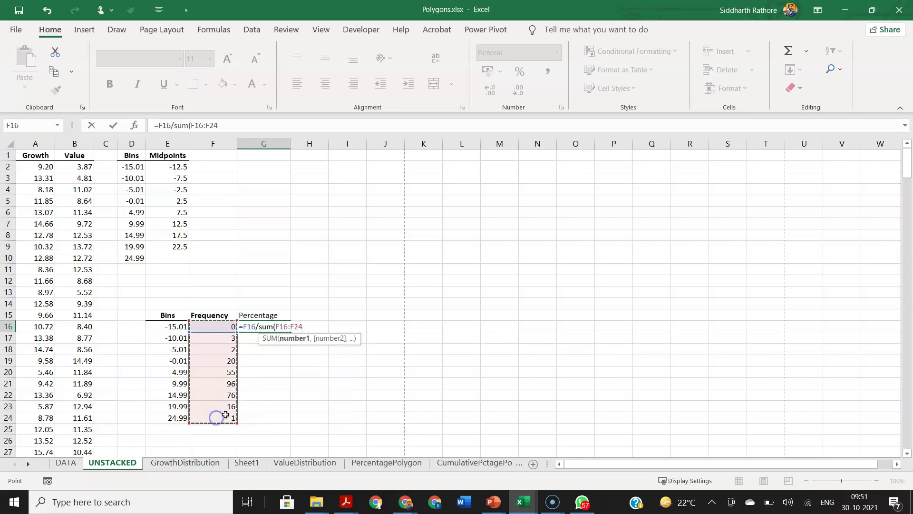
type(")")
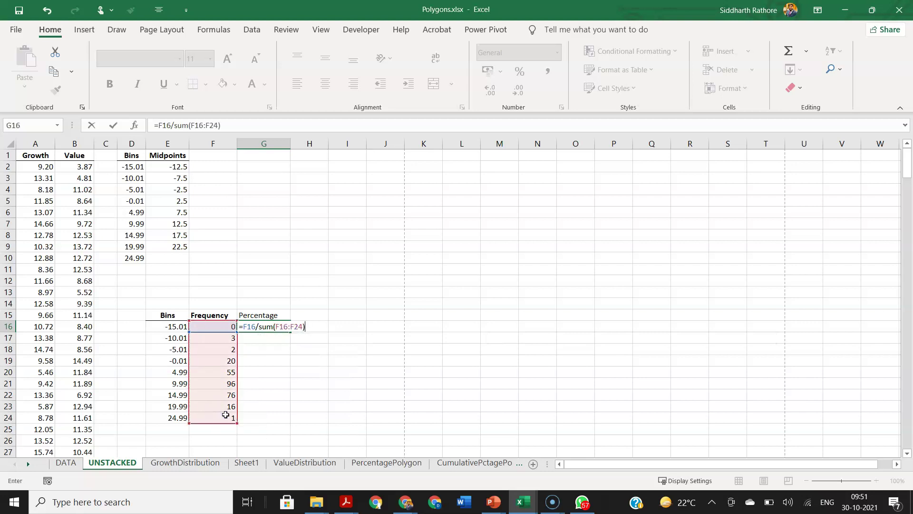
key("Return")
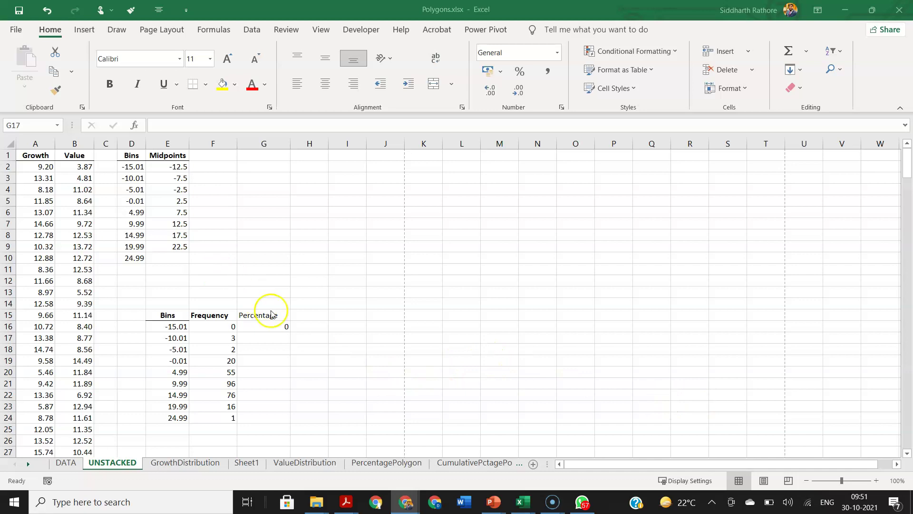
Make the sum range in G16 absolute, giving =F16/SUM($F$16:$F$24), and fill the formula down to G24.
left_click(269, 326)
left_click(287, 328)
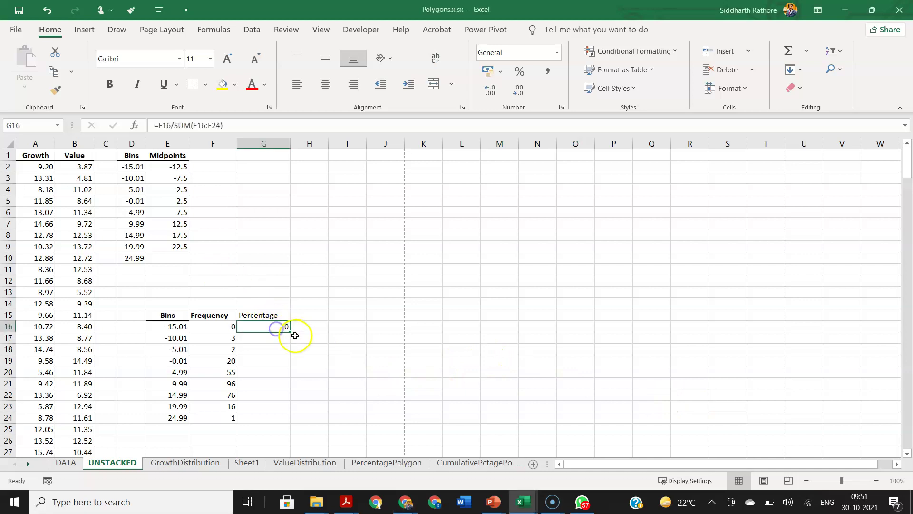
left_click_drag(289, 331, 293, 420)
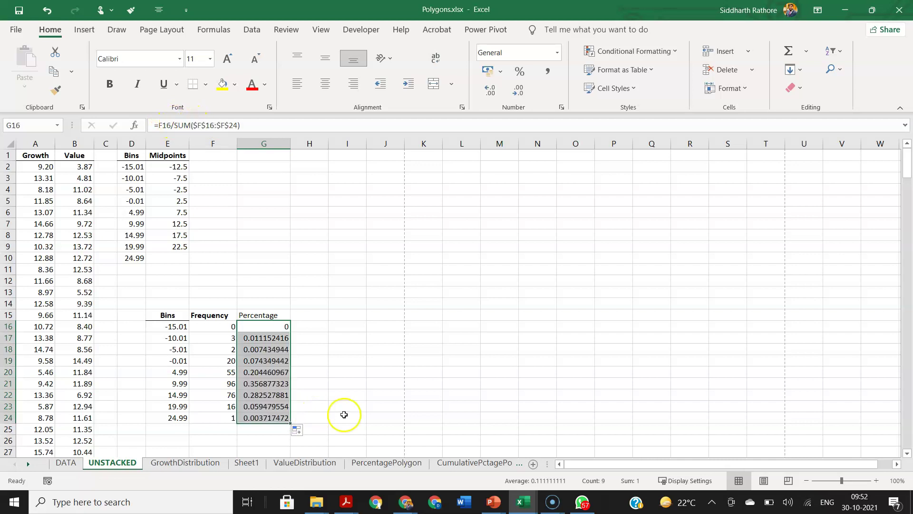
left_click(344, 406)
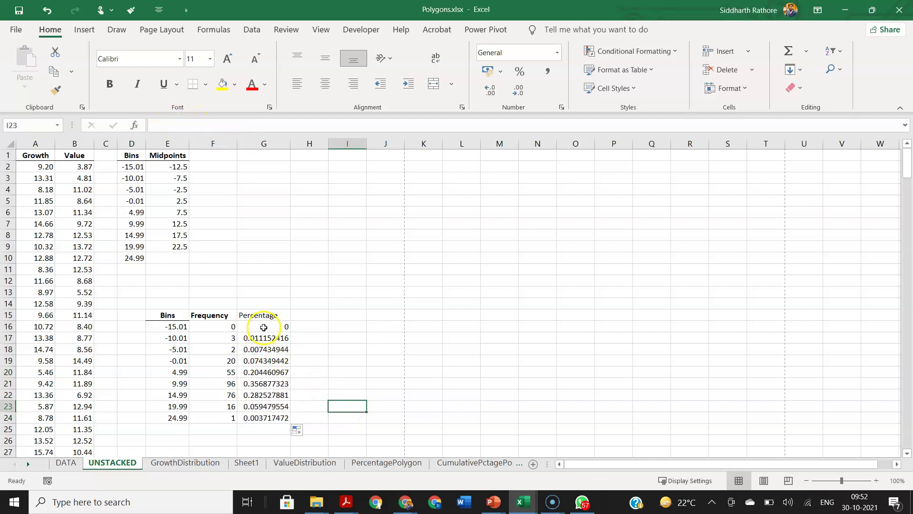
key("alt+Tab")
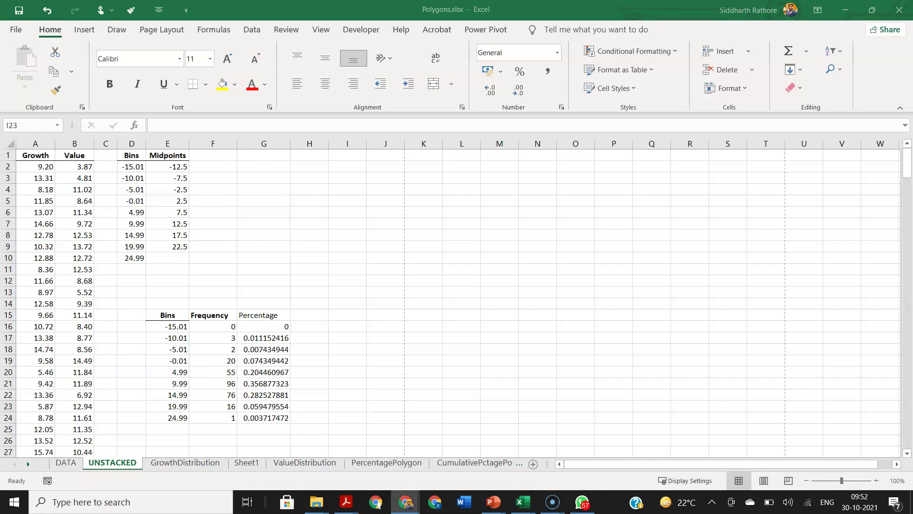
key("alt+Tab")
Try formatting G16:G24 as Percentage with two decimal places through Format Cells, and undo it.
left_click_drag(273, 326, 263, 418)
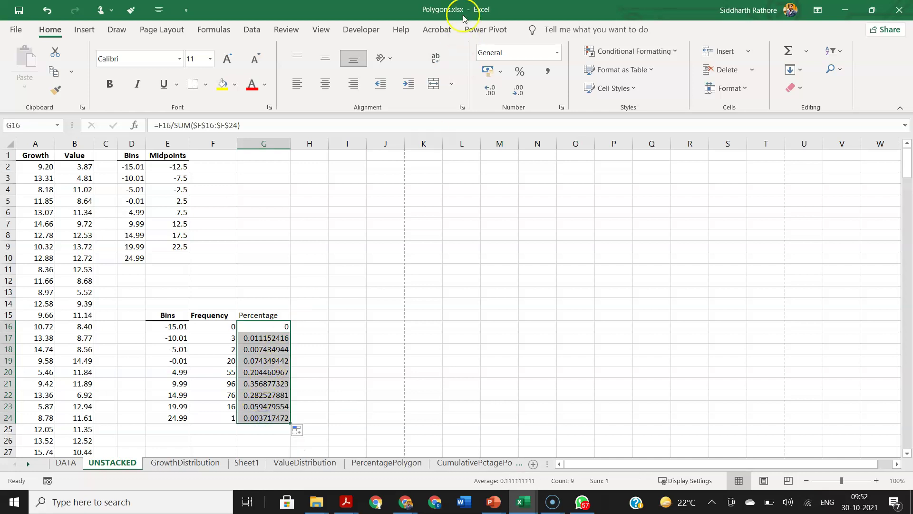
right_click(274, 330)
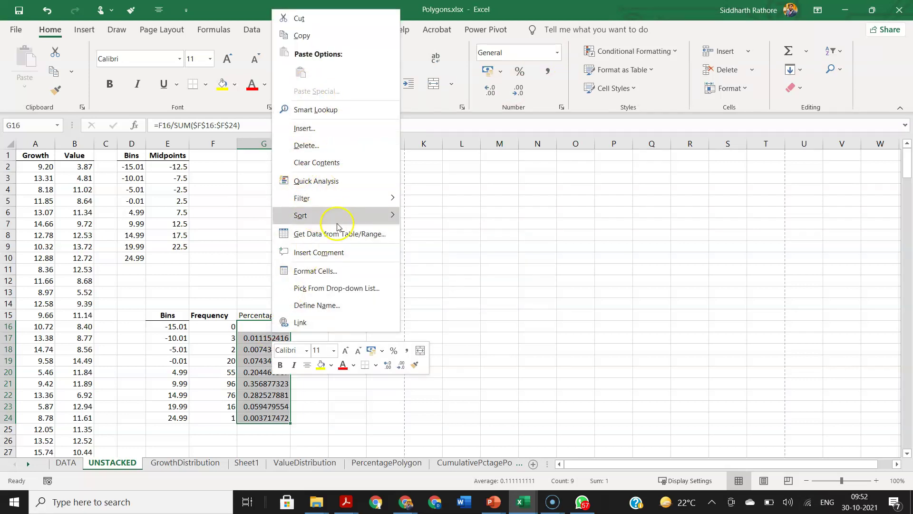
left_click(321, 270)
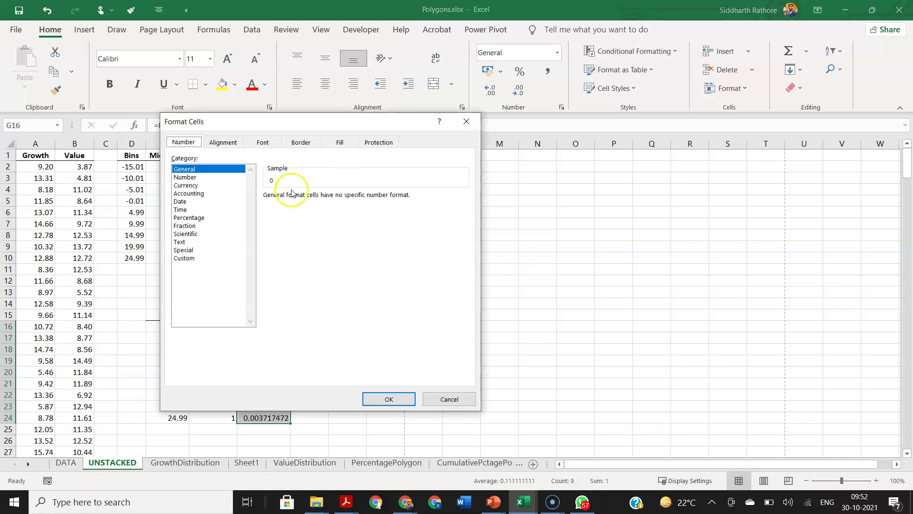
left_click(192, 218)
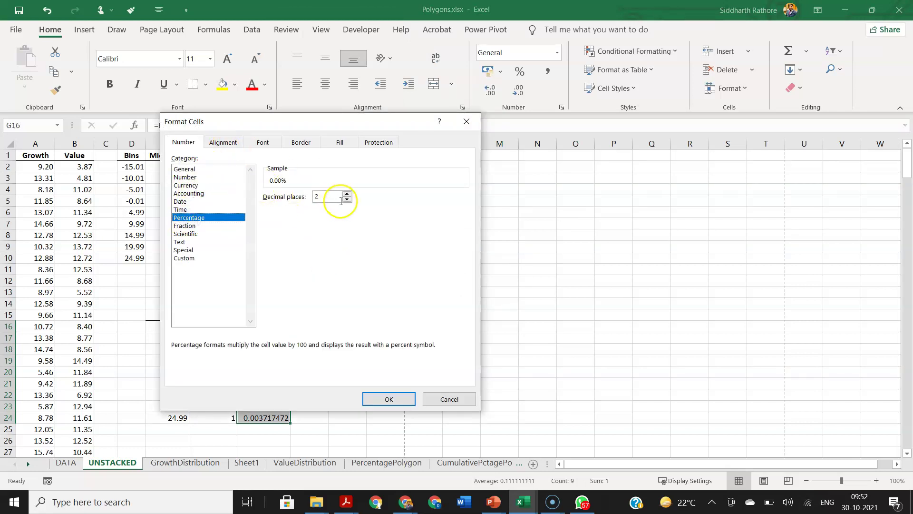
left_click(404, 400)
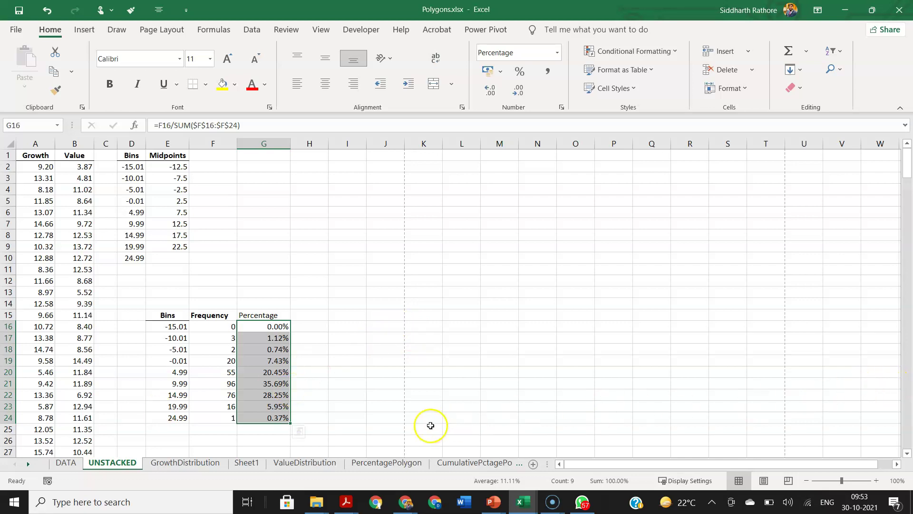
left_click(354, 359)
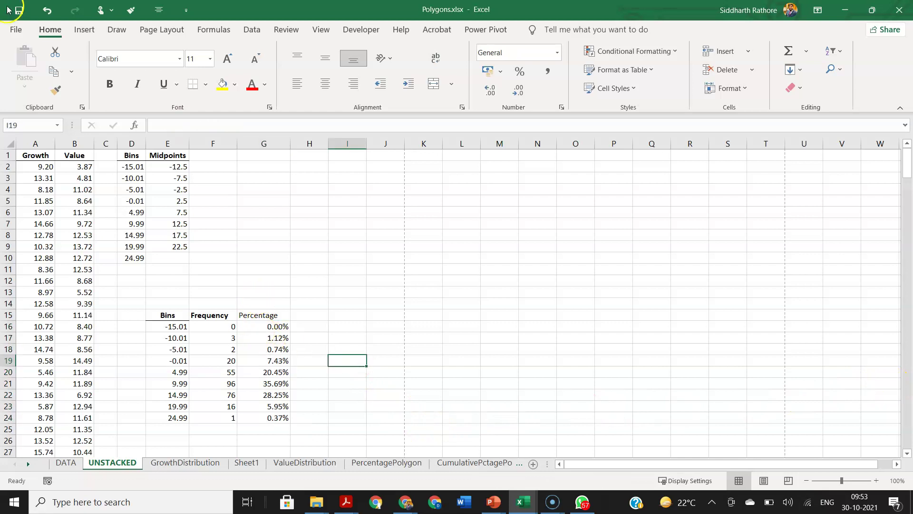
left_click(45, 9)
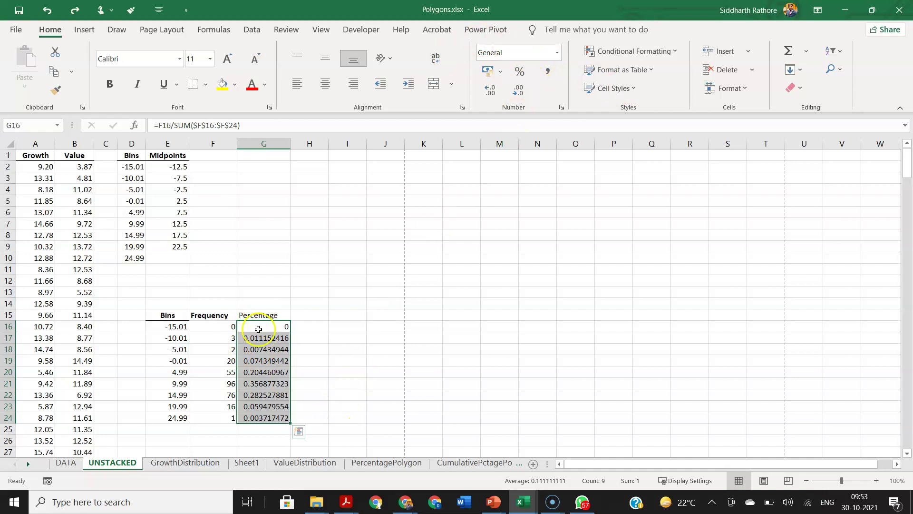
Try the preset Percentage number format on G16:G24 and undo it.
left_click(555, 53)
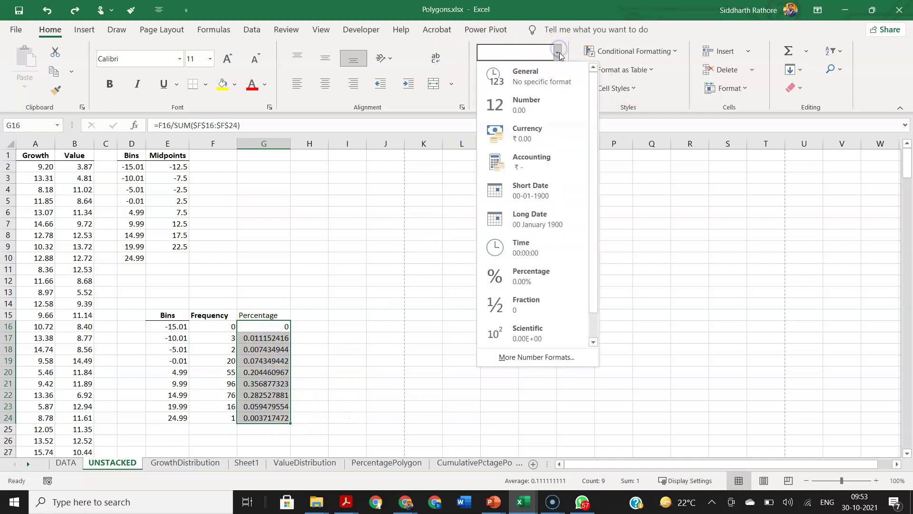
left_click(565, 278)
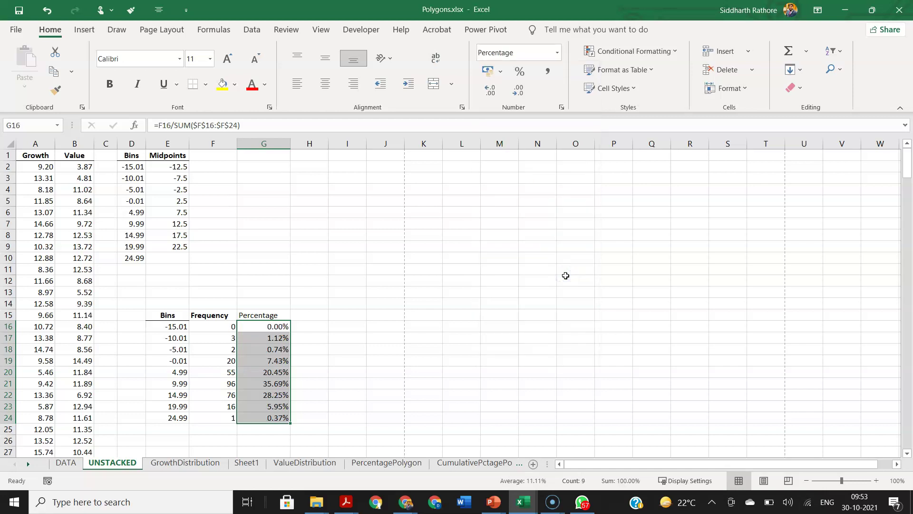
left_click(45, 12)
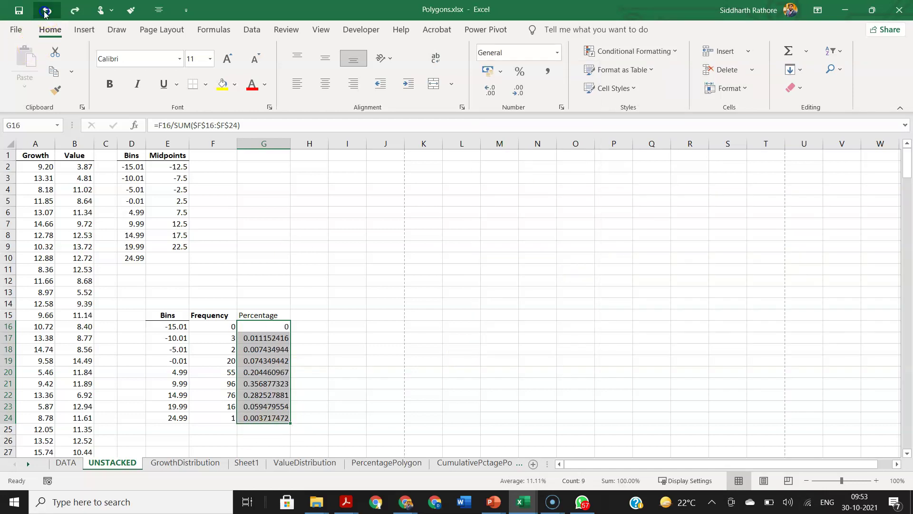
Format the shares in G16:G24 as Percentage with two decimal places.
right_click(266, 384)
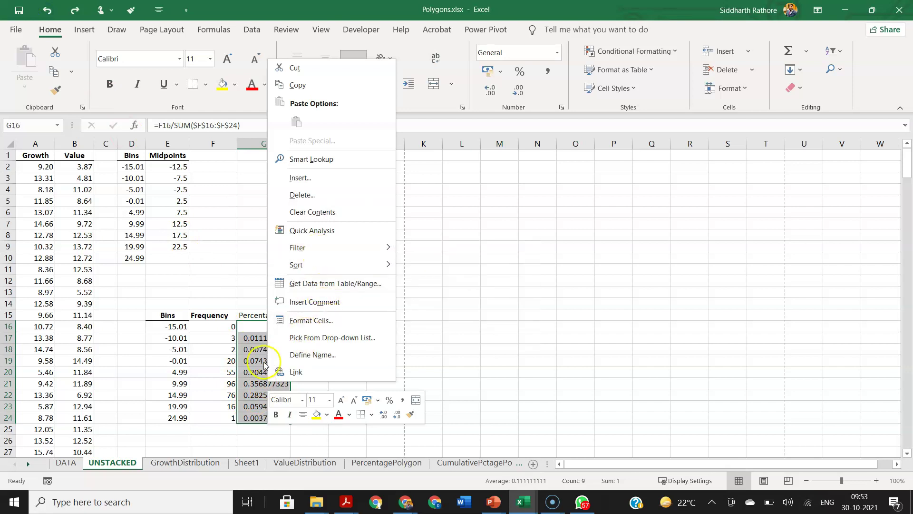
left_click(250, 352)
left_click_drag(261, 324, 264, 418)
right_click(273, 385)
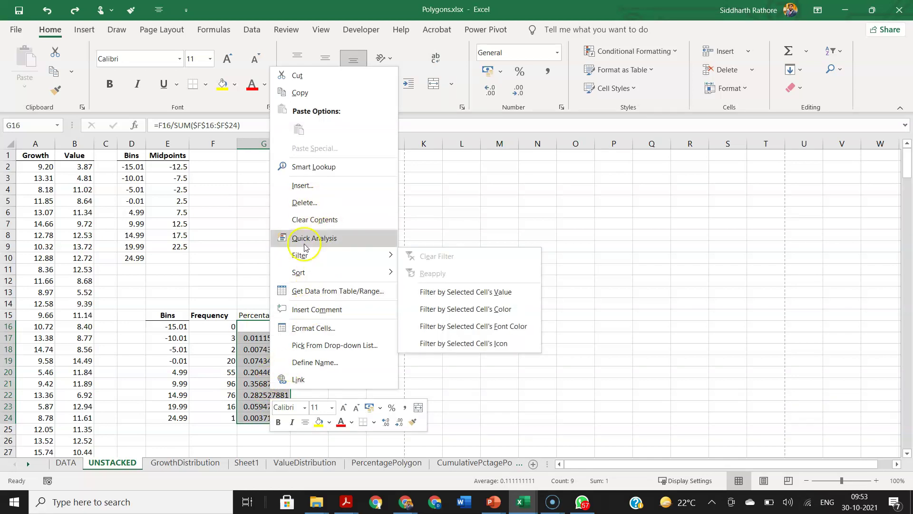
left_click(328, 333)
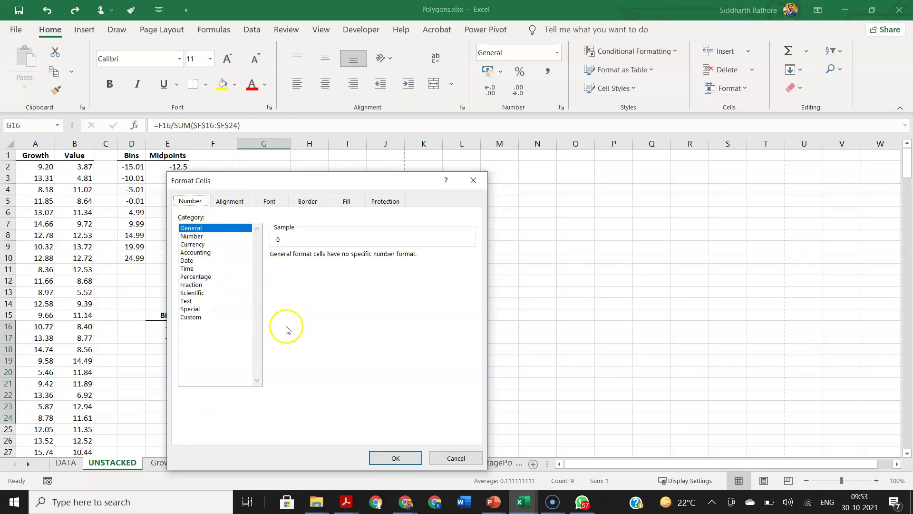
left_click(195, 277)
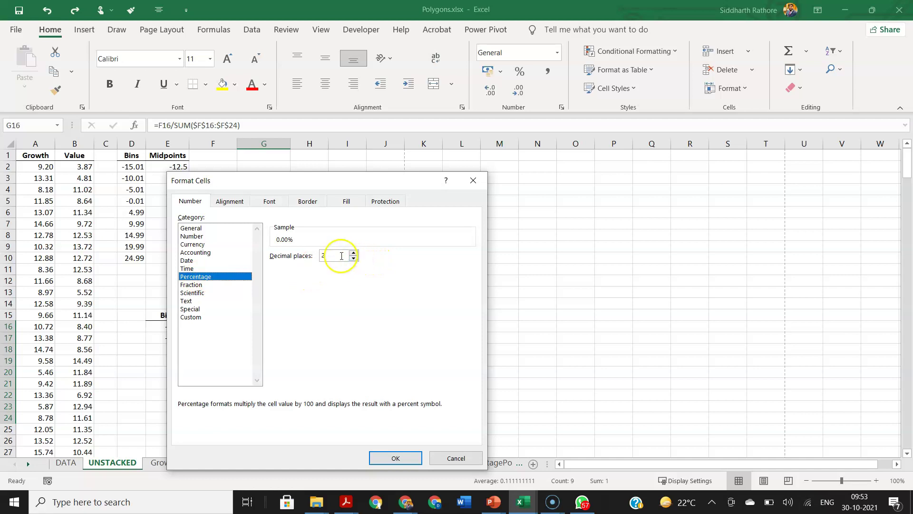
left_click(390, 457)
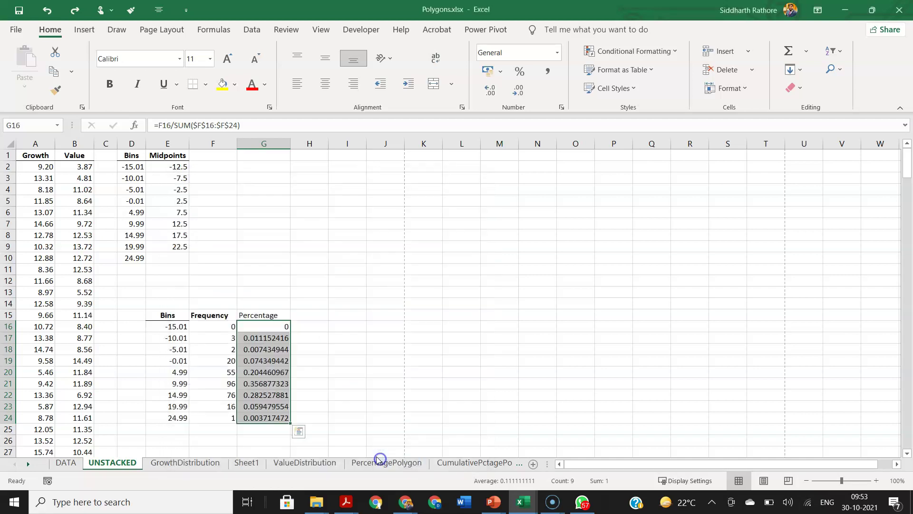
left_click(340, 399)
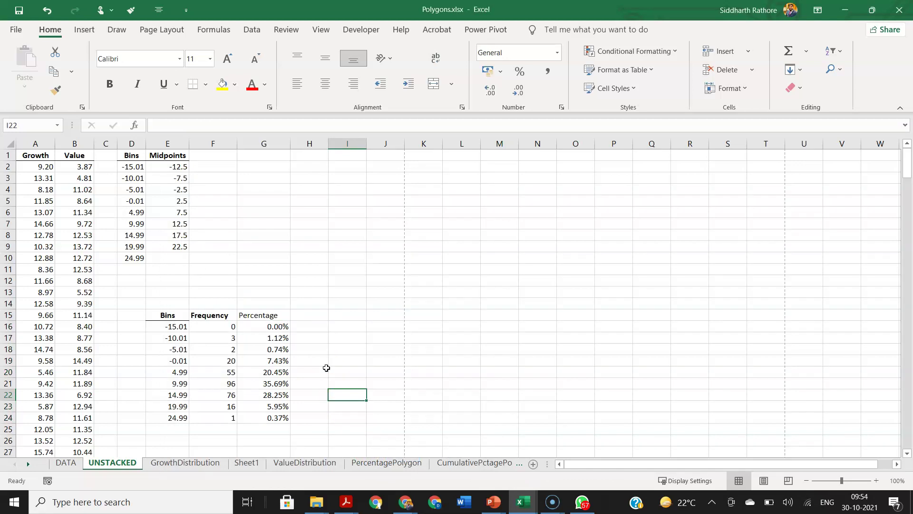
Add a CP column headed in H15, with =G16 in H16 and the running sum =H16+G17 in H17 filled down to H24.
left_click(305, 314)
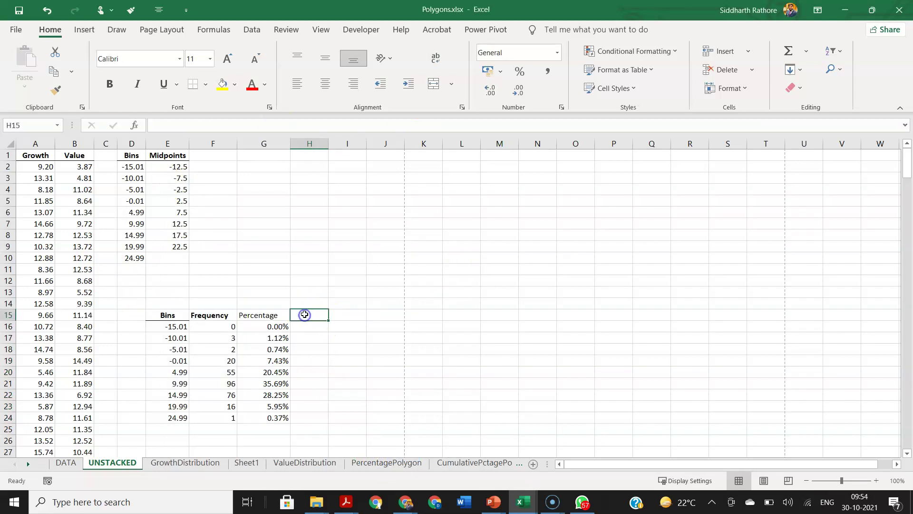
type("CP")
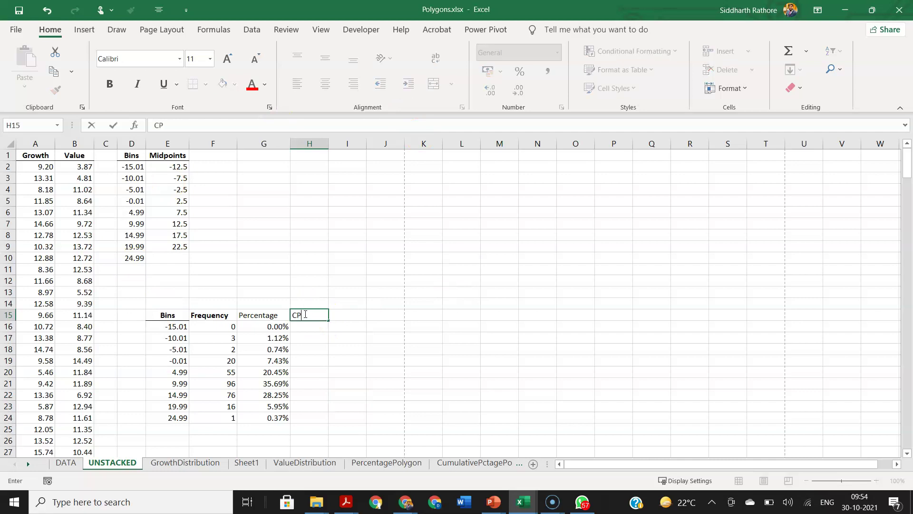
left_click(312, 326)
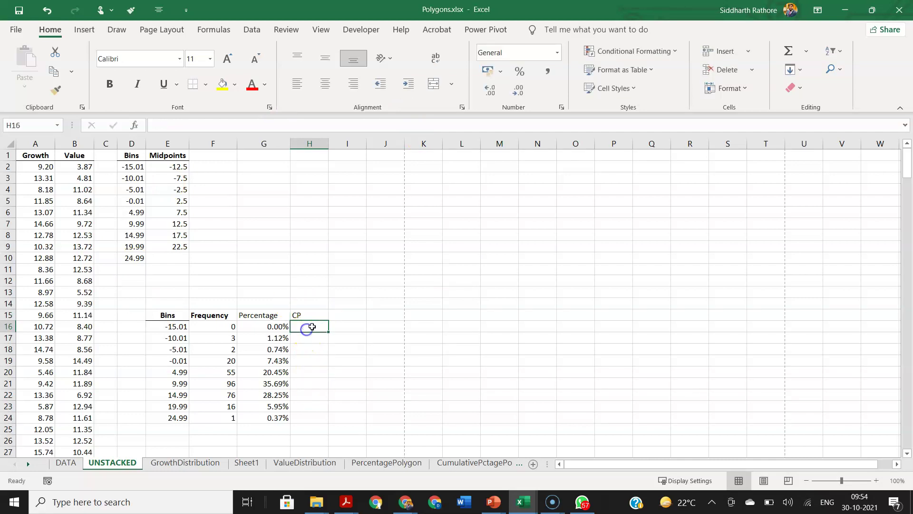
type("=")
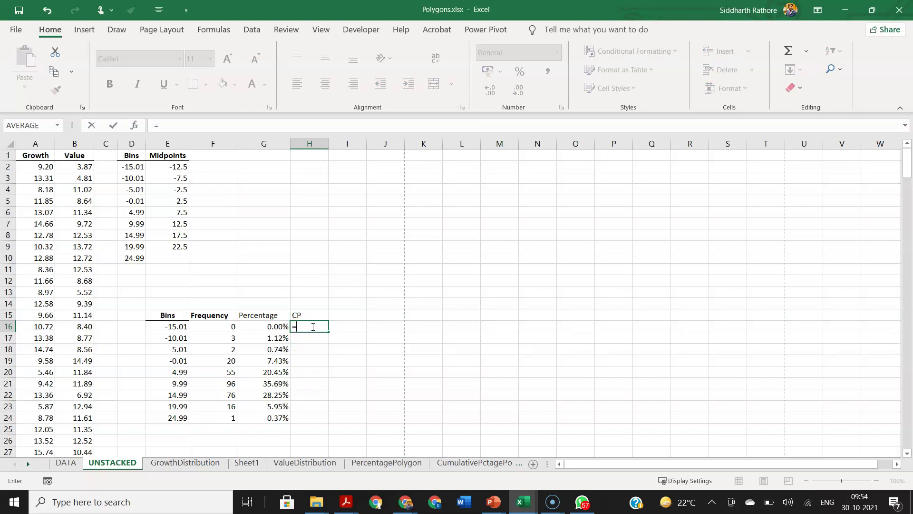
left_click(263, 327)
key("Return")
left_click_drag(328, 343, 329, 423)
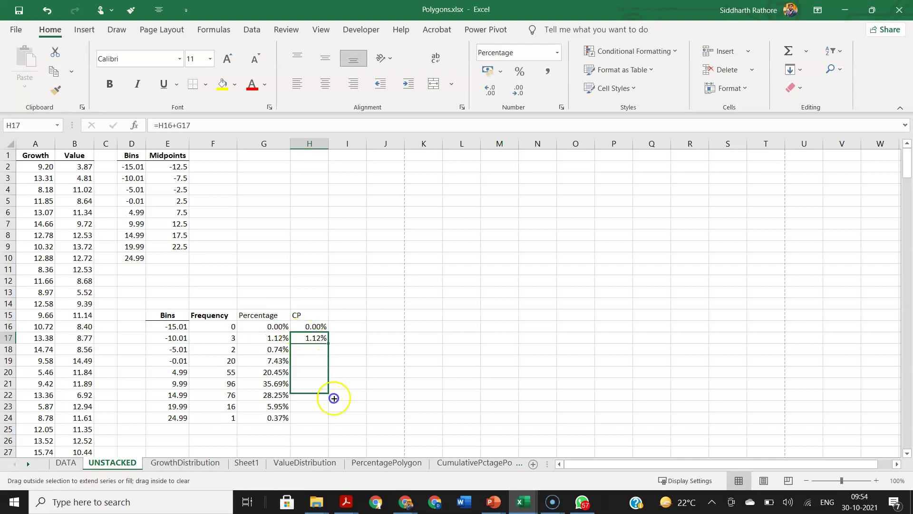
left_click(360, 419)
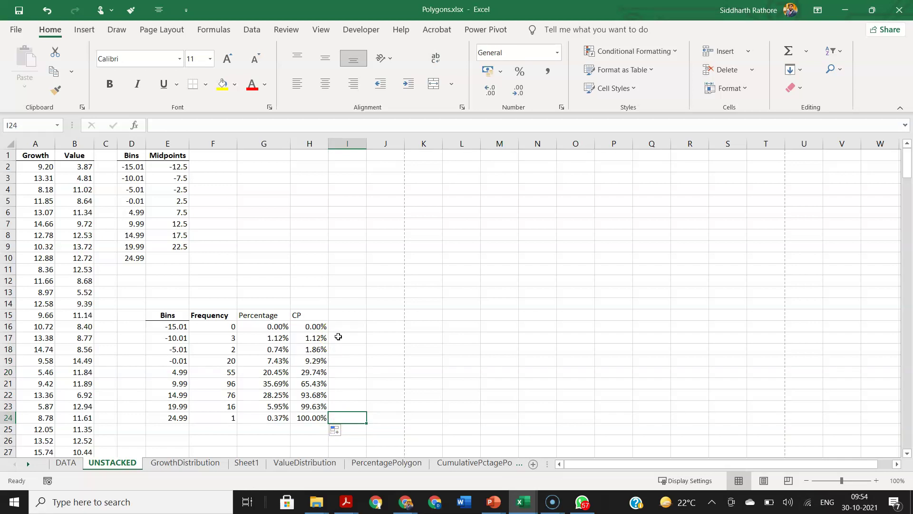
Check in the Excel Options add-ins list whether the Analysis ToolPak is active, and close the options.
left_click(17, 30)
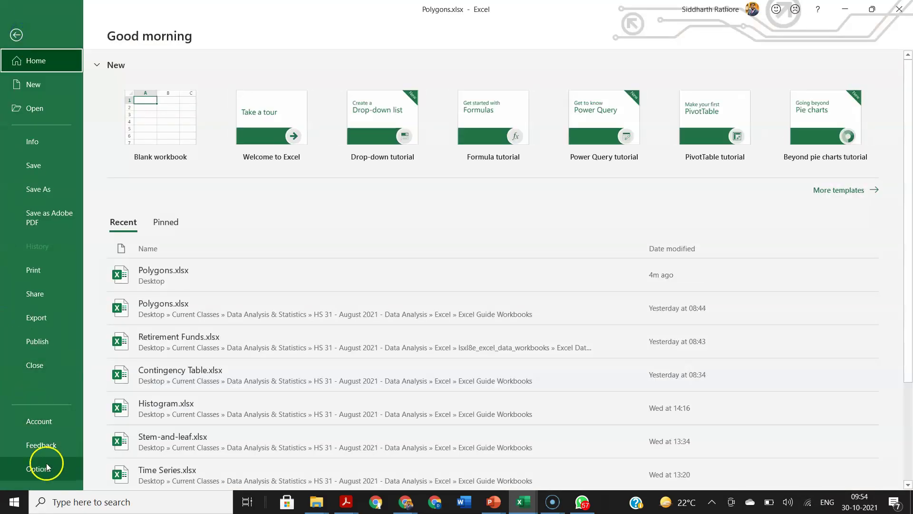
left_click(47, 474)
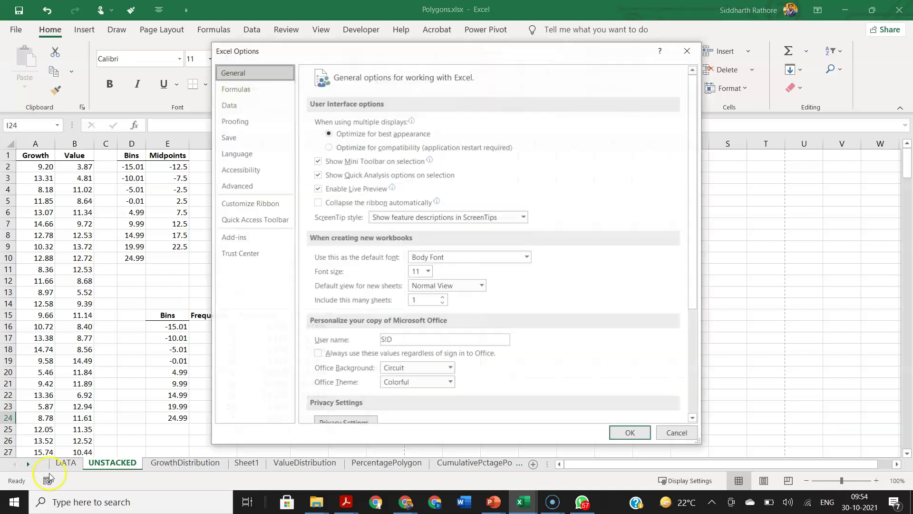
left_click(234, 237)
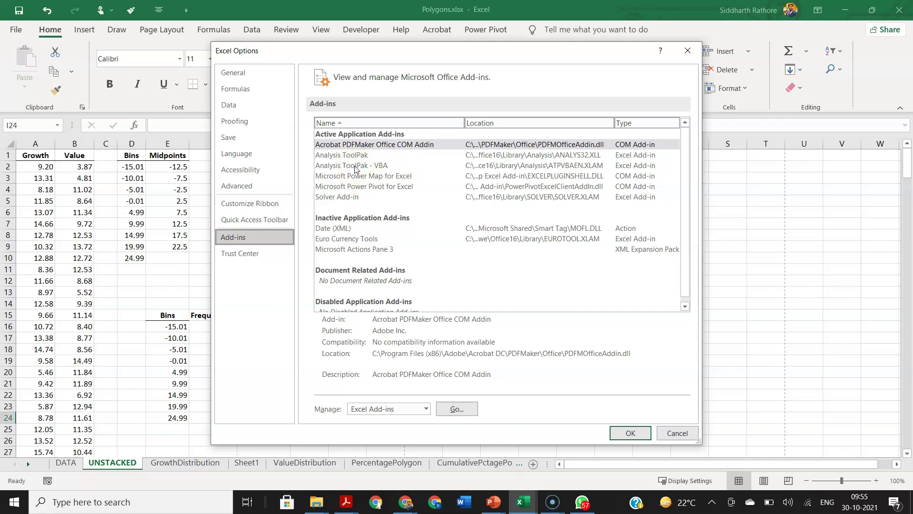
left_click(630, 432)
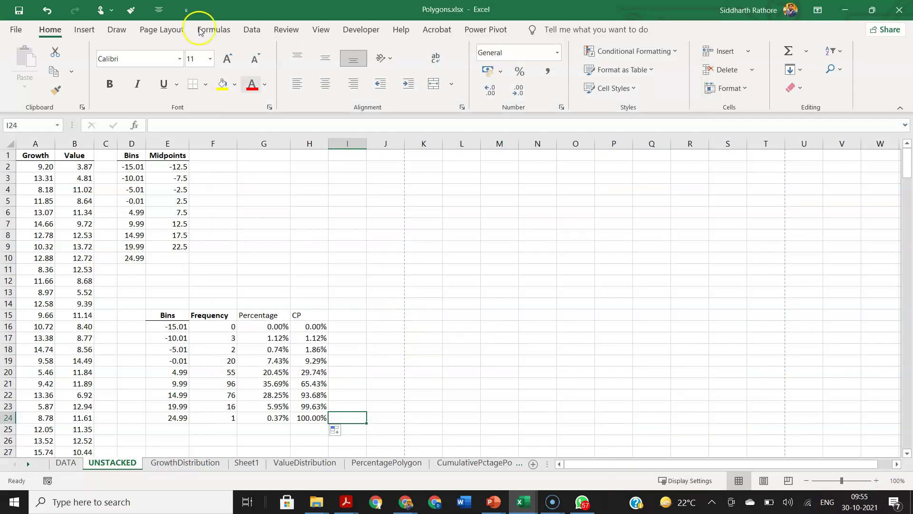
Look through the Data Analysis tools and open the Histogram tool.
left_click(252, 31)
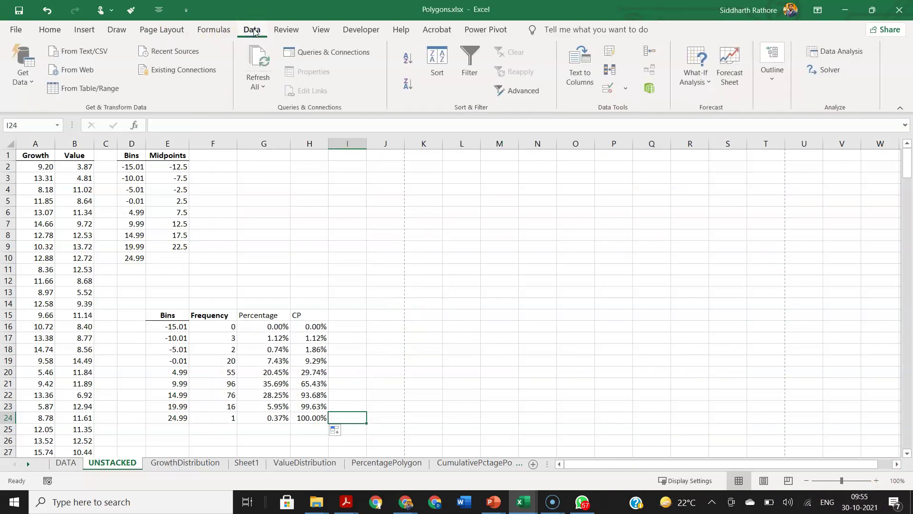
left_click(321, 43)
left_click(820, 52)
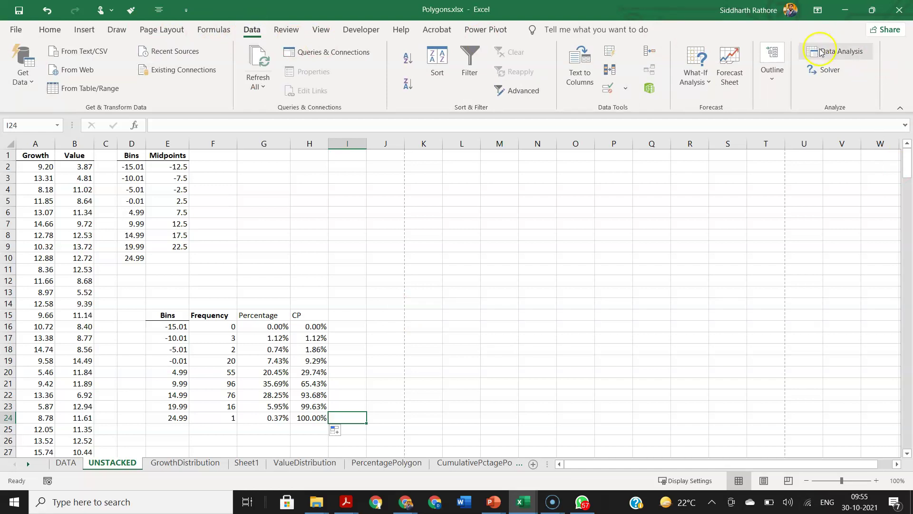
scroll(538, 292, "down", 2)
scroll(538, 292, "up", 3)
scroll(540, 294, "down", 3)
scroll(543, 297, "up", 3)
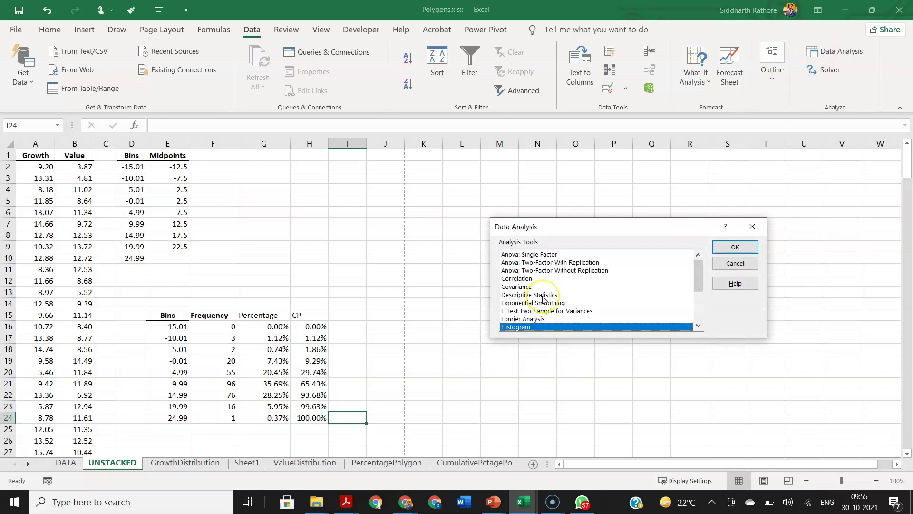
scroll(544, 299, "down", 3)
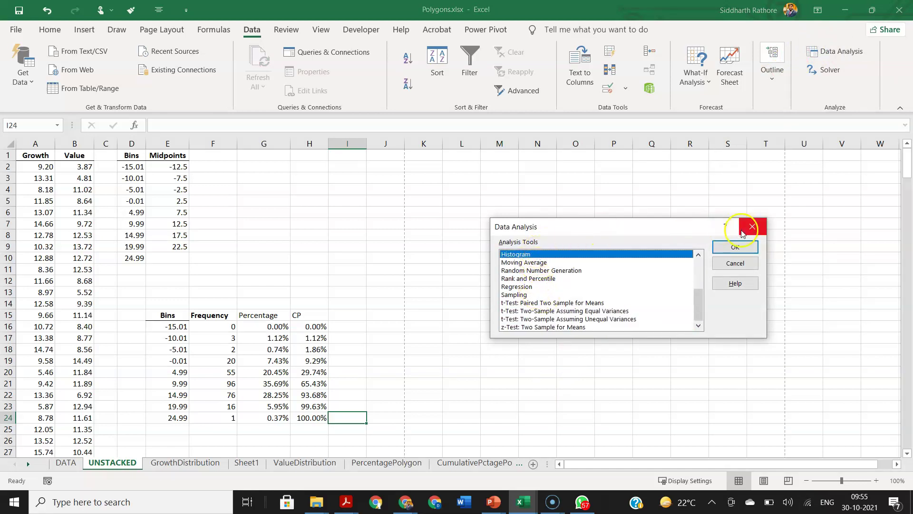
left_click(733, 246)
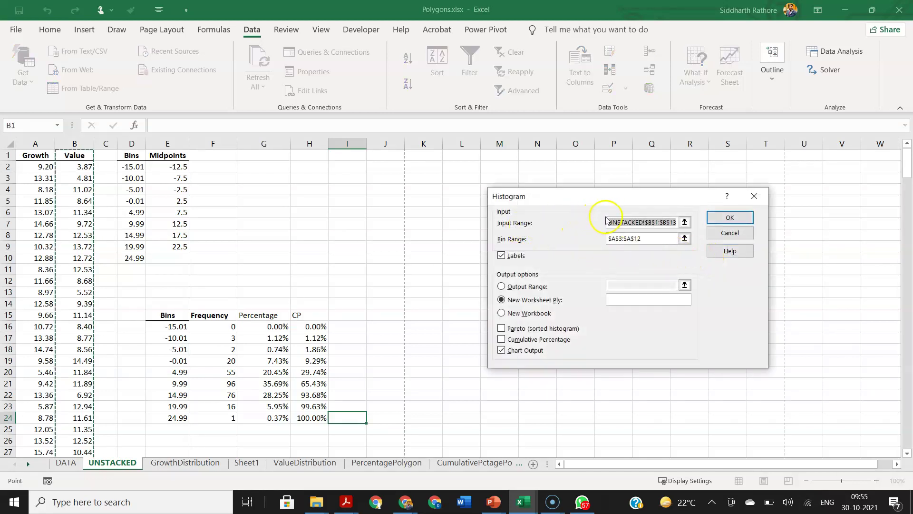
Create a histogram on a new worksheet from input range A1:A270 and bin range D1:D10, with labels and chart output.
left_click(36, 155)
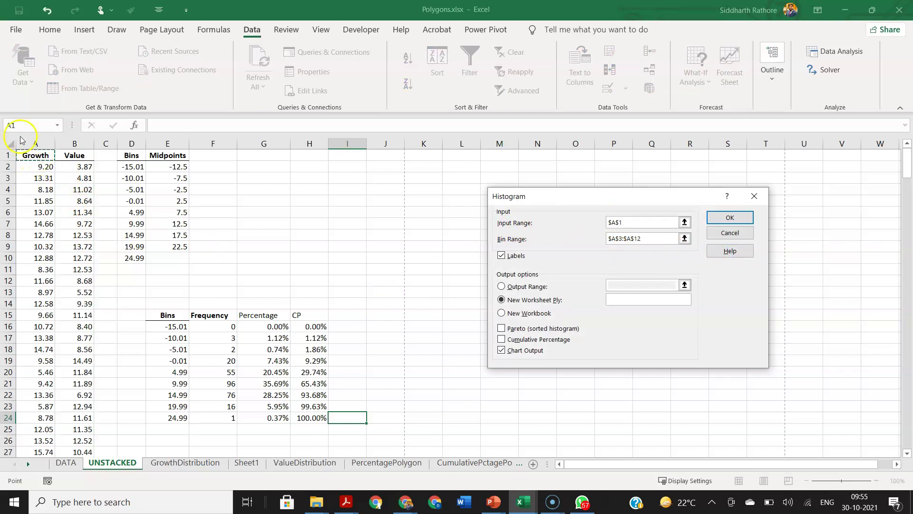
key("ctrl+shift+Down")
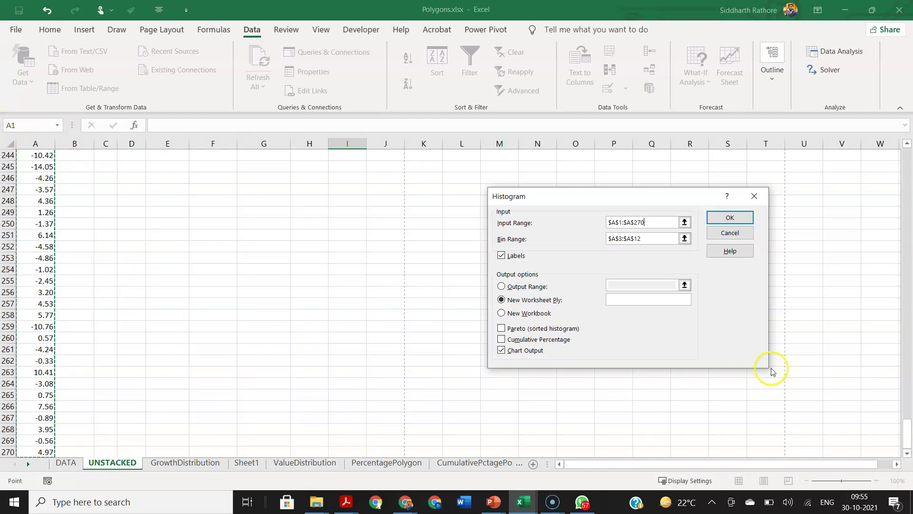
scroll(362, 310, "up", 20)
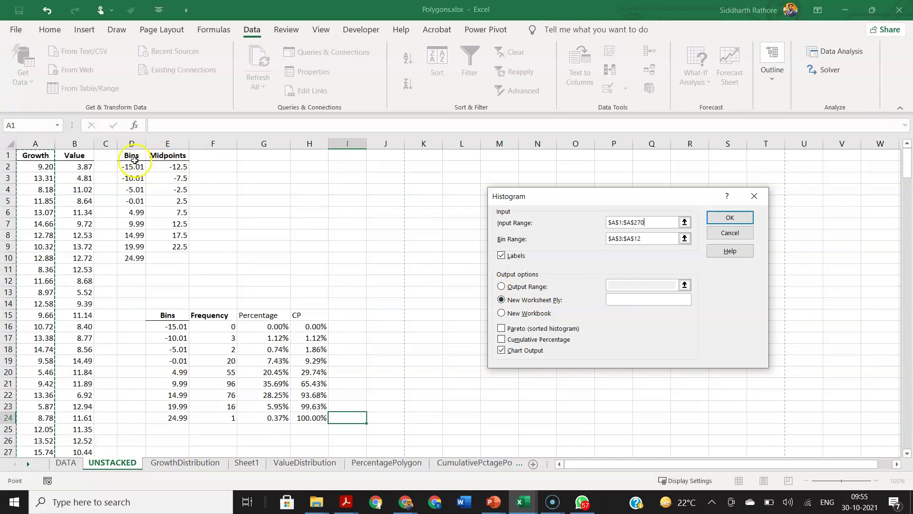
left_click(664, 238)
left_click_drag(131, 155, 131, 258)
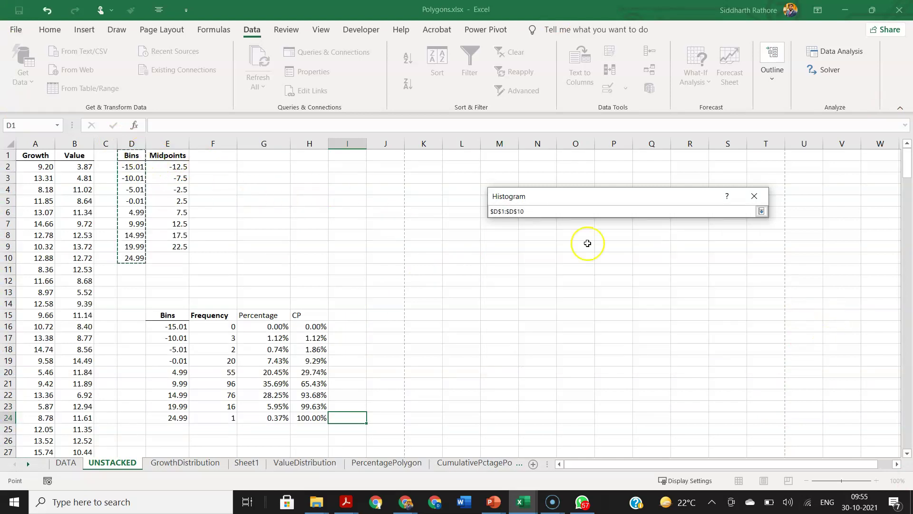
left_click(762, 211)
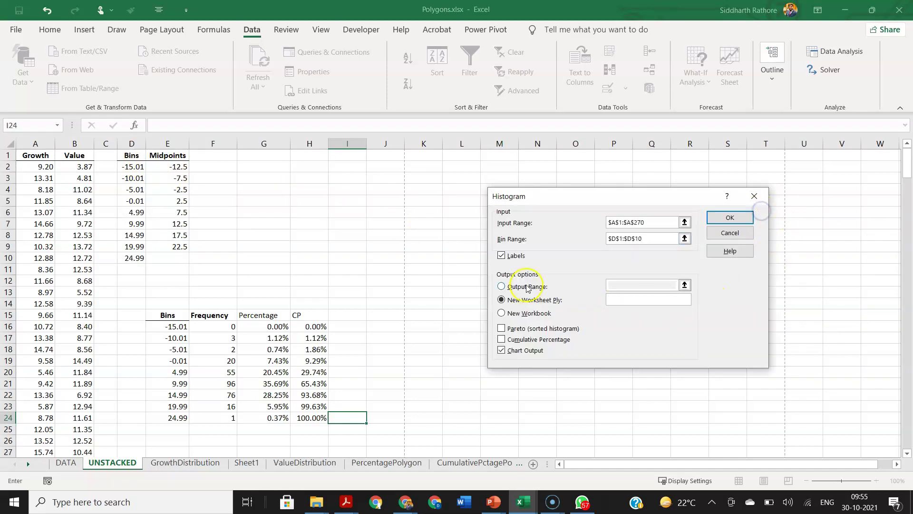
left_click(730, 219)
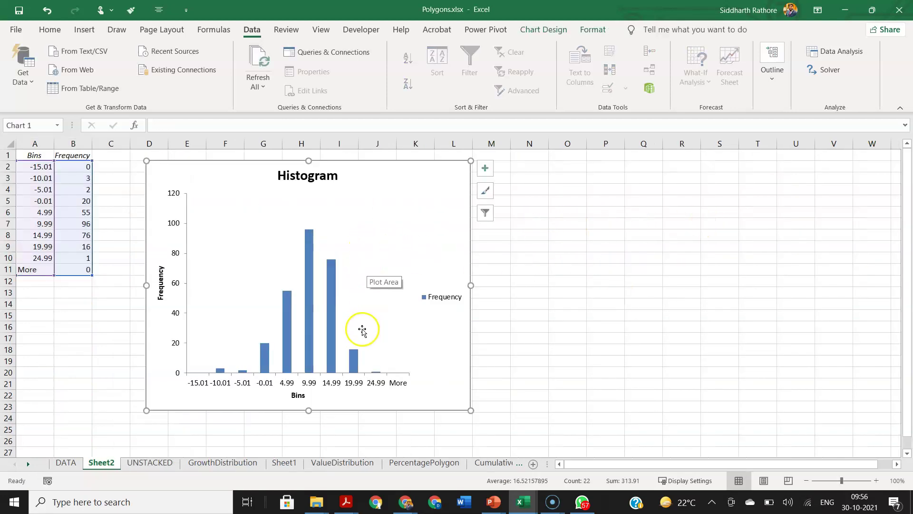
Remove the gaps between the histogram's columns and add data labels to the Frequency series.
right_click(355, 327)
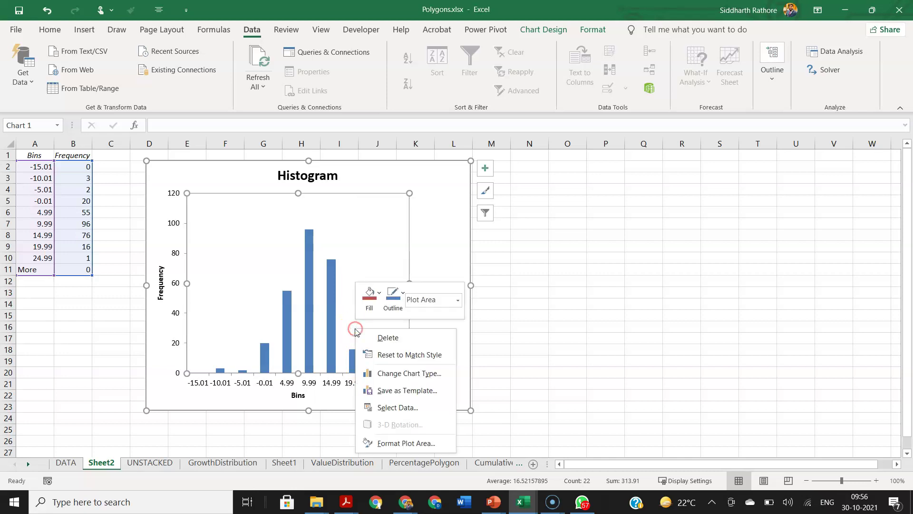
left_click(386, 445)
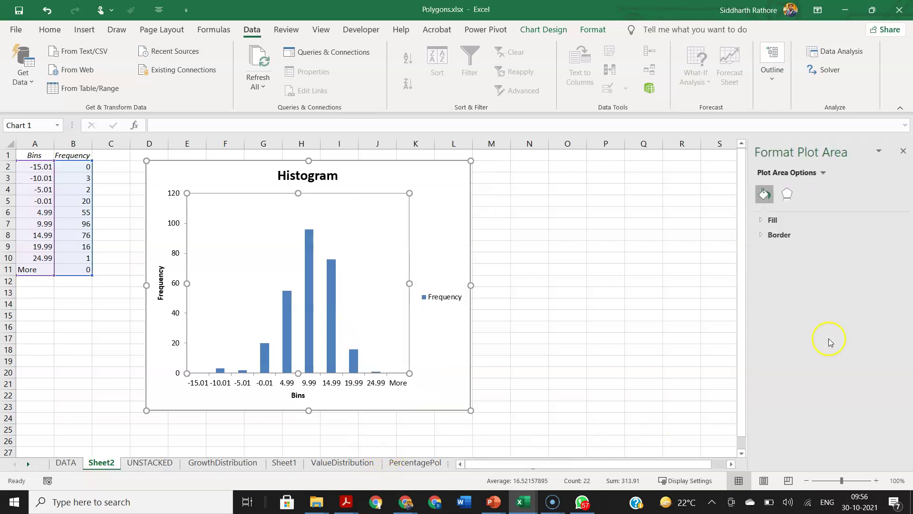
key("Down")
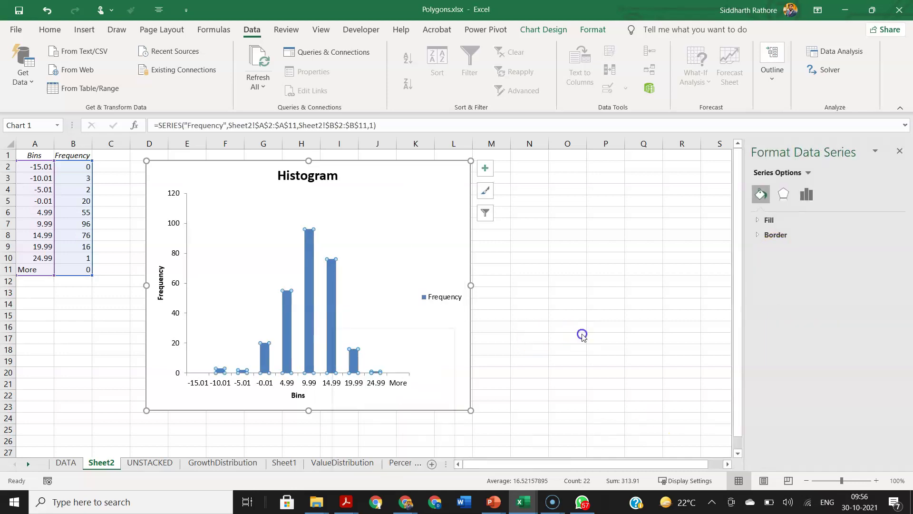
right_click(328, 304)
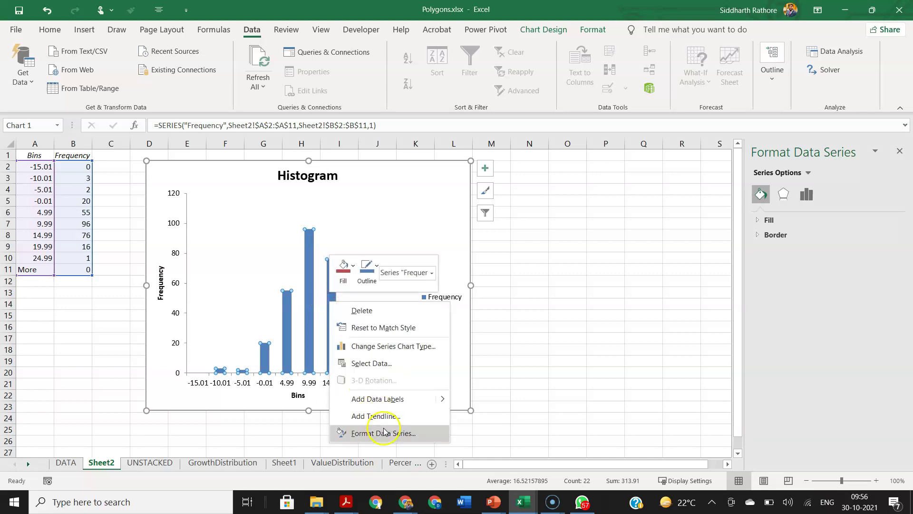
left_click(399, 434)
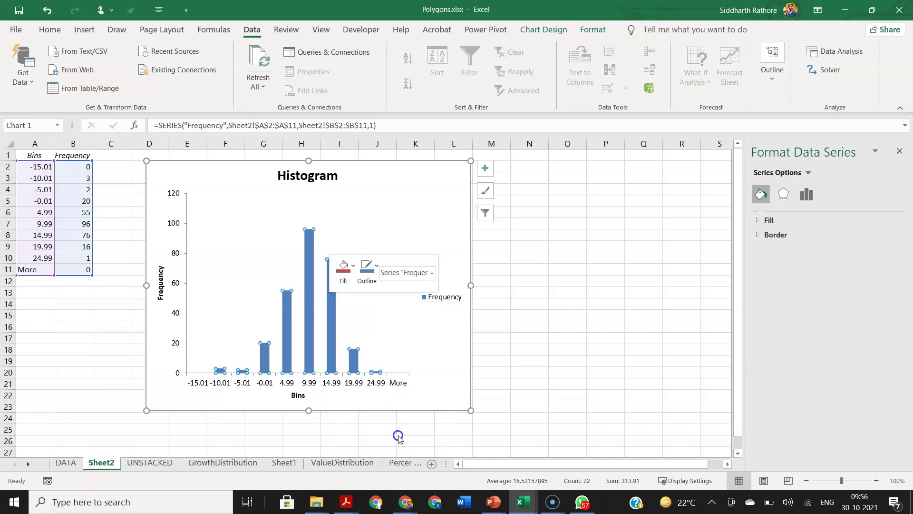
left_click(649, 325)
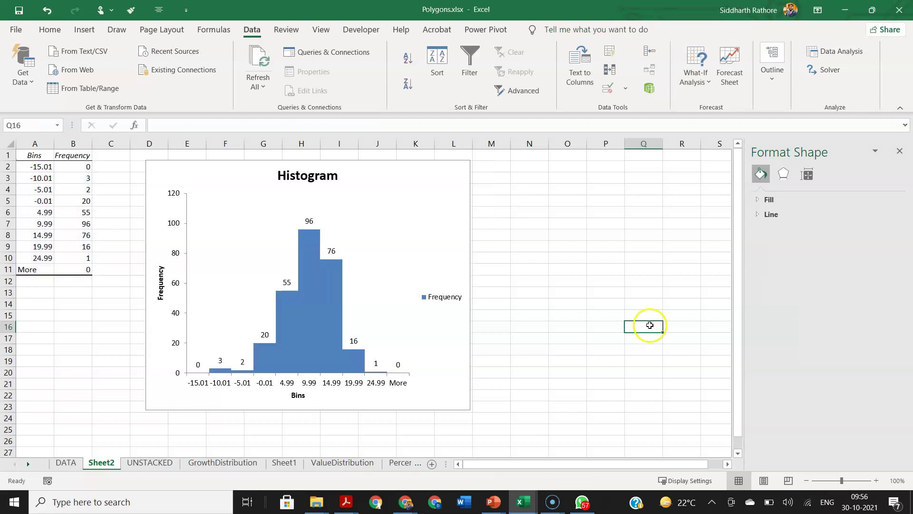
Show the formatting options of the histogram's horizontal bin axis.
left_click(331, 383)
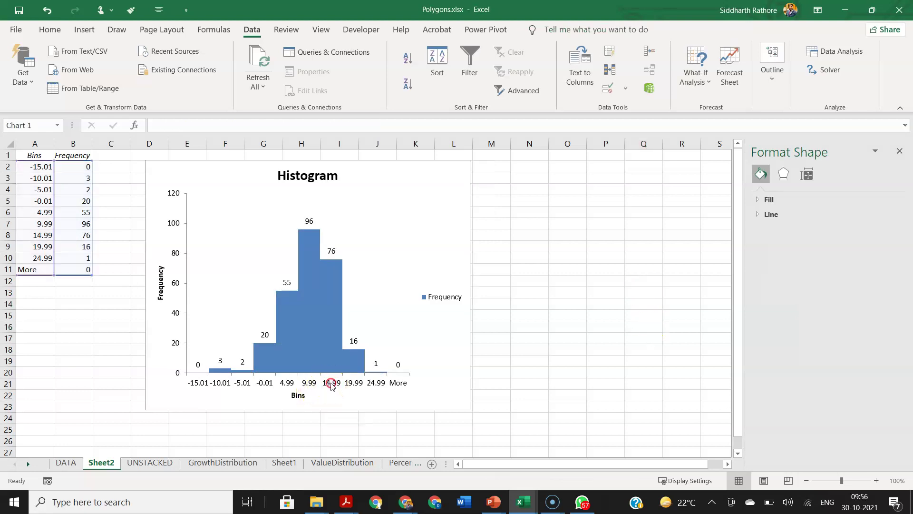
right_click(332, 383)
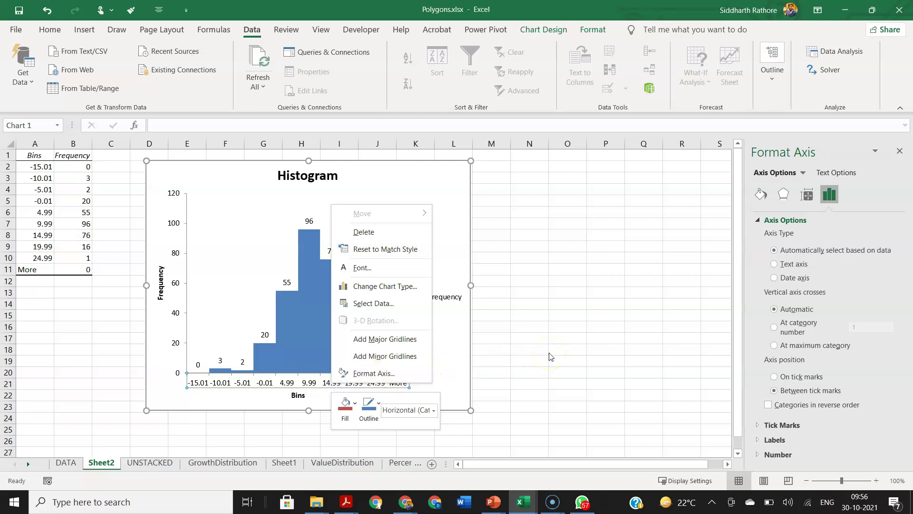
left_click(601, 315)
left_click(17, 32)
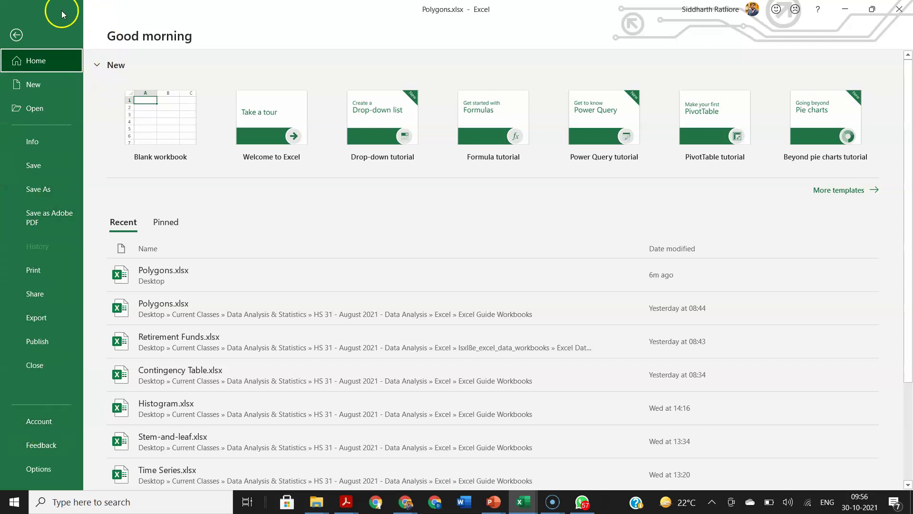
left_click(16, 35)
left_click(17, 32)
left_click(32, 472)
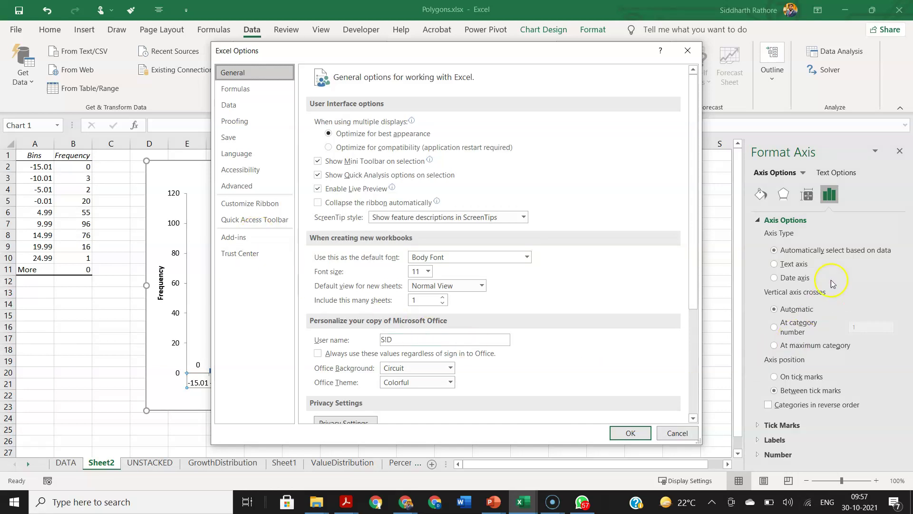
key("Escape")
Check the add-ins list in the program options for the Analysis ToolPak and Analysis ToolPak - VBA entries.
left_click(14, 30)
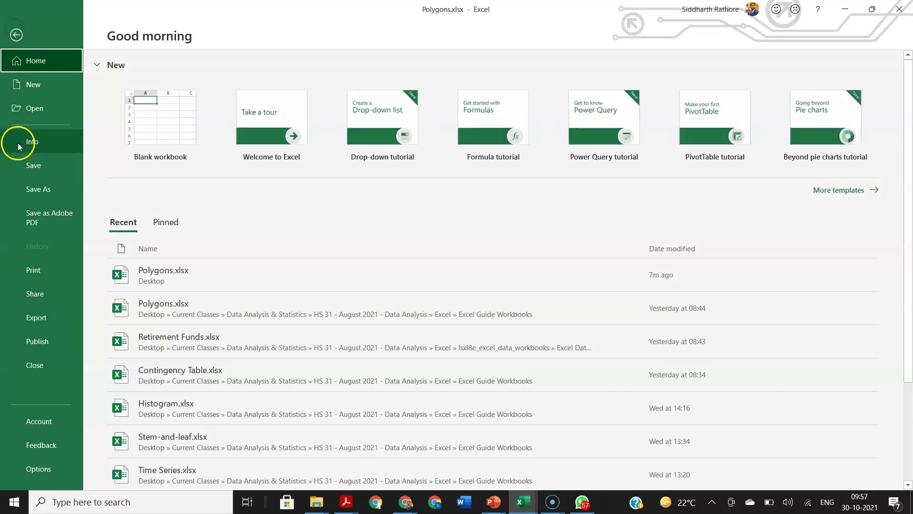
left_click(49, 470)
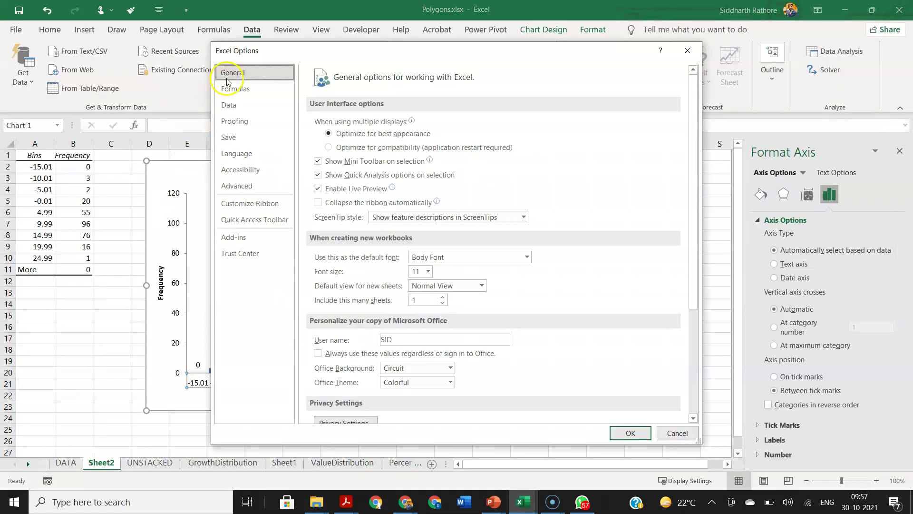
left_click(243, 237)
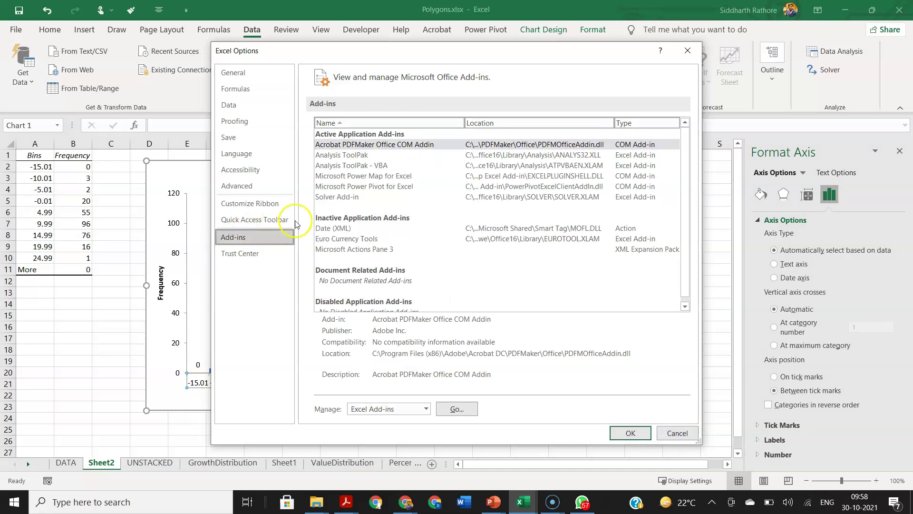
scroll(382, 232, "down", 1)
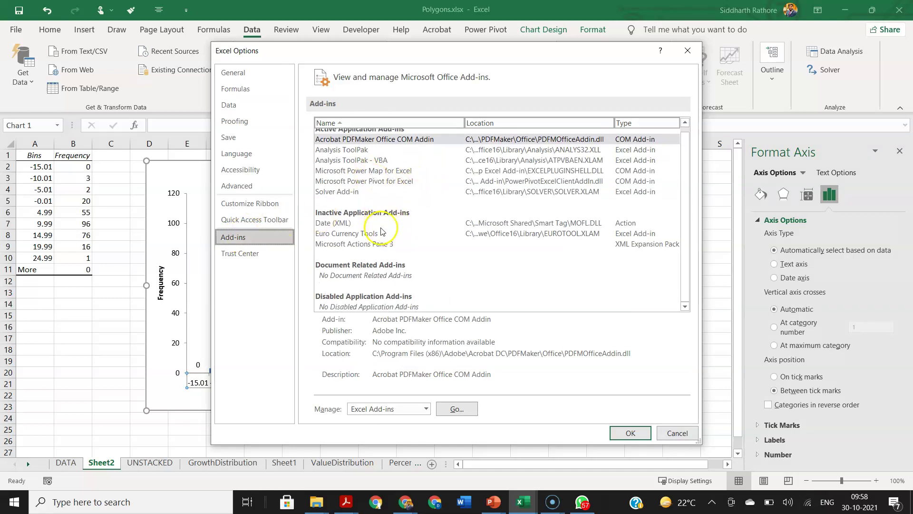
scroll(382, 232, "up", 1)
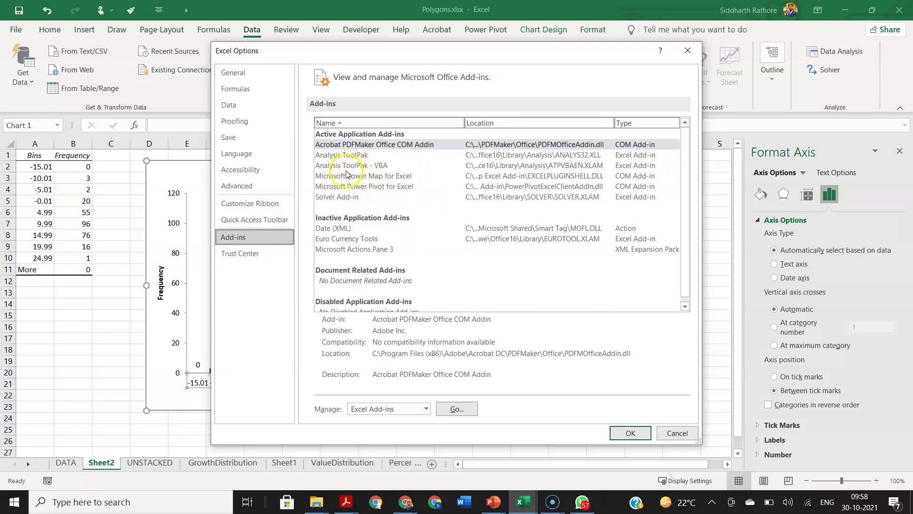
left_click(377, 166)
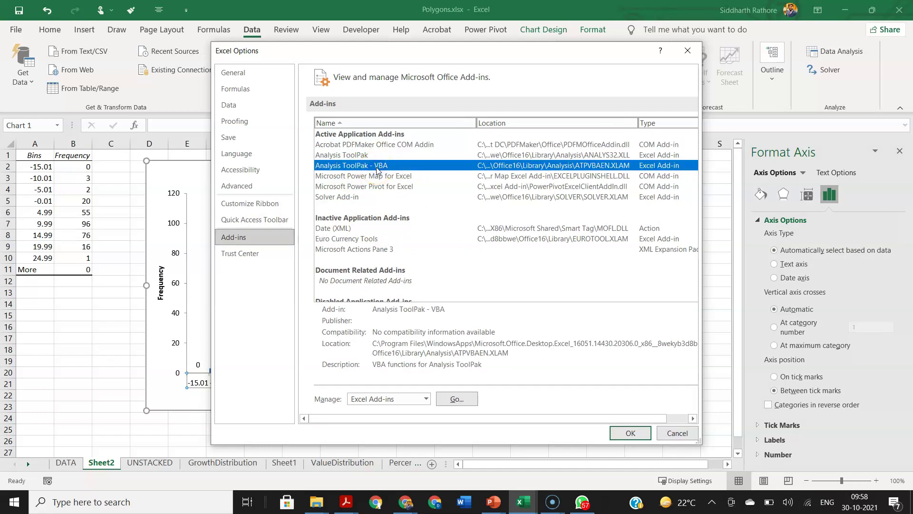
left_click(379, 169)
left_click(630, 433)
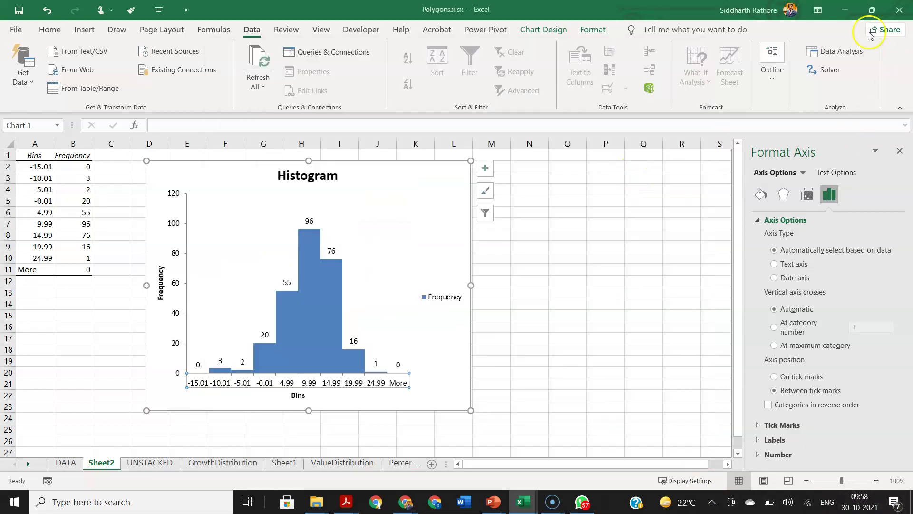
Close the axis formatting options and deselect the histogram.
left_click(849, 56)
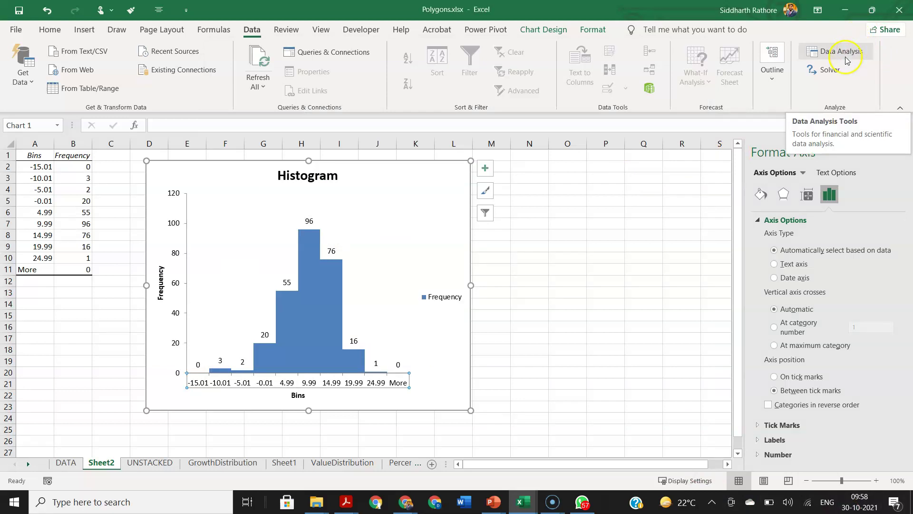
right_click(324, 384)
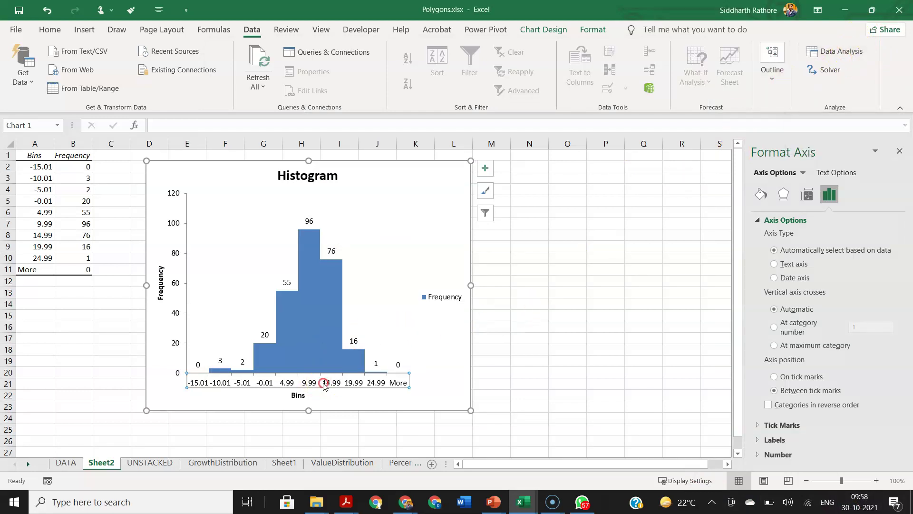
left_click(338, 378)
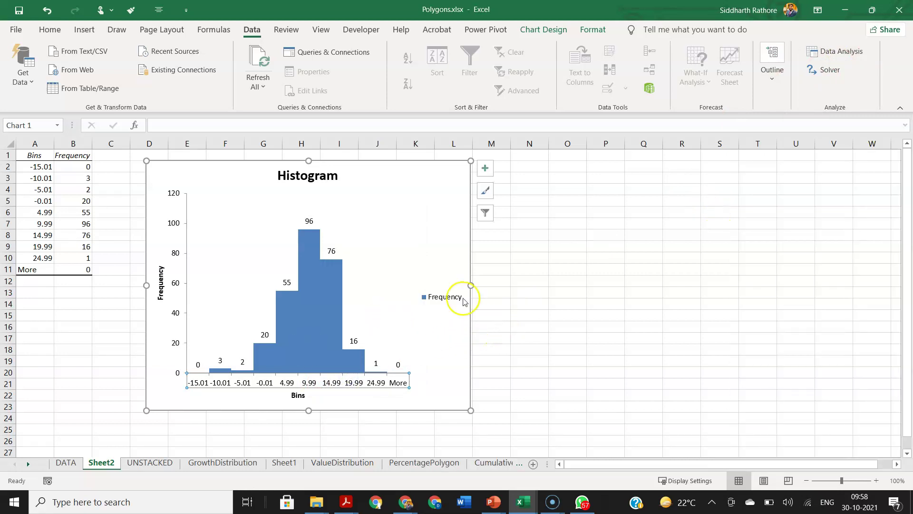
left_click(499, 317)
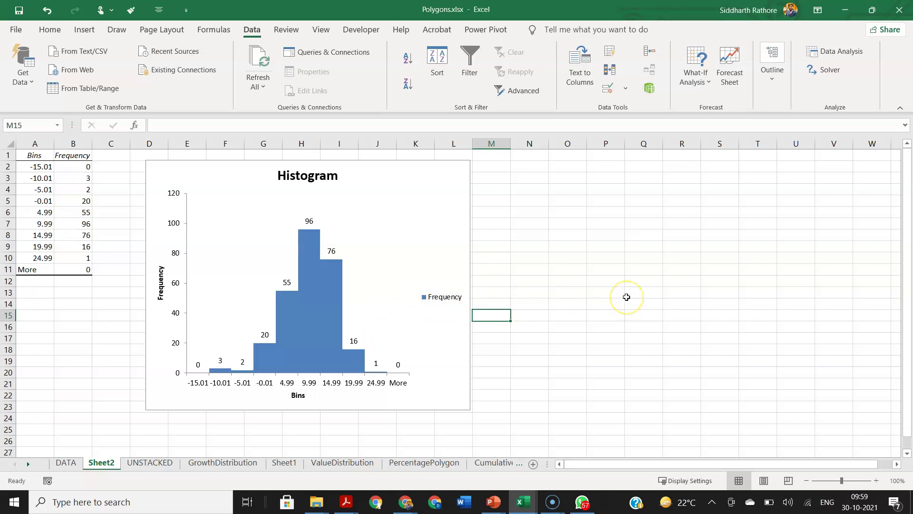
Sketch a second histogram in pink ink beside the chart, and handwrite the labels growth and value under the two histograms.
mouse_move(564, 189)
left_mouse_down()
mouse_move(567, 373)
mouse_move(807, 380)
mouse_move(760, 177)
mouse_move(803, 388)
left_mouse_up()
left_click_drag(682, 248, 683, 353)
left_click_drag(635, 287, 683, 377)
left_click_drag(645, 300, 645, 376)
left_click_drag(618, 341, 648, 367)
left_click_drag(621, 333, 625, 369)
left_click_drag(675, 245, 719, 373)
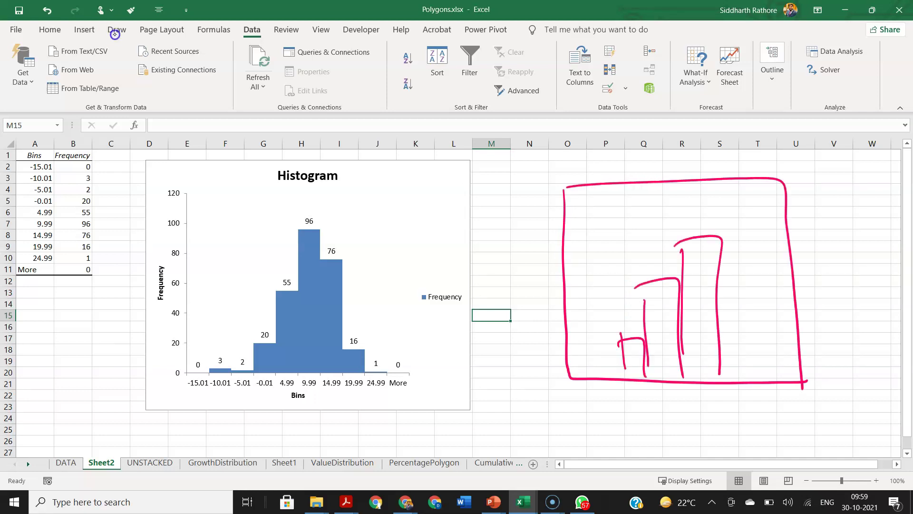
left_click_drag(731, 299, 738, 370)
left_click_drag(741, 323, 774, 378)
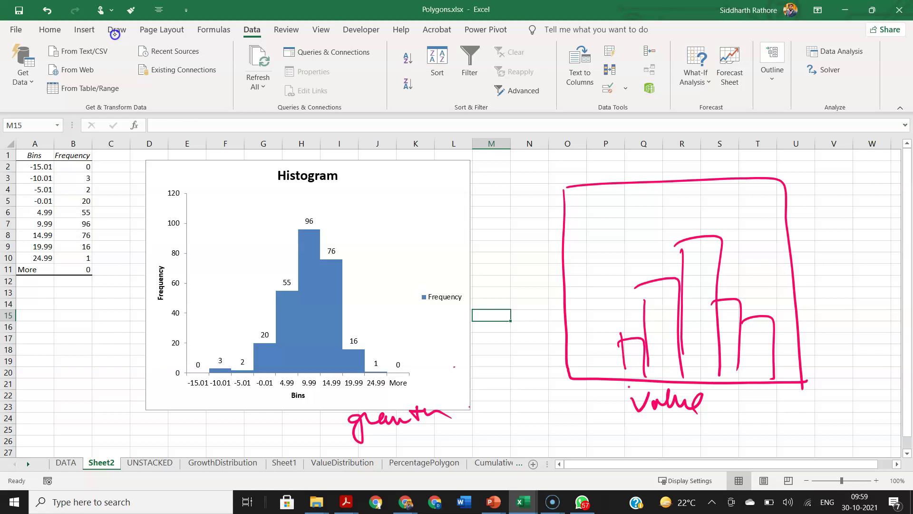
Sketch a small pink frame between the two histograms and draw a green bell-shaped curve inside it.
mouse_move(498, 380)
left_mouse_down()
mouse_move(496, 443)
mouse_move(581, 440)
mouse_move(576, 450)
left_mouse_up()
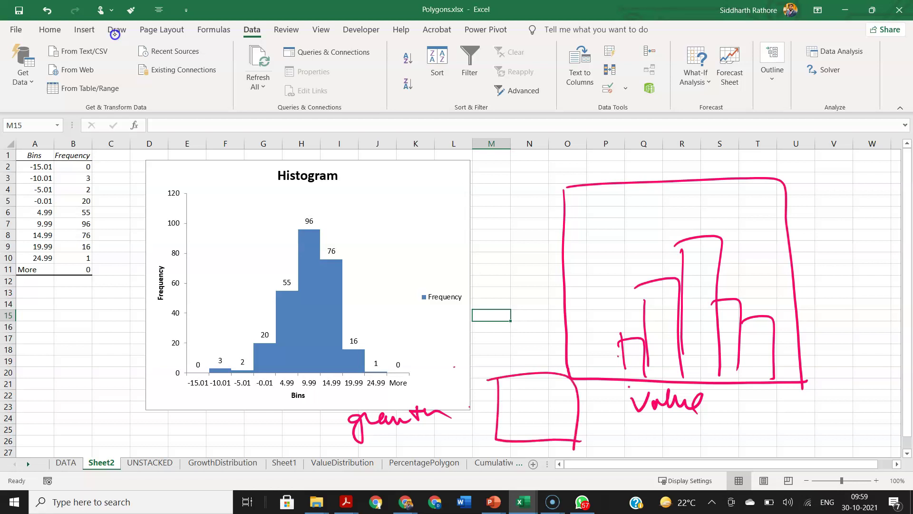
left_click(117, 30)
left_click(172, 81)
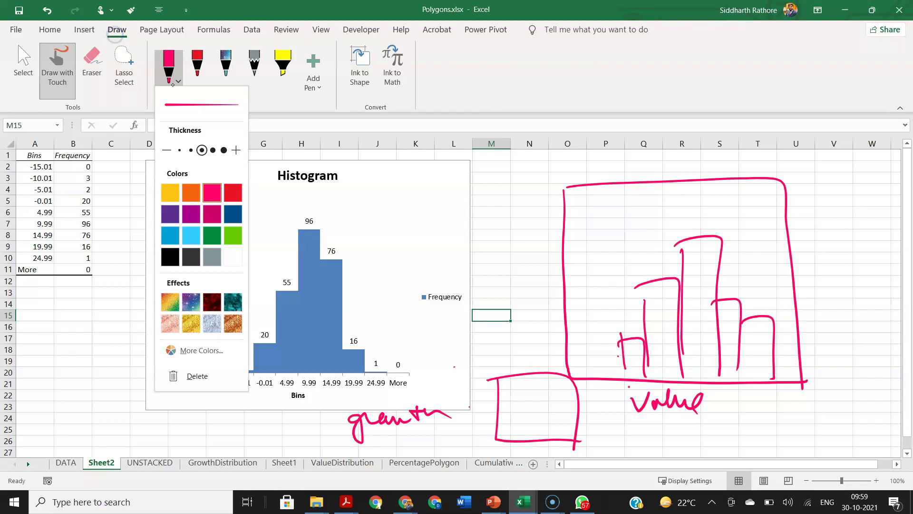
left_click(214, 238)
left_click_drag(501, 434, 556, 405)
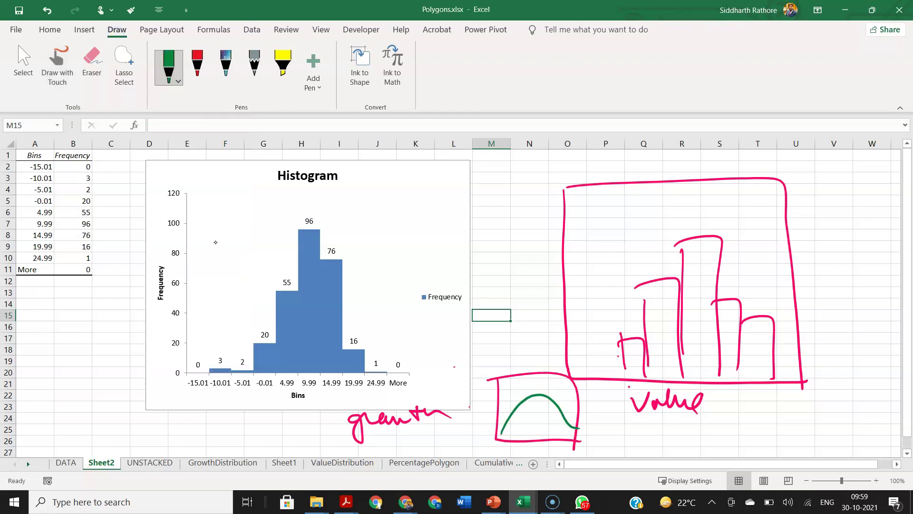
Draw an overlapping orange curve in the small frame and point an arrow from it to a boxed handwritten note "easier".
left_click(172, 81)
left_click(197, 198)
mouse_move(501, 434)
left_mouse_down()
mouse_move(554, 391)
mouse_move(583, 433)
left_mouse_up()
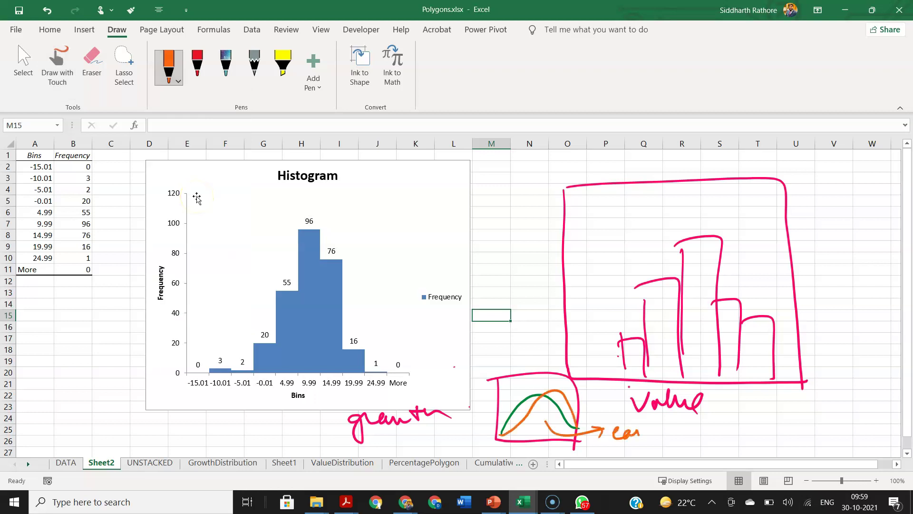
left_click_drag(611, 418, 610, 447)
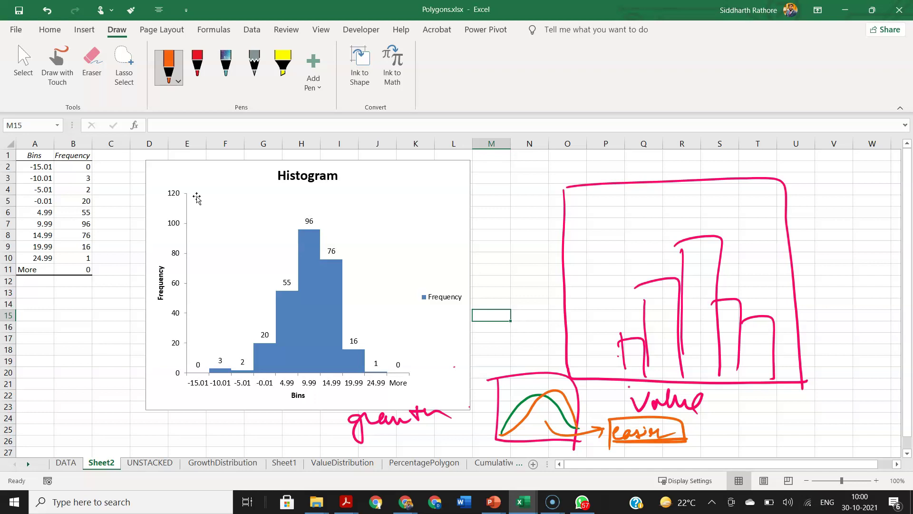
Look over the distribution tables and charts on the GrowthDistribution sheet and return to the UNSTACKED sheet.
key("ctrl+Page_Down")
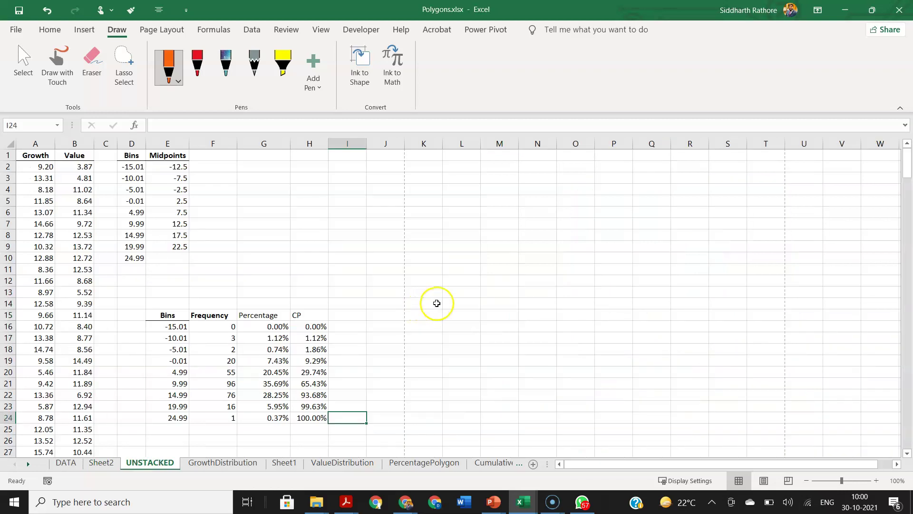
left_click(434, 303)
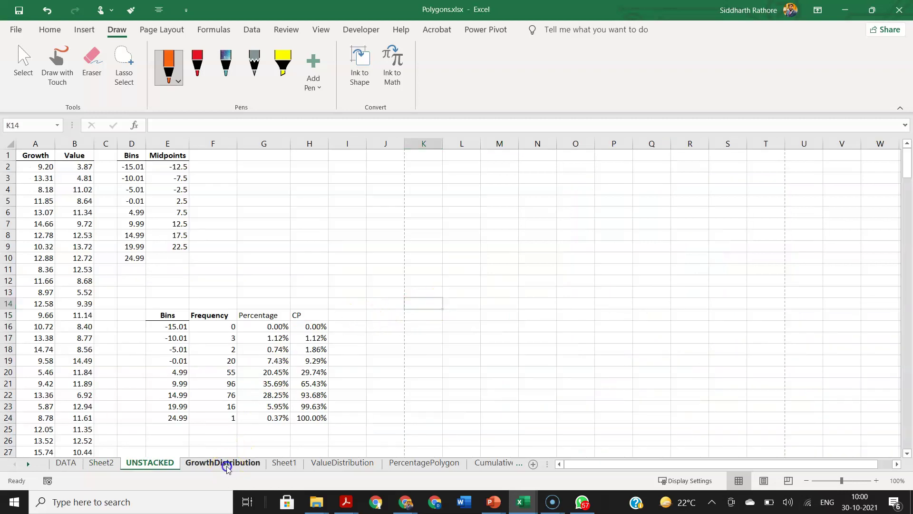
left_click(224, 462)
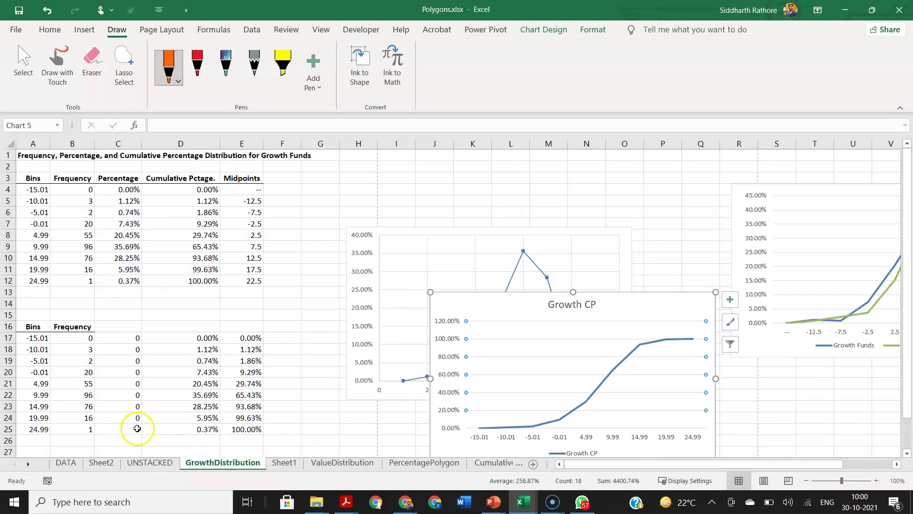
left_click(152, 463)
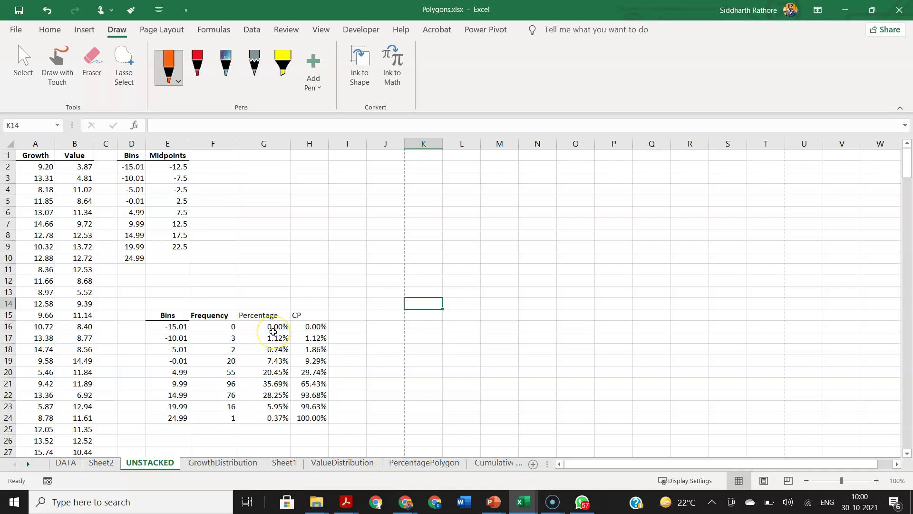
Try a recommended scatter chart of the percentages in G16:G24 and place it beside the frequency table.
left_click_drag(271, 327, 269, 417)
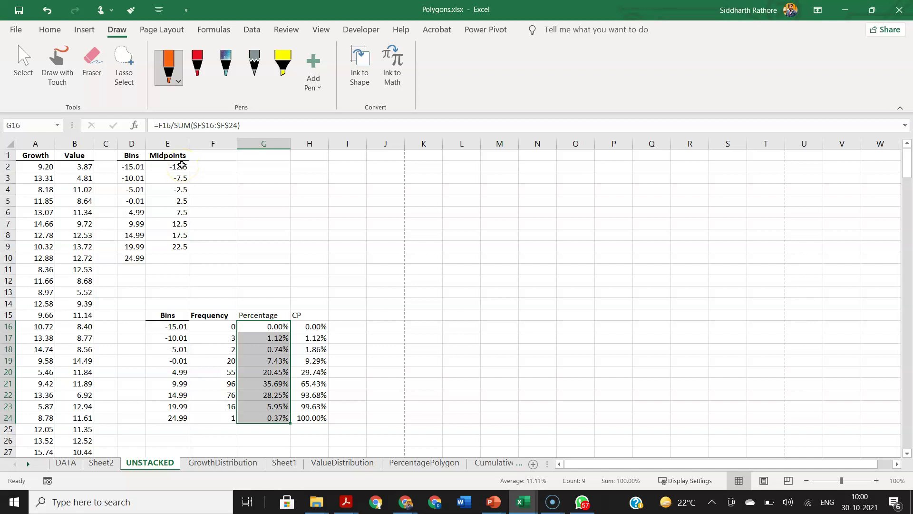
left_click_drag(182, 165, 181, 257)
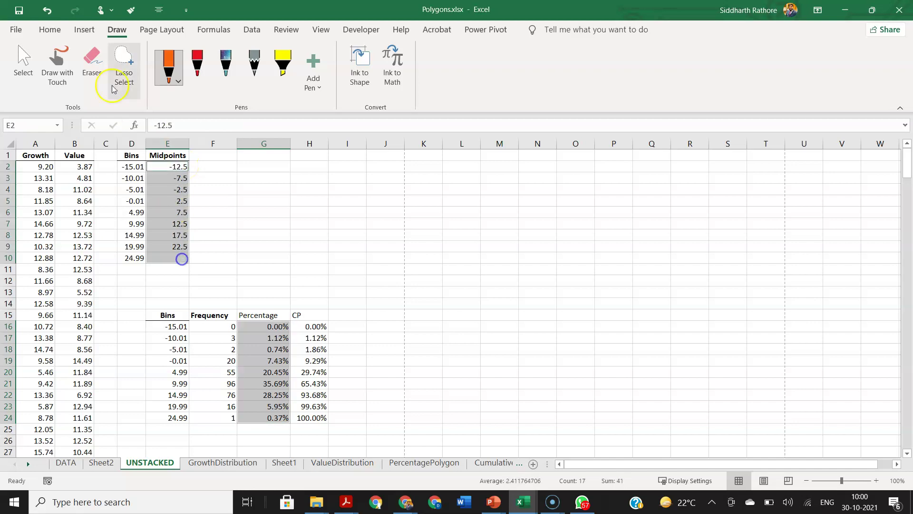
left_click(84, 30)
left_click(339, 59)
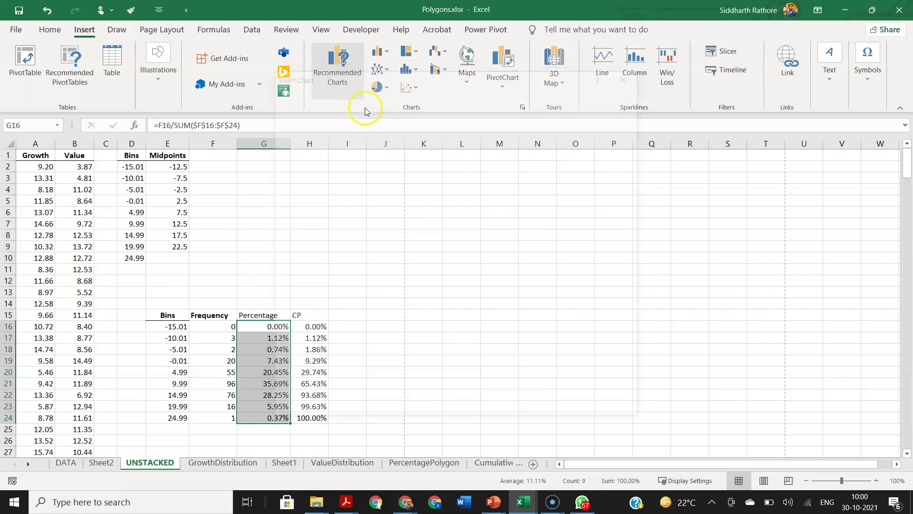
left_click(345, 81)
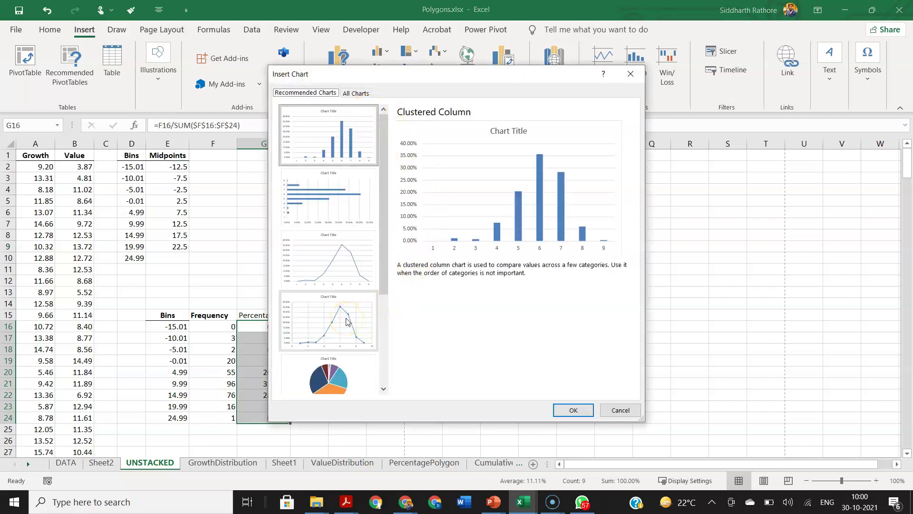
left_click(355, 93)
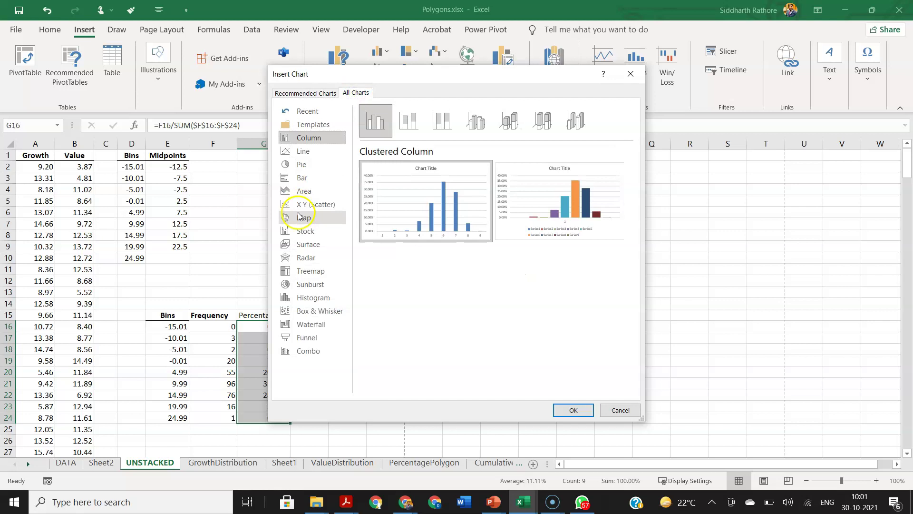
left_click(305, 151)
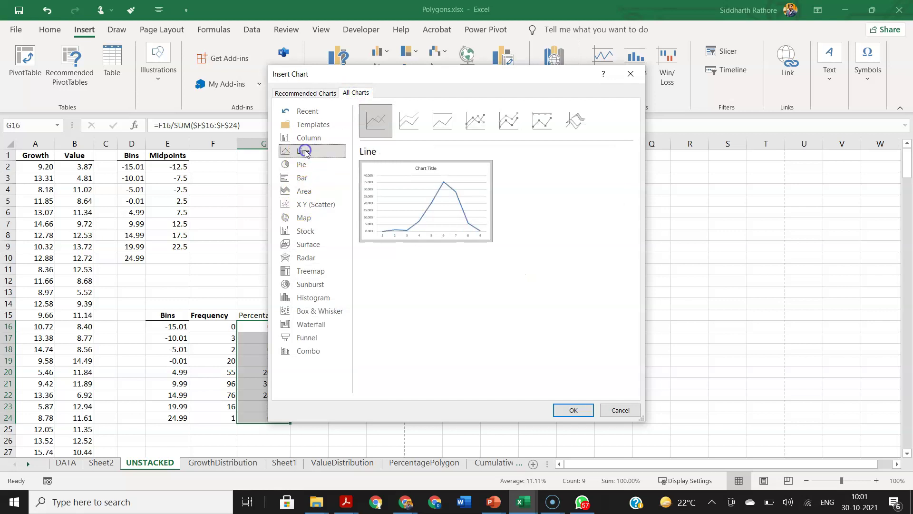
left_click(306, 93)
left_click(348, 322)
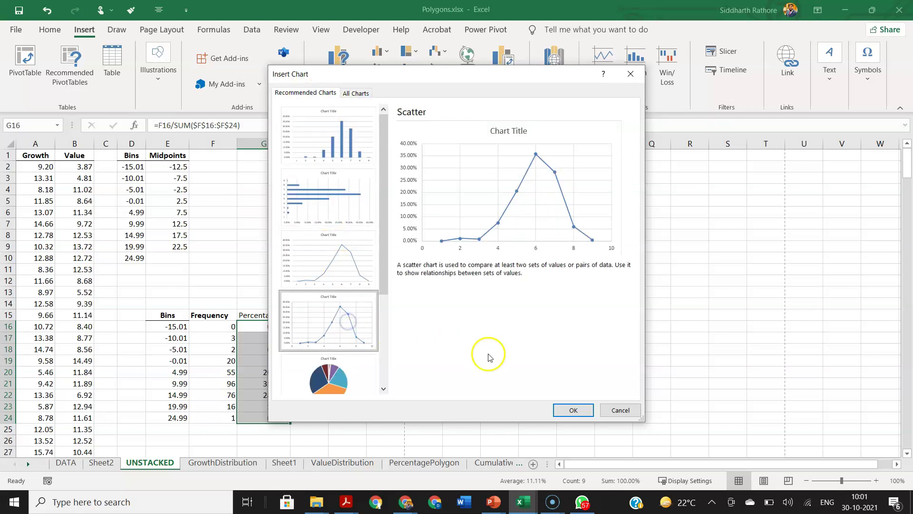
left_click(576, 410)
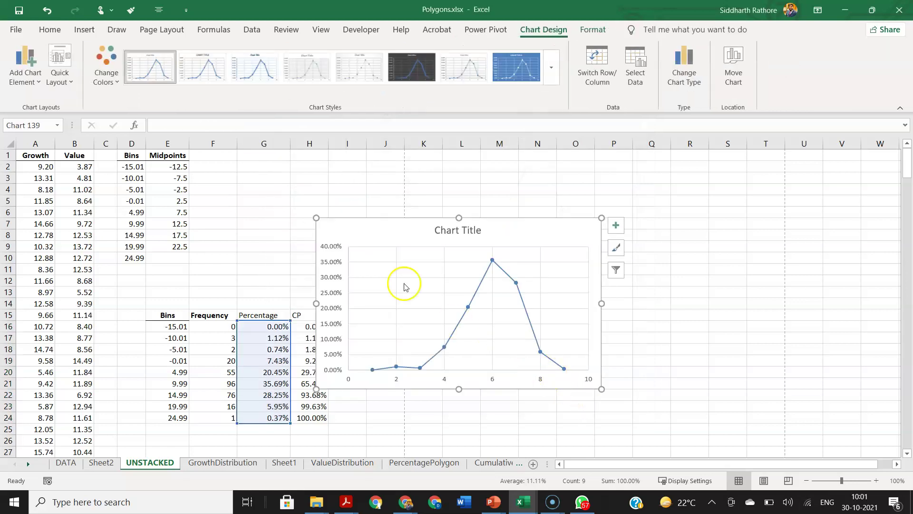
left_click_drag(375, 224, 436, 199)
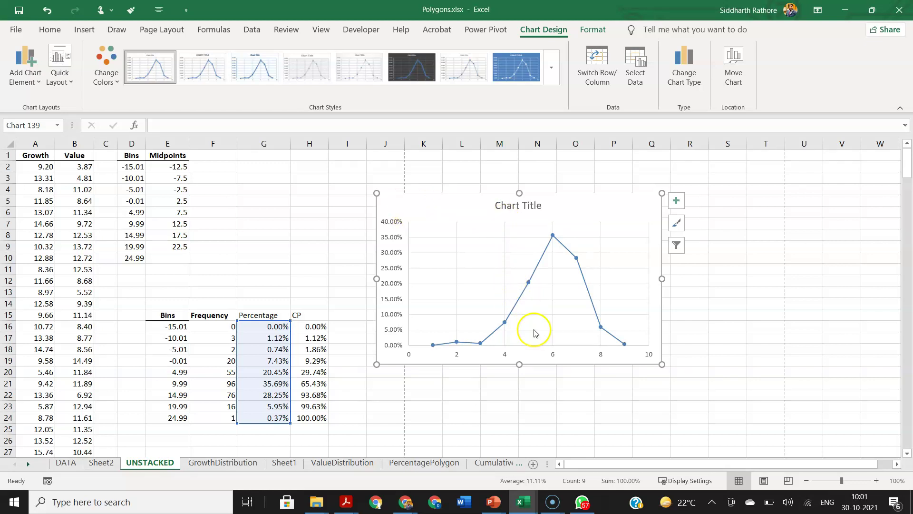
Inspect the scatter chart's data source without changing it and delete the chart.
right_click(502, 303)
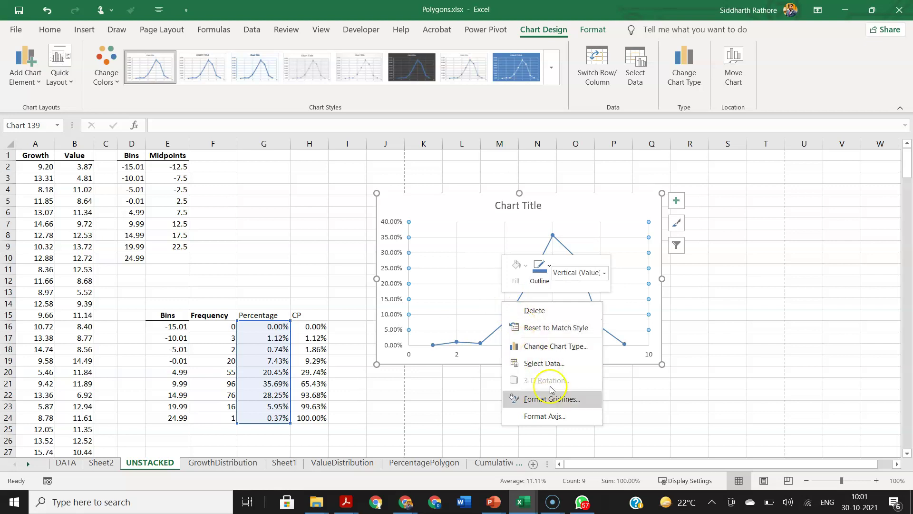
left_click(543, 363)
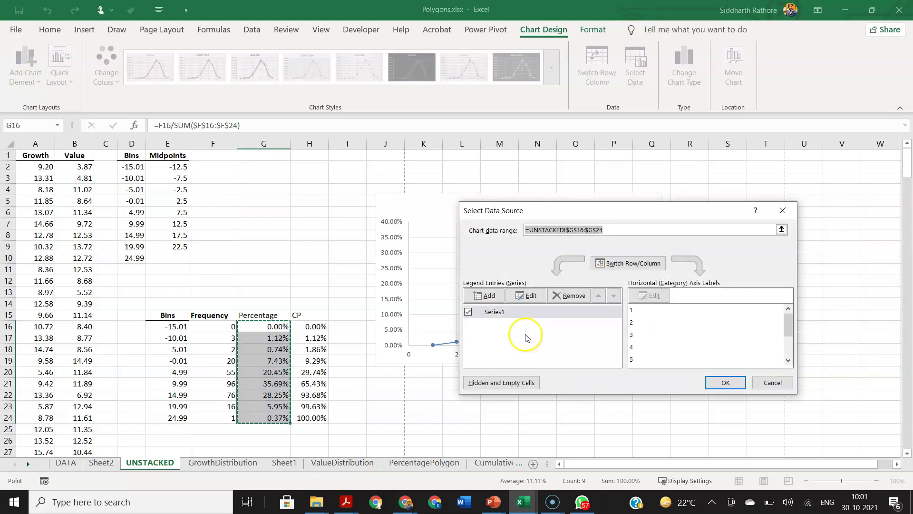
left_click(772, 382)
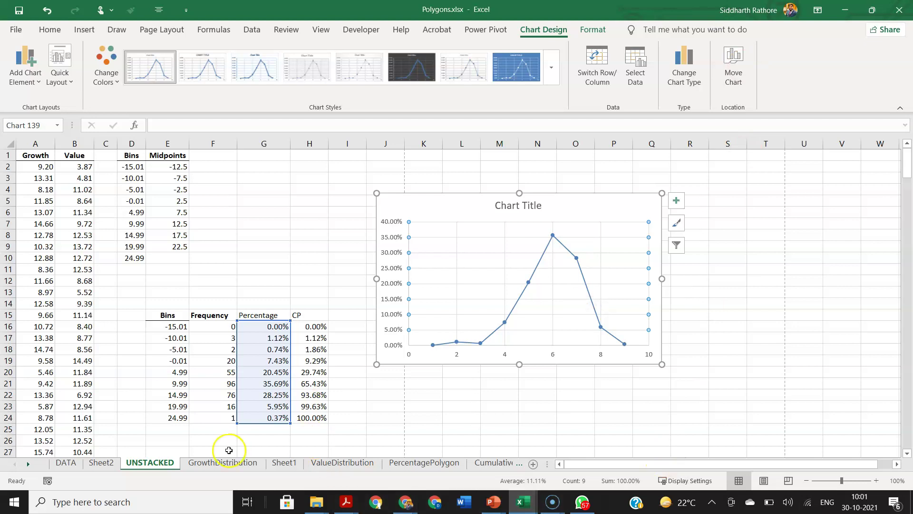
key("Delete")
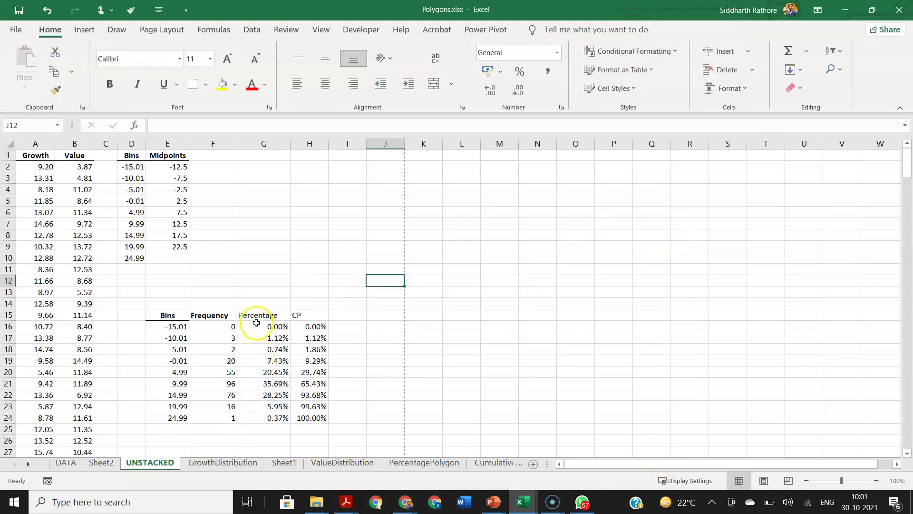
Insert a recommended scatter chart with straight lines and markers from the percentages in G16:G24.
left_click_drag(262, 327, 281, 418)
left_click(84, 30)
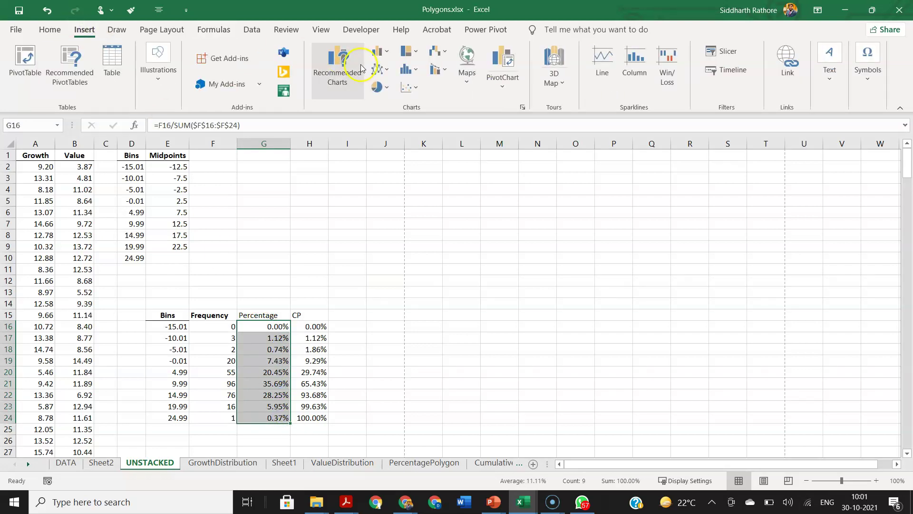
left_click(348, 73)
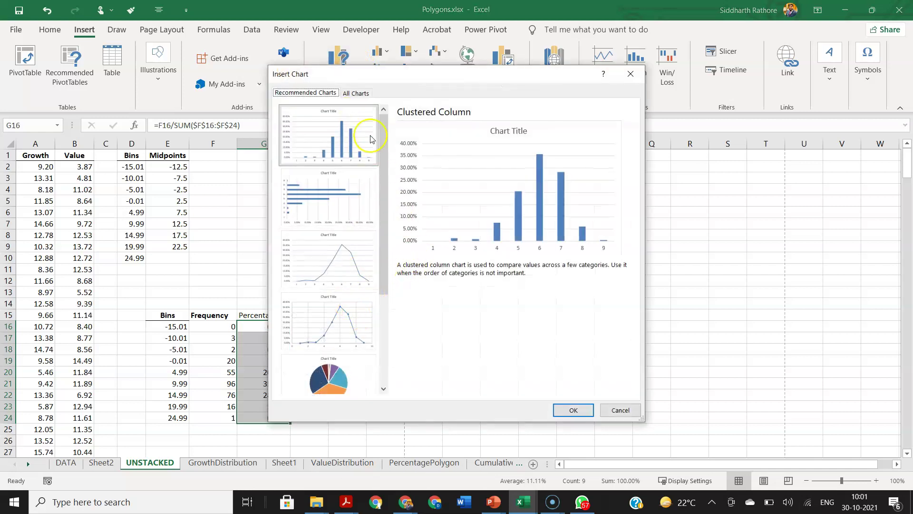
double_click(352, 323)
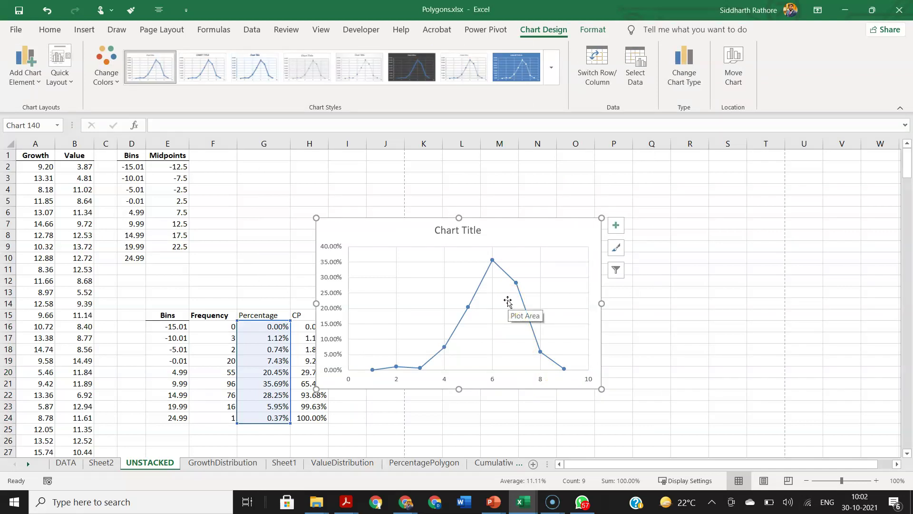
Name the scatter chart's data series "Growth Funds" and move the chart to the empty area around columns P to W.
right_click(460, 323)
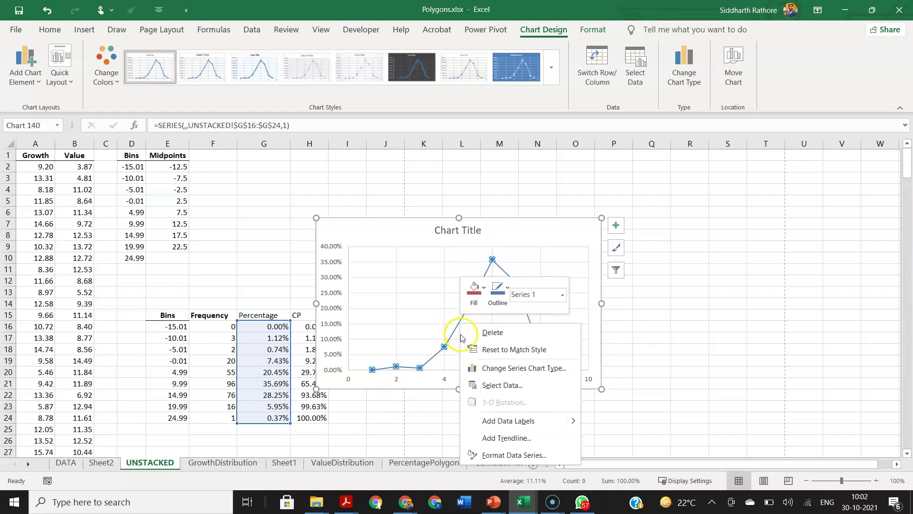
right_click(412, 355)
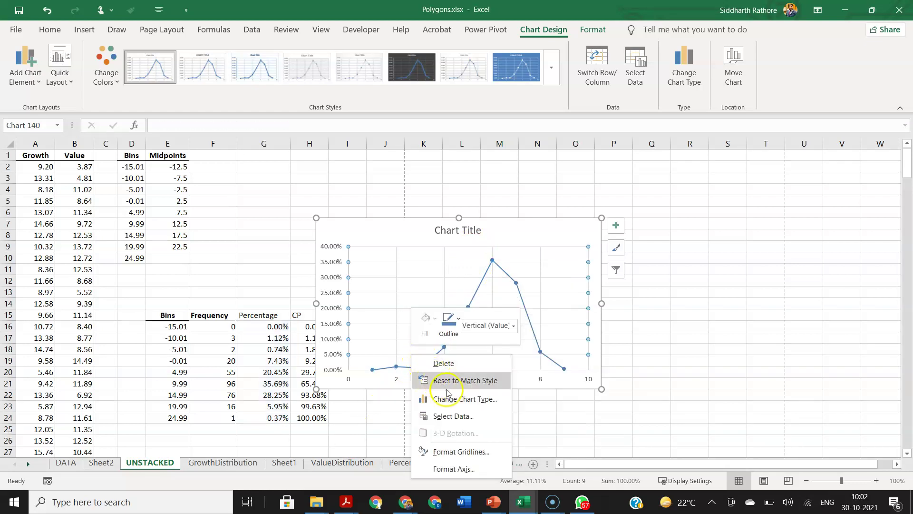
left_click(457, 416)
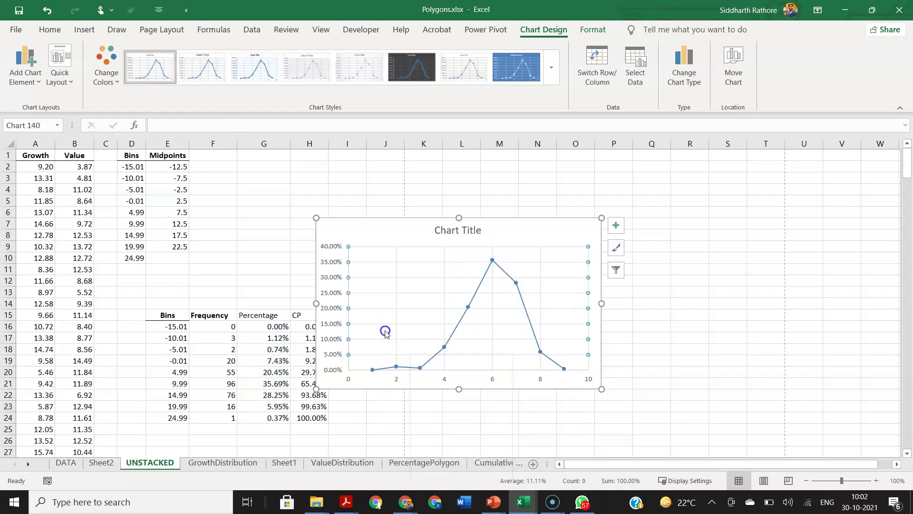
right_click(491, 344)
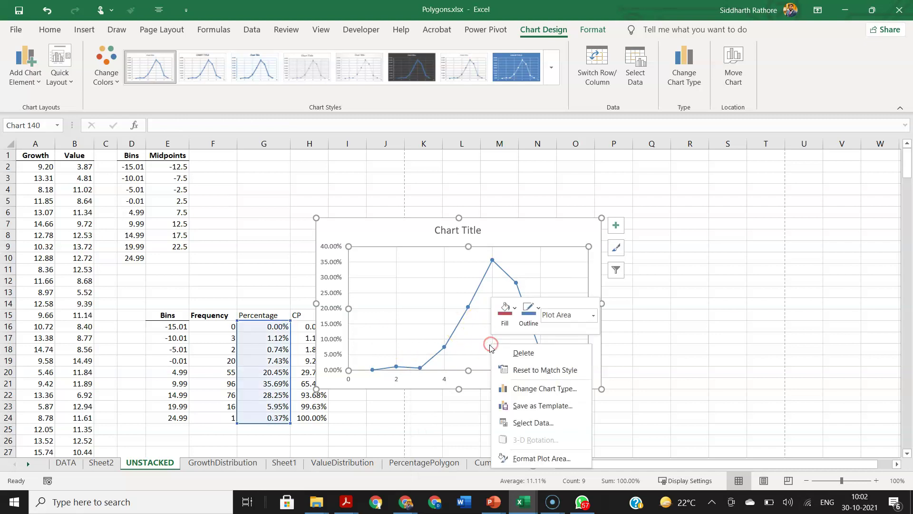
left_click(521, 425)
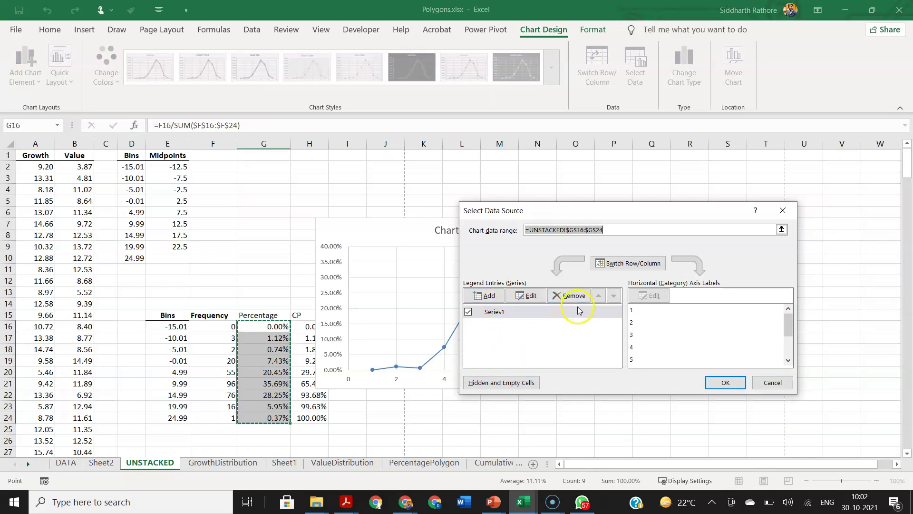
left_click(526, 296)
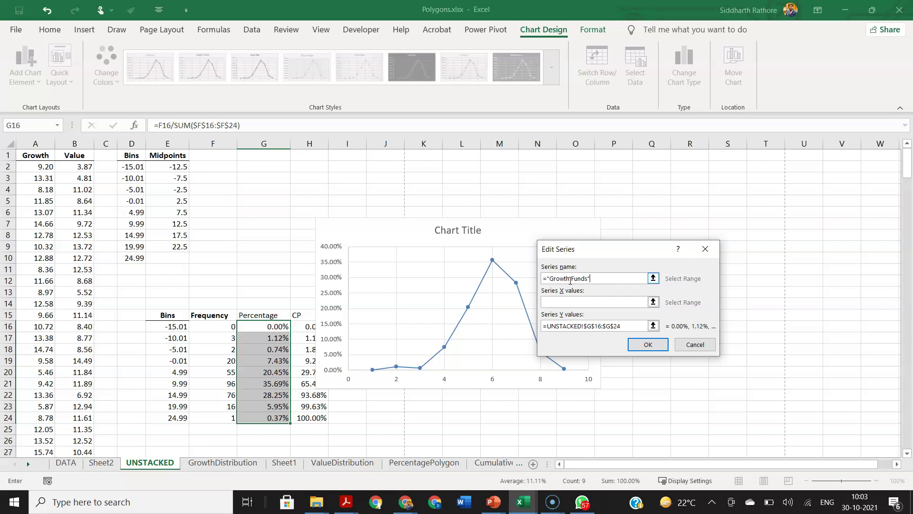
left_click(644, 345)
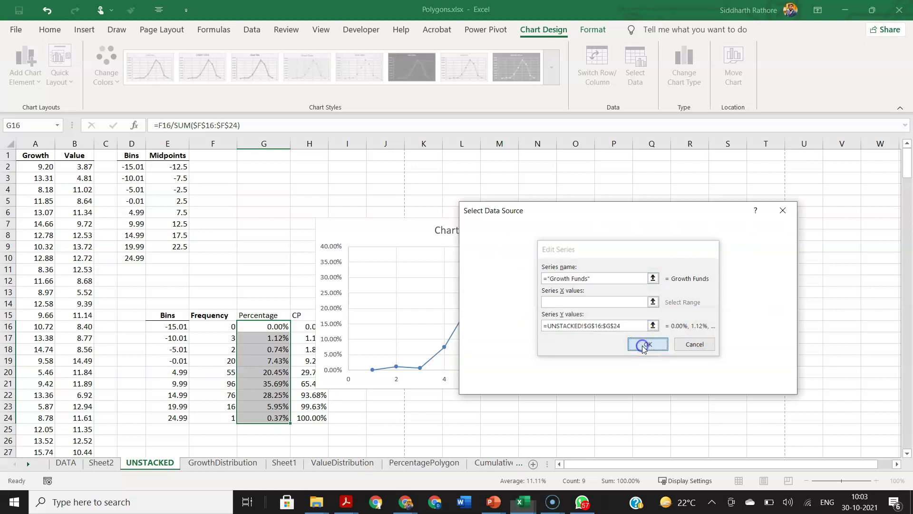
left_click(726, 383)
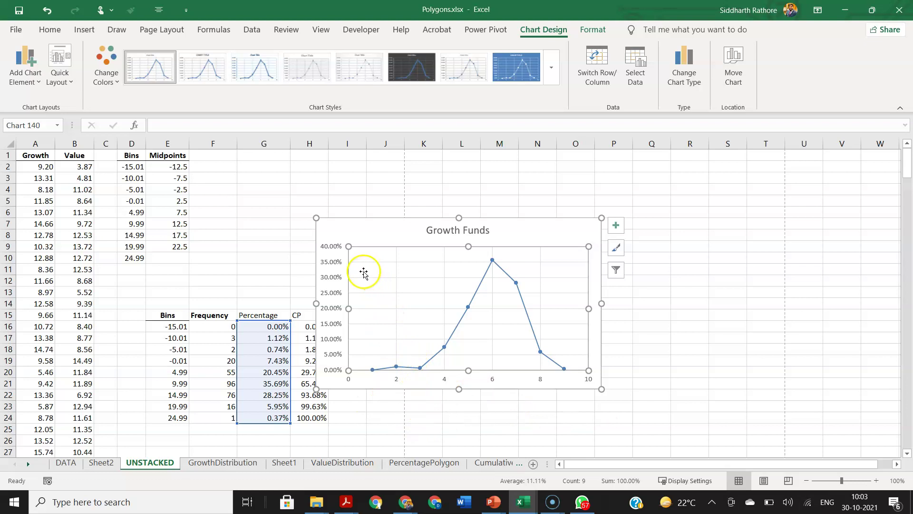
left_click(388, 224)
left_click_drag(388, 224, 658, 161)
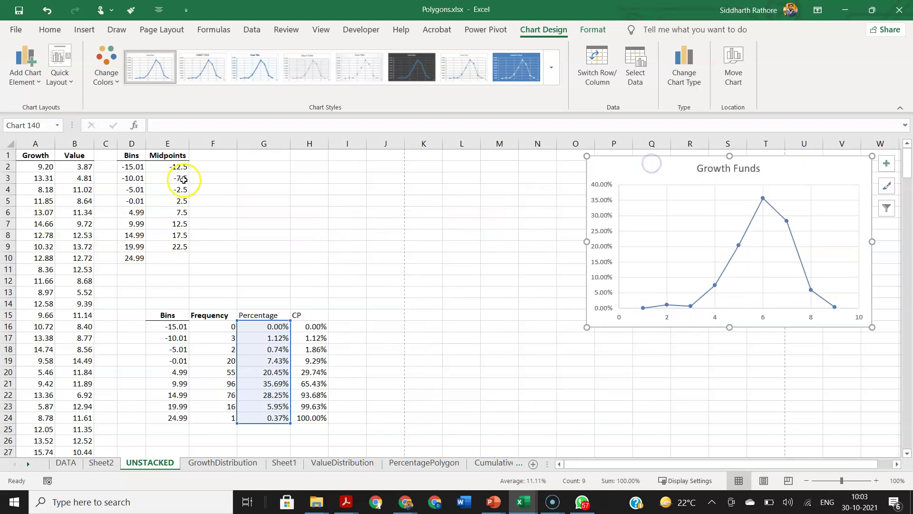
Compare the midpoints, bins and percentages on the UNSTACKED sheet with the distribution table on the GrowthDistribution sheet.
left_click_drag(176, 167, 179, 258)
left_click(223, 463)
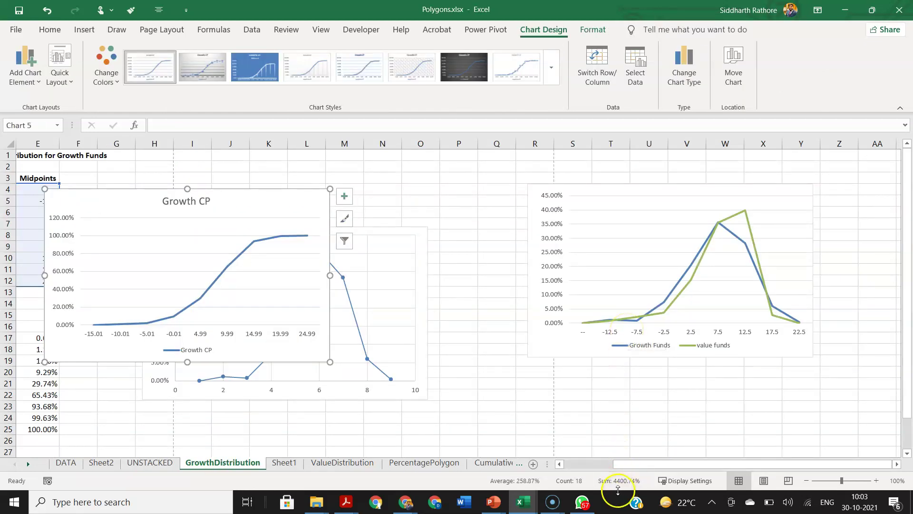
left_click_drag(621, 464, 556, 465)
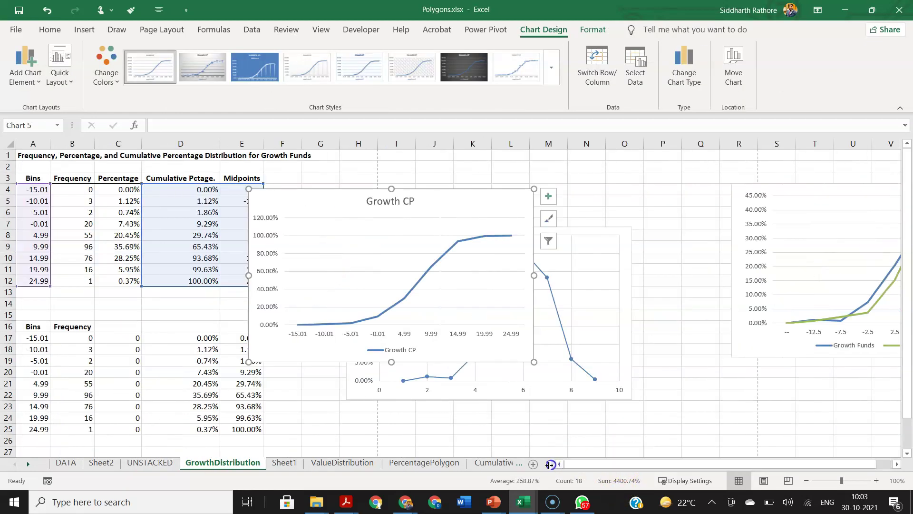
key("ctrl+Page_Up")
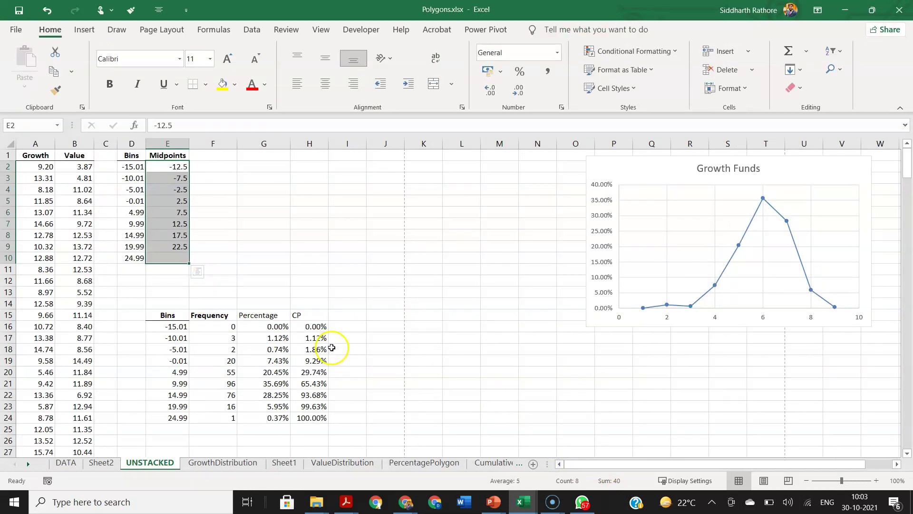
left_click_drag(263, 326, 265, 417)
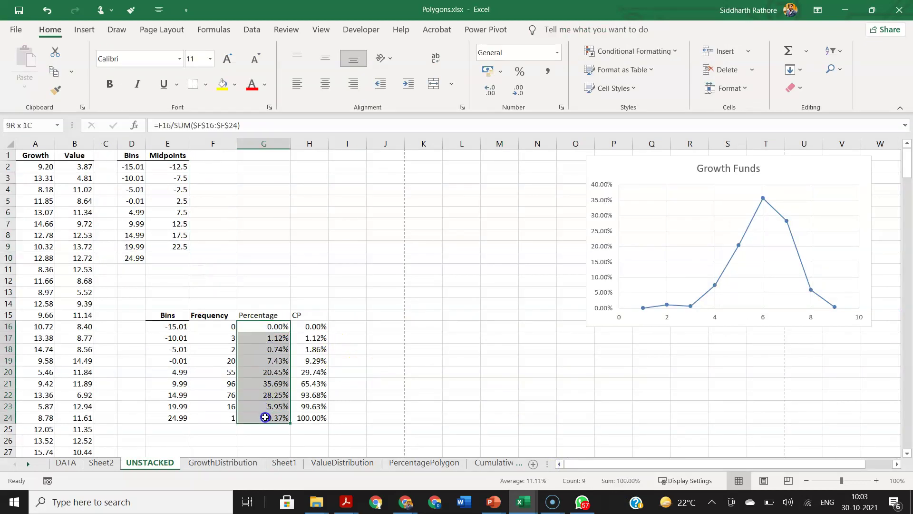
left_click_drag(181, 326, 183, 420, "ctrl")
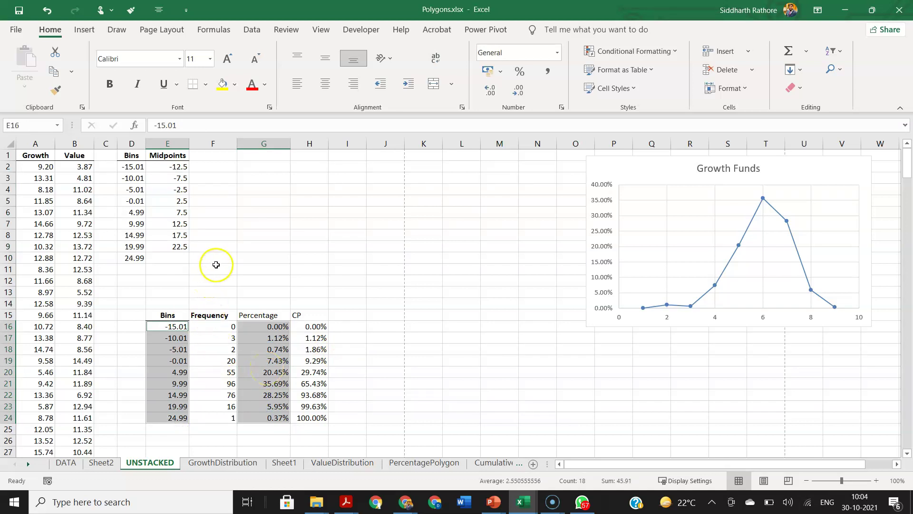
Switch to the GrowthDistribution sheet and move the Growth CP chart clear of the distribution tables.
left_click(209, 462)
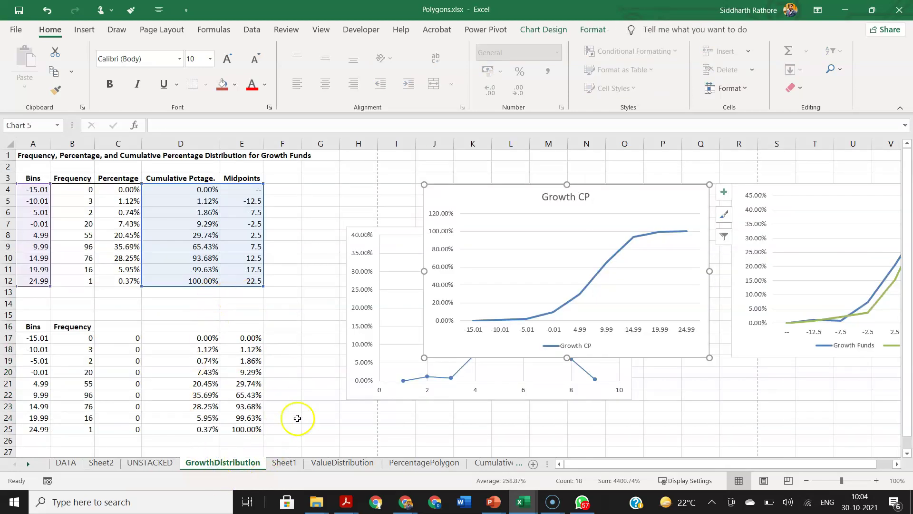
left_click(315, 409)
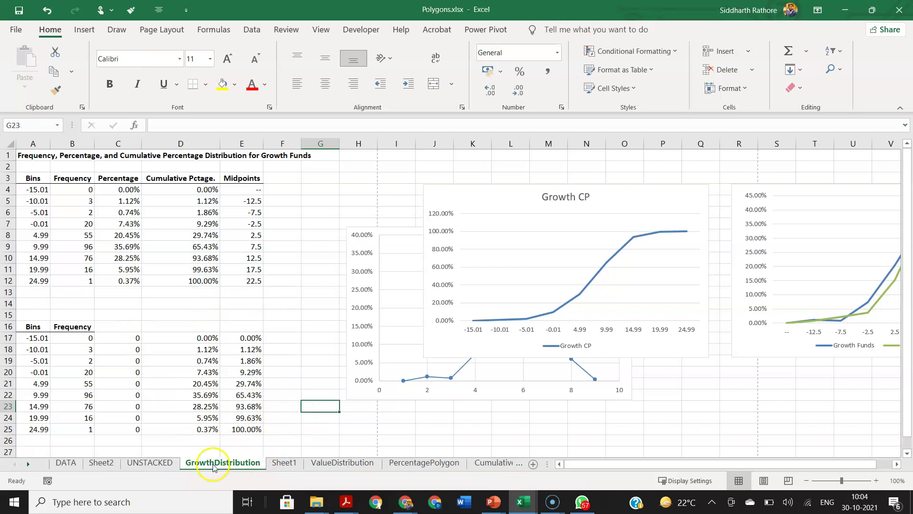
left_click(290, 315)
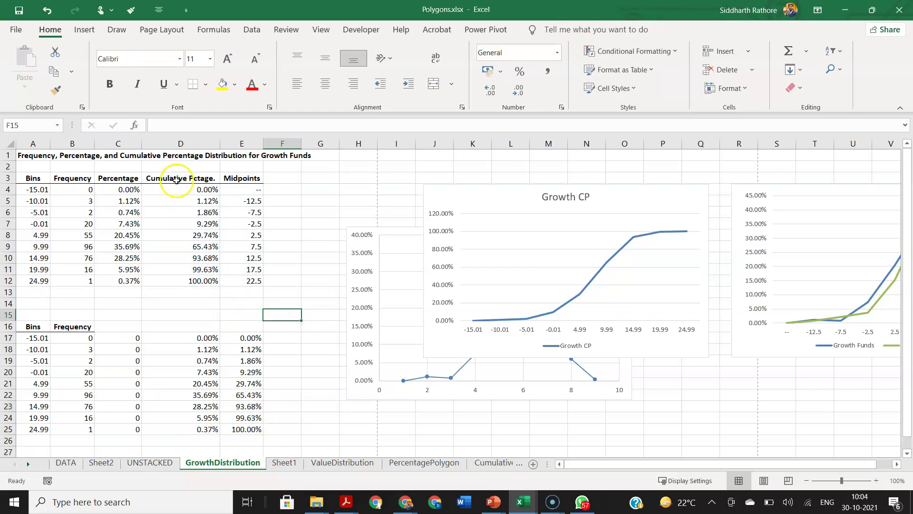
Insert a two-series line chart from the percentages in C4:C12 and the midpoints in E4:E12, and enlarge it.
left_click(251, 189)
left_click_drag(128, 189, 116, 281)
left_click_drag(252, 189, 253, 280)
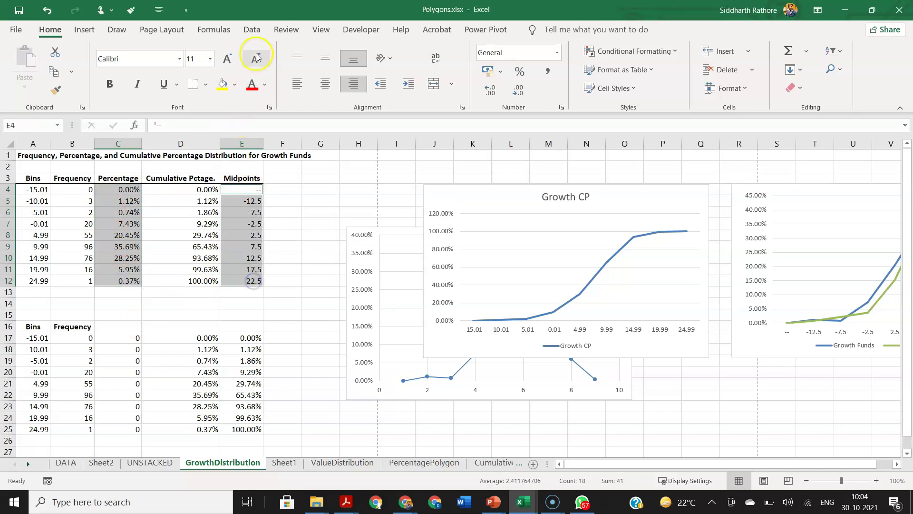
left_click(84, 30)
left_click(348, 75)
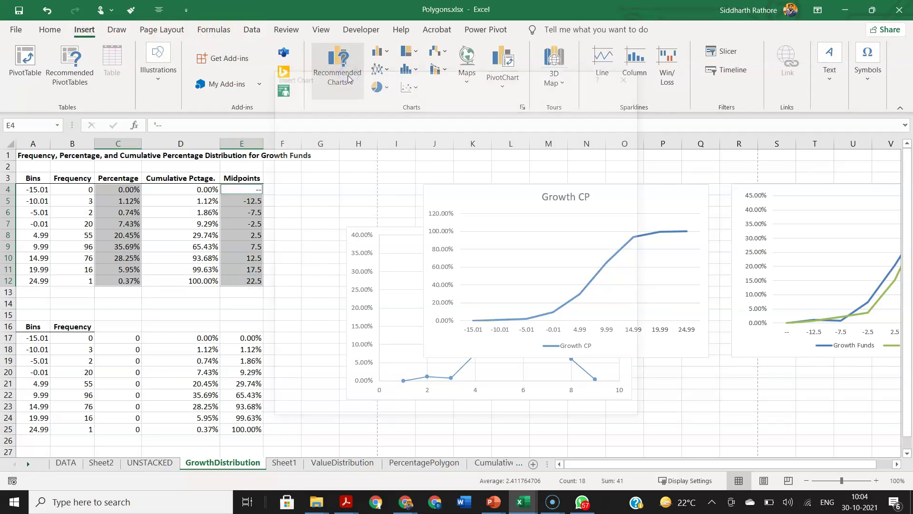
left_click(348, 92)
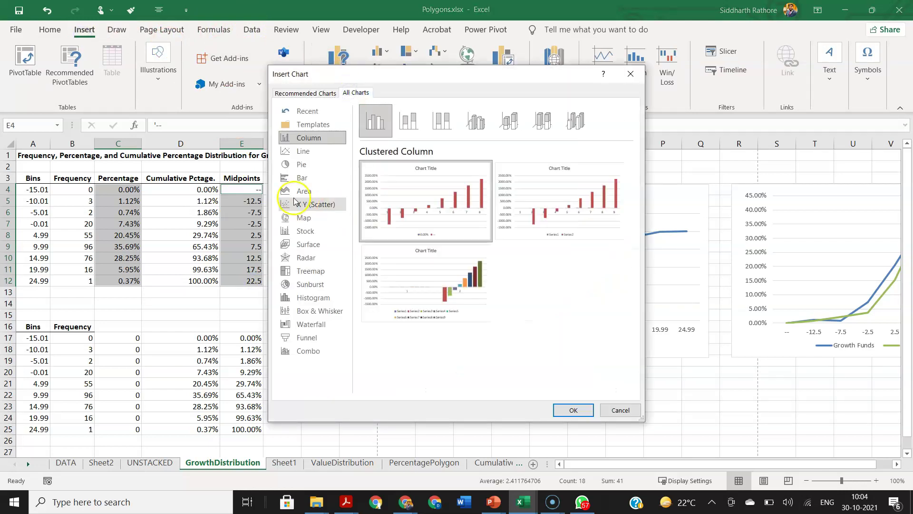
left_click(303, 151)
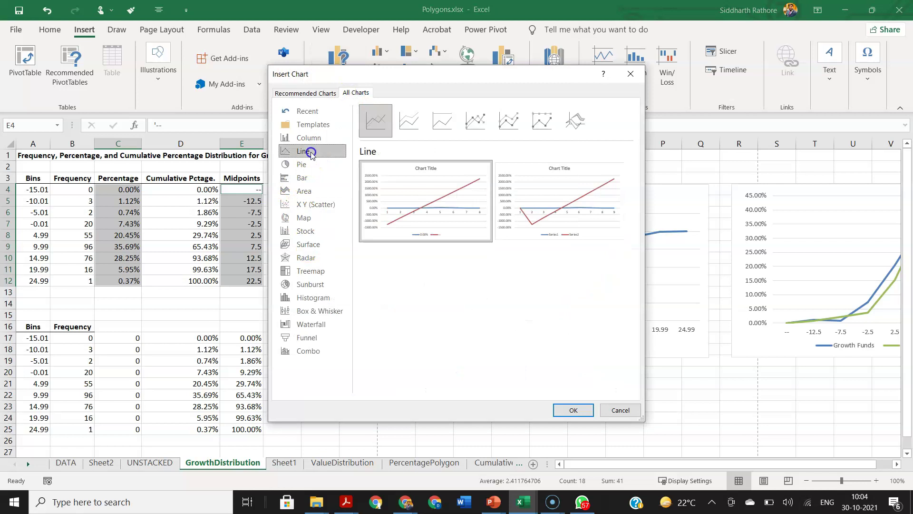
mouse_move(481, 192)
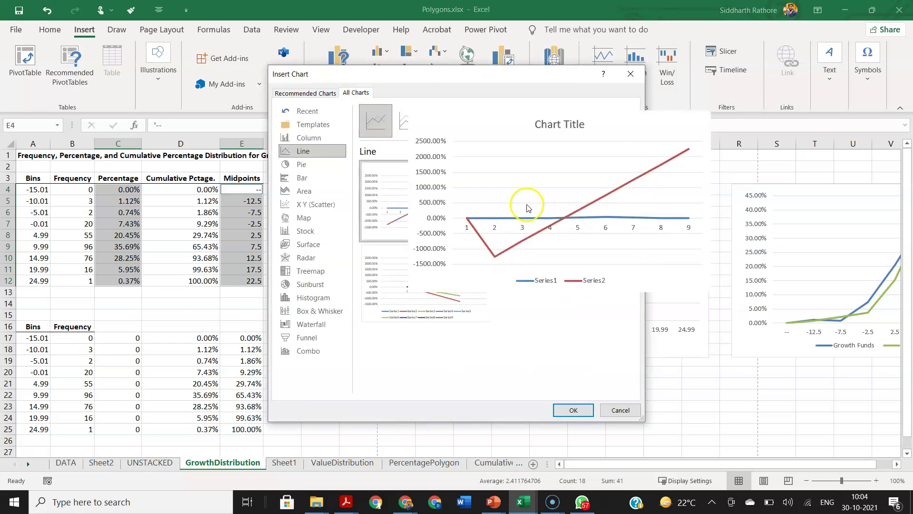
left_click(552, 204)
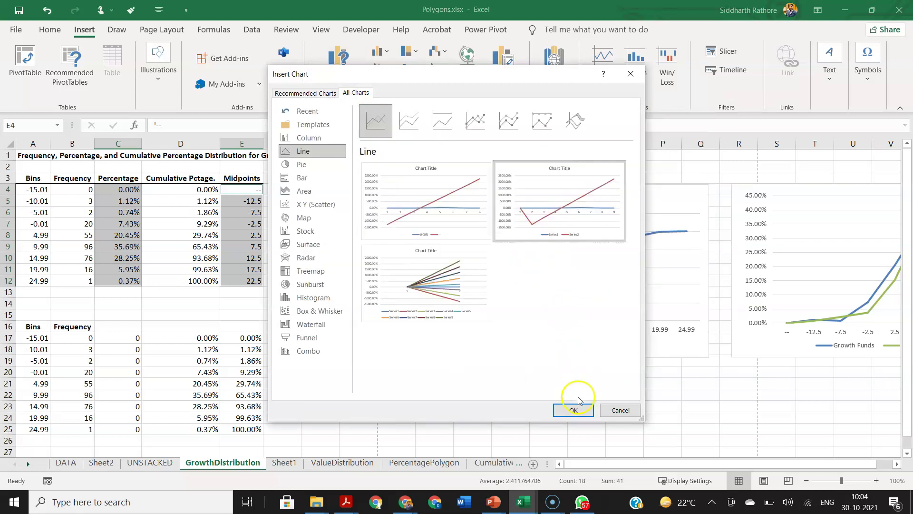
left_click(574, 410)
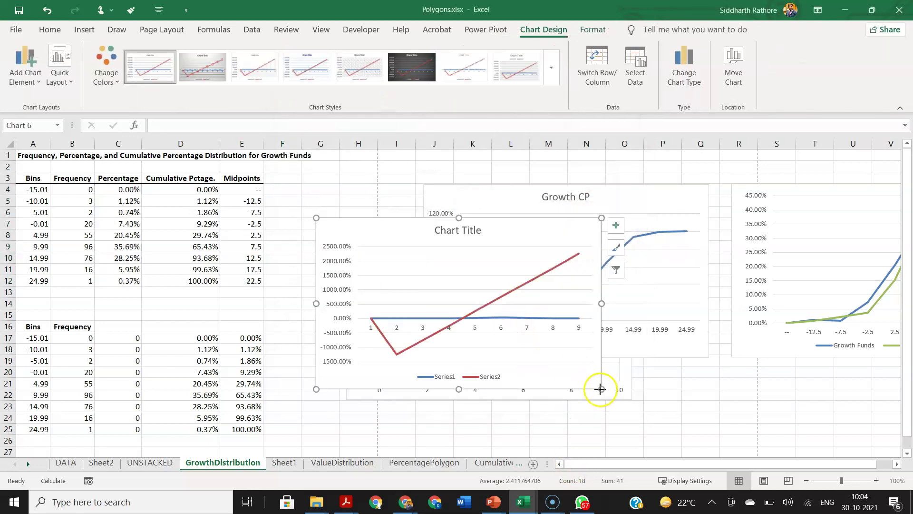
left_click_drag(602, 389, 670, 453)
left_click_drag(314, 219, 304, 188)
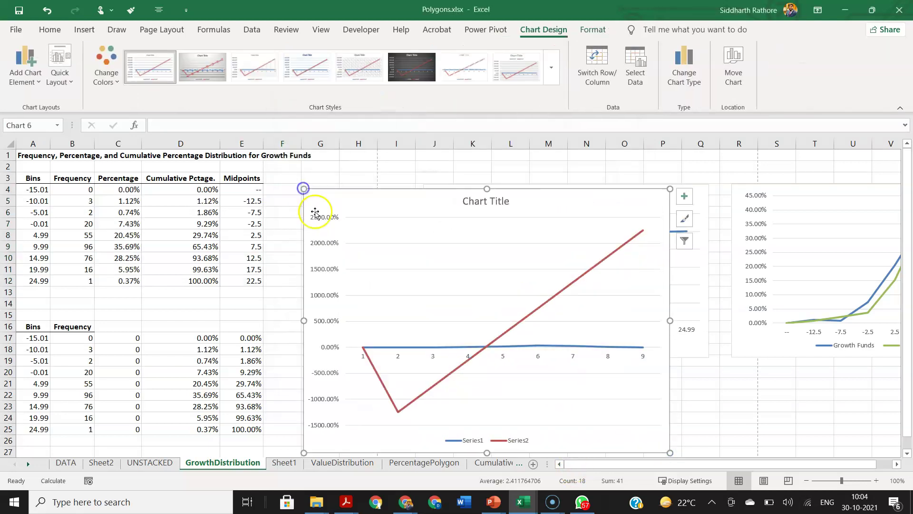
Exclude Series2, the midpoints, from the new line chart's plotted data series.
left_click(497, 297)
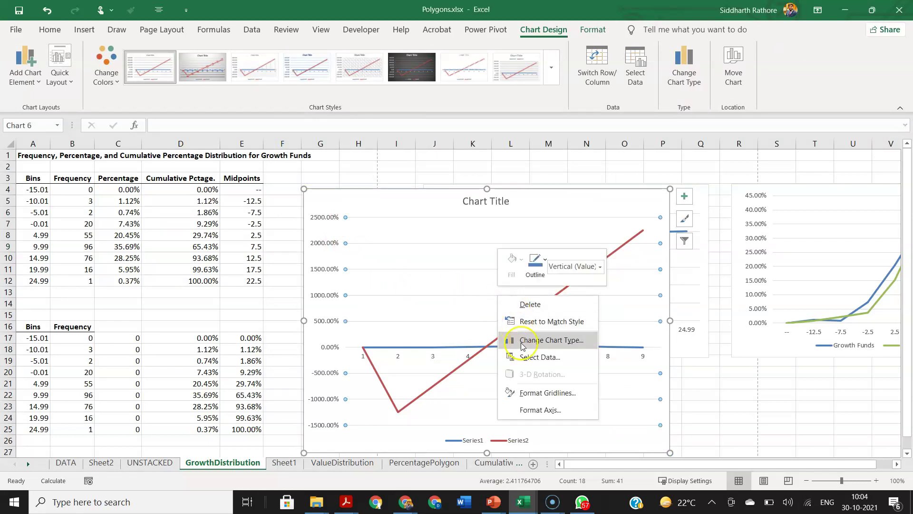
left_click(529, 362)
left_click(468, 325)
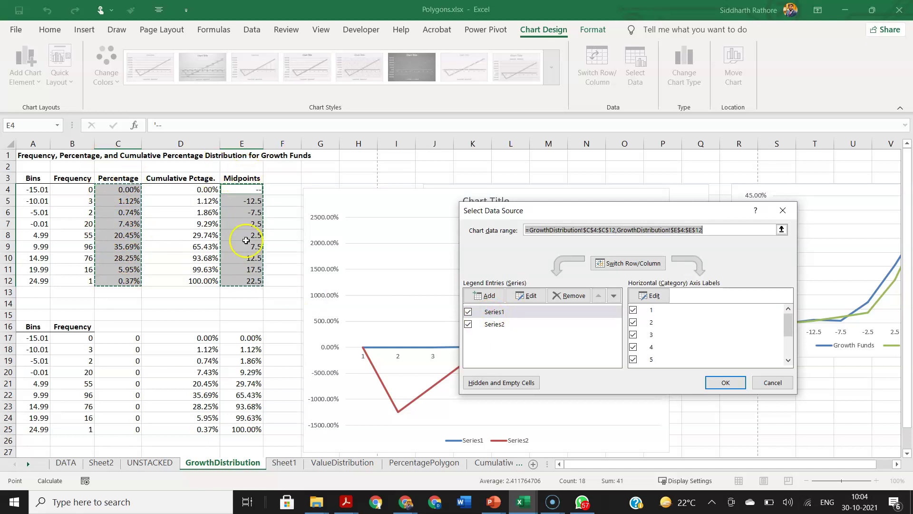
left_click(468, 324)
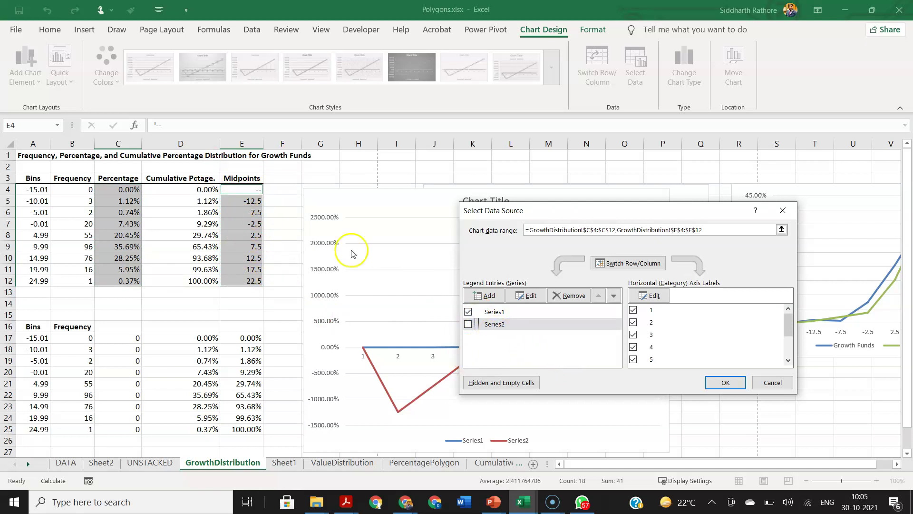
Rename the percentage series of the line chart as "Growth funds".
left_click(501, 312)
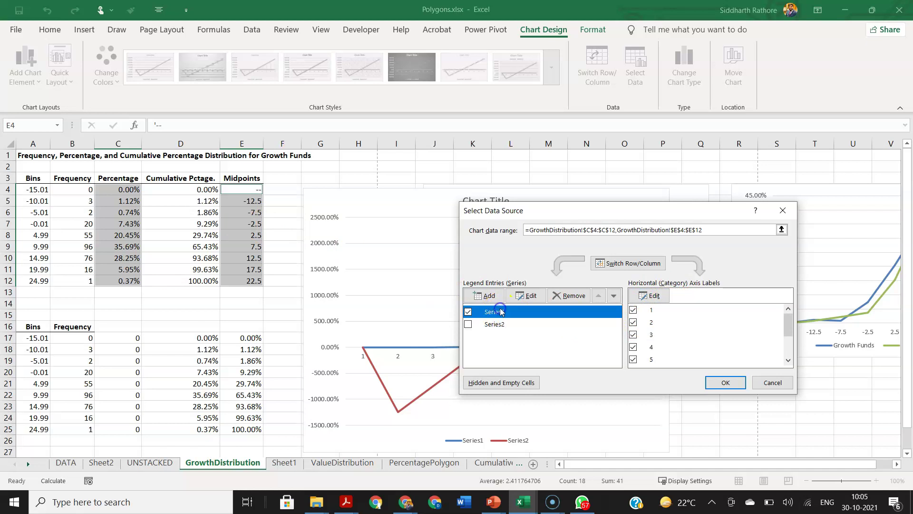
left_click(523, 296)
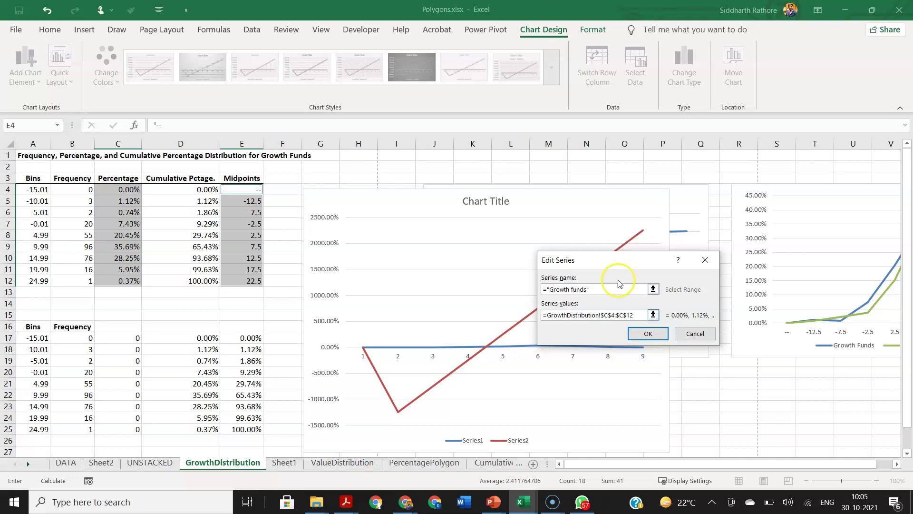
left_click(644, 334)
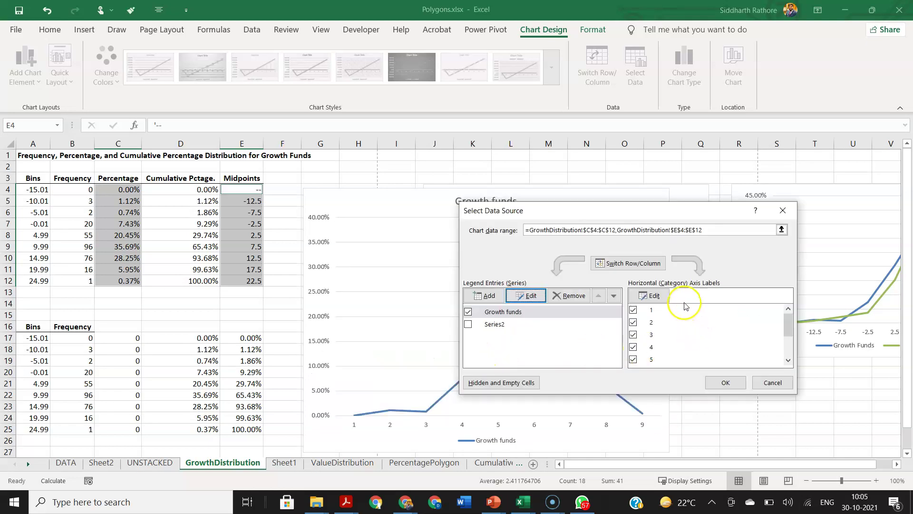
Set the line chart's horizontal axis labels to the midpoints in GrowthDistribution E4:E12 and apply the data source changes.
left_click(528, 295)
left_click(659, 299)
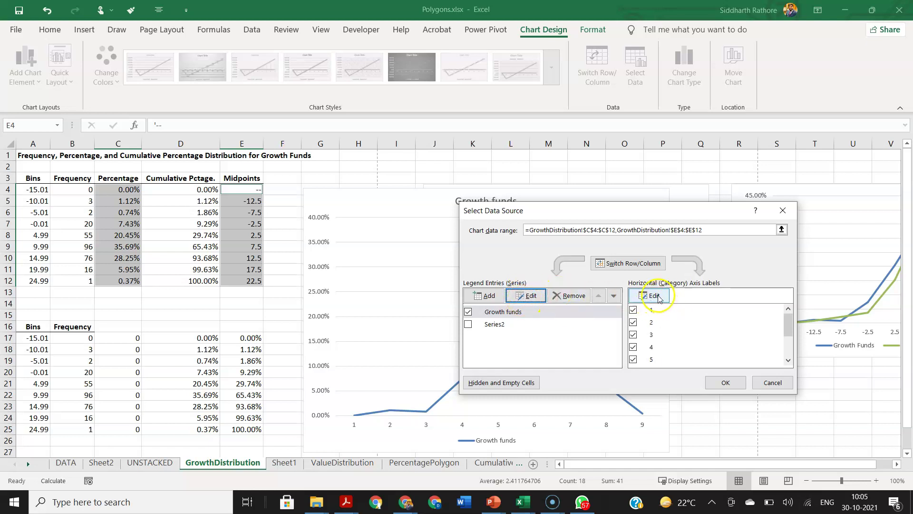
left_click(658, 297)
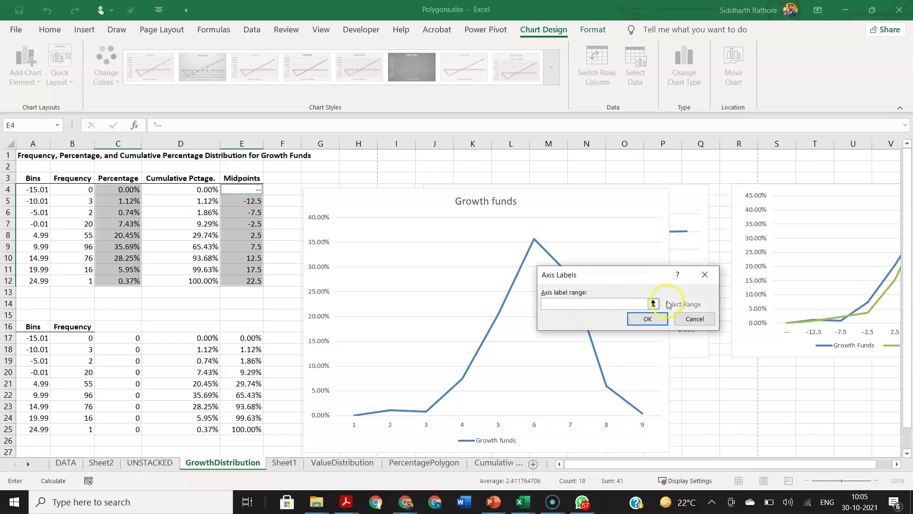
left_click_drag(241, 190, 237, 286)
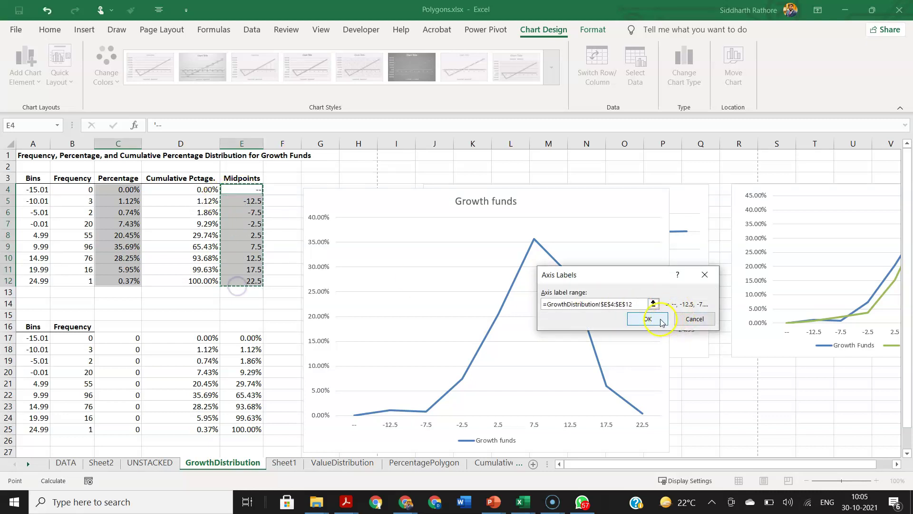
left_click(647, 319)
left_click(724, 381)
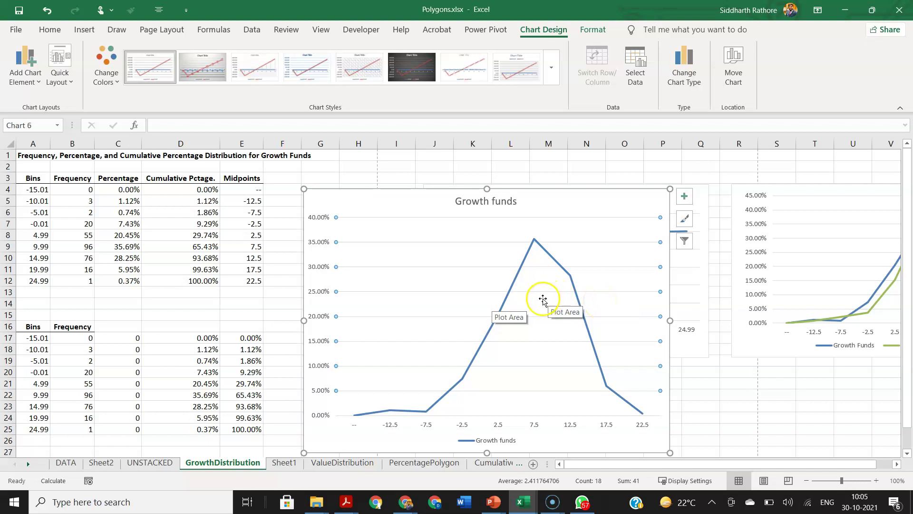
Delete the Growth funds line chart from the GrowthDistribution sheet.
scroll(528, 333, "down", 2)
scroll(523, 371, "up", 2)
left_click(466, 245)
left_click(377, 199)
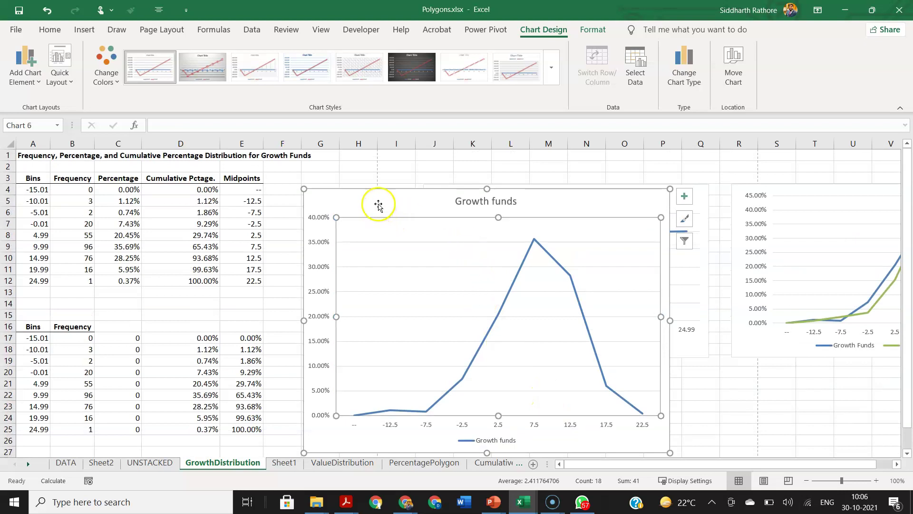
key("Delete")
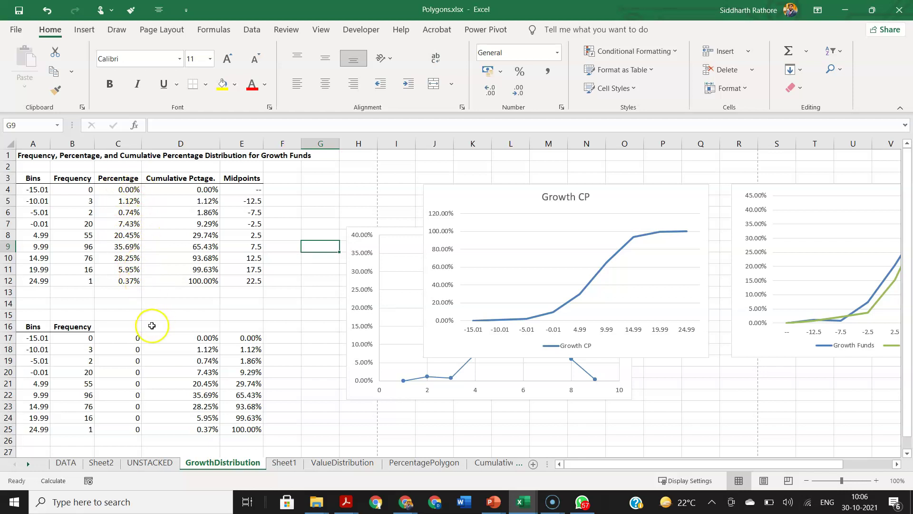
Insert a line chart plotting percentages C4:C12 and midpoints E4:E12 as two nine-point series, and enlarge it.
left_click(129, 187)
left_click_drag(129, 186, 117, 282)
left_click_drag(246, 187, 239, 281)
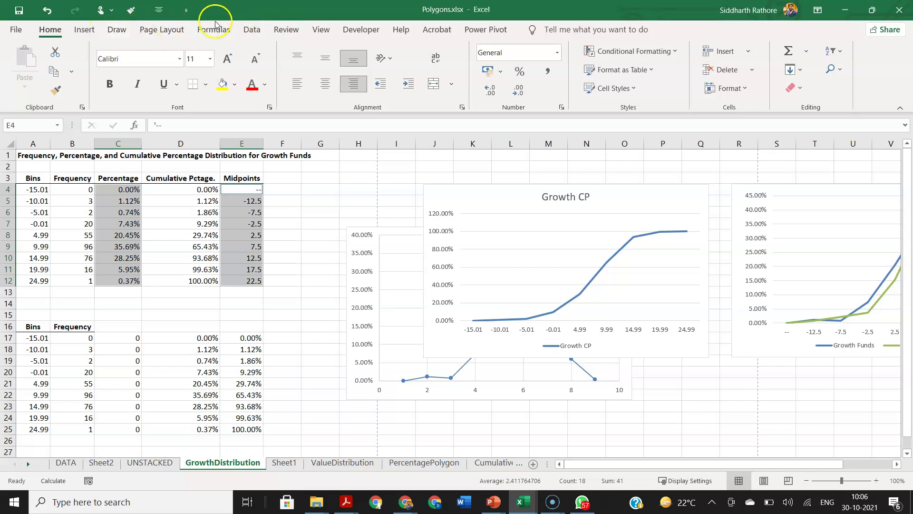
left_click(84, 29)
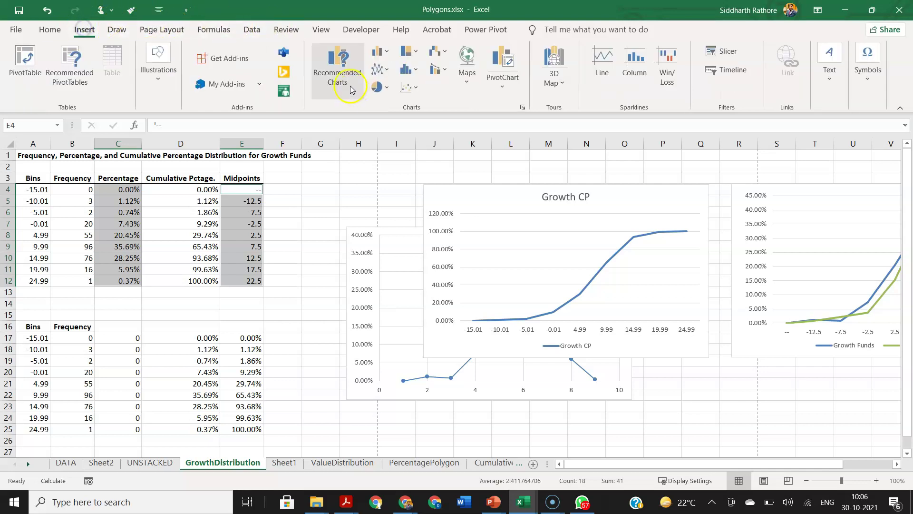
left_click(377, 70)
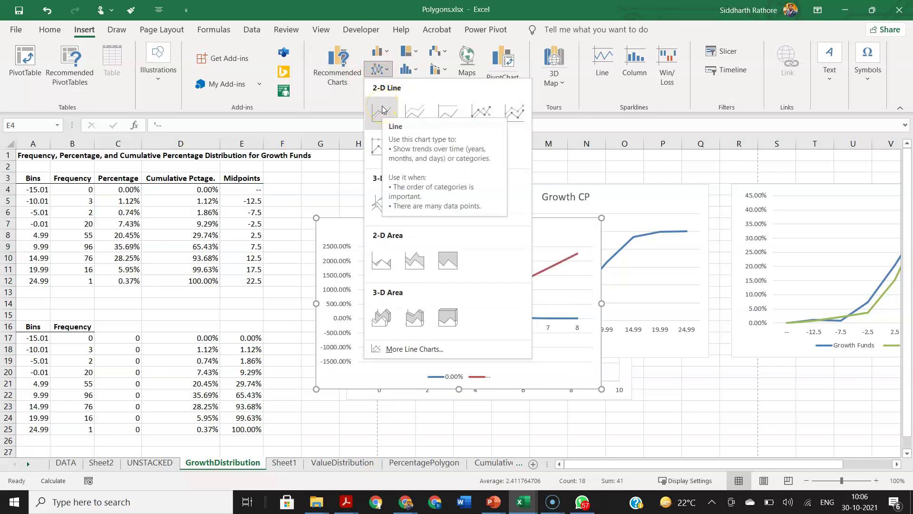
left_click(331, 62)
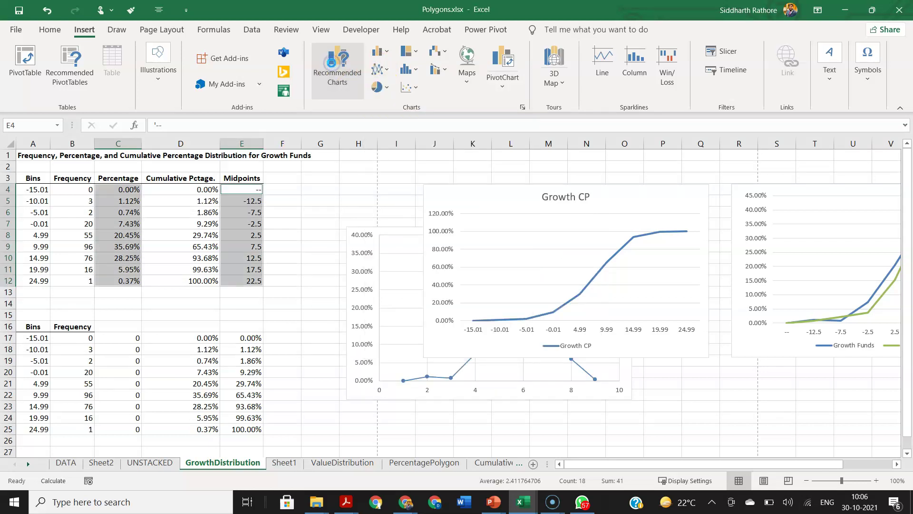
left_click(356, 93)
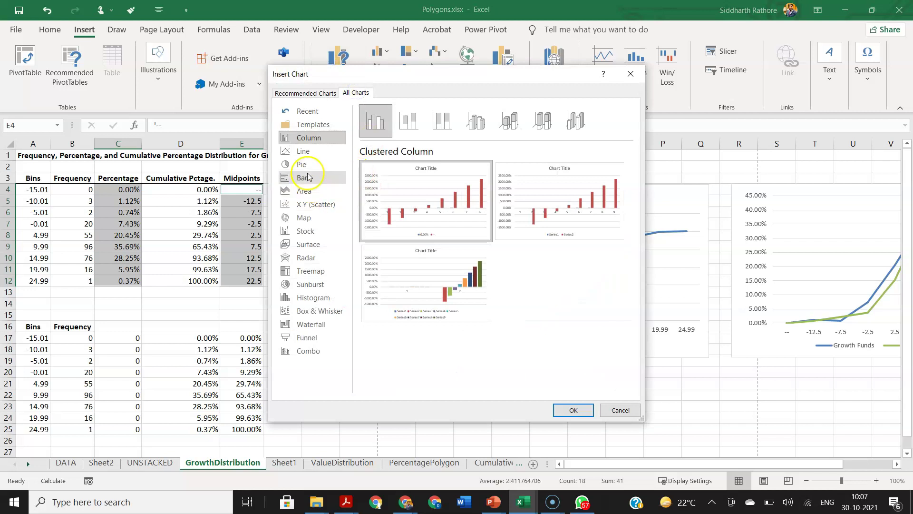
left_click(303, 151)
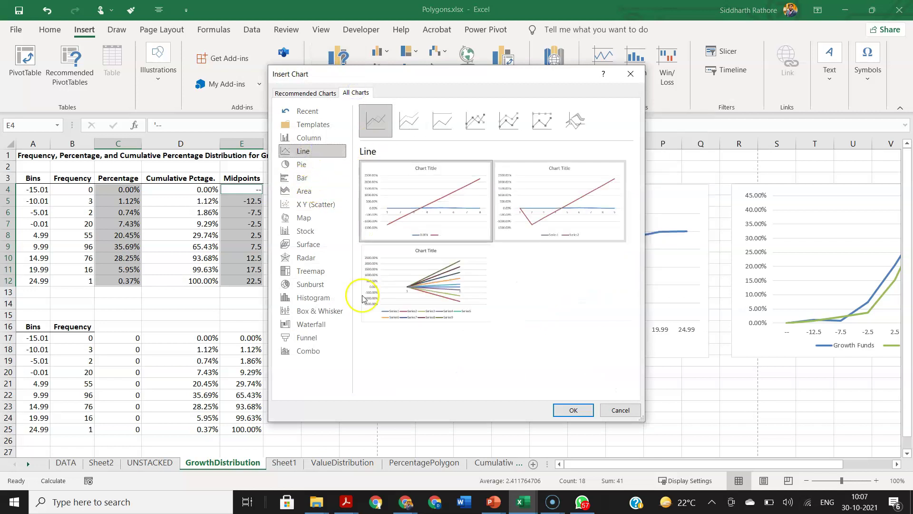
mouse_move(471, 199)
mouse_move(581, 209)
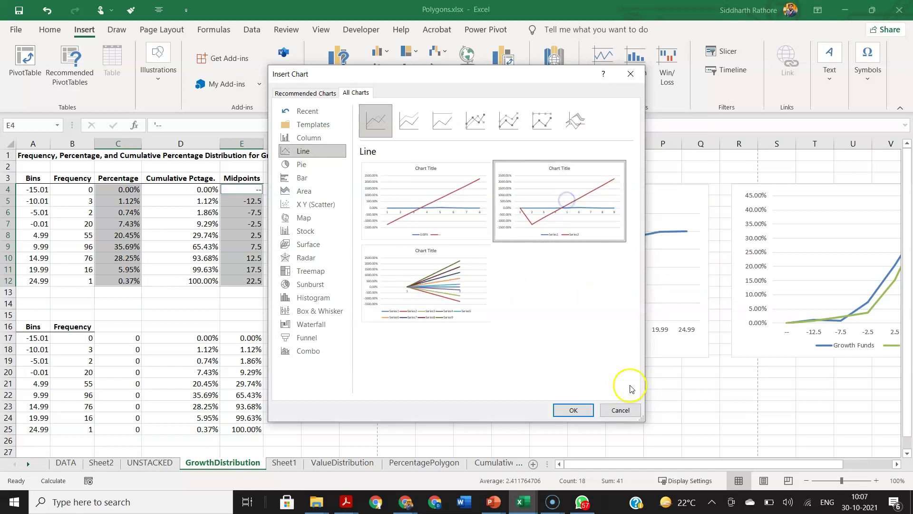
left_click(573, 410)
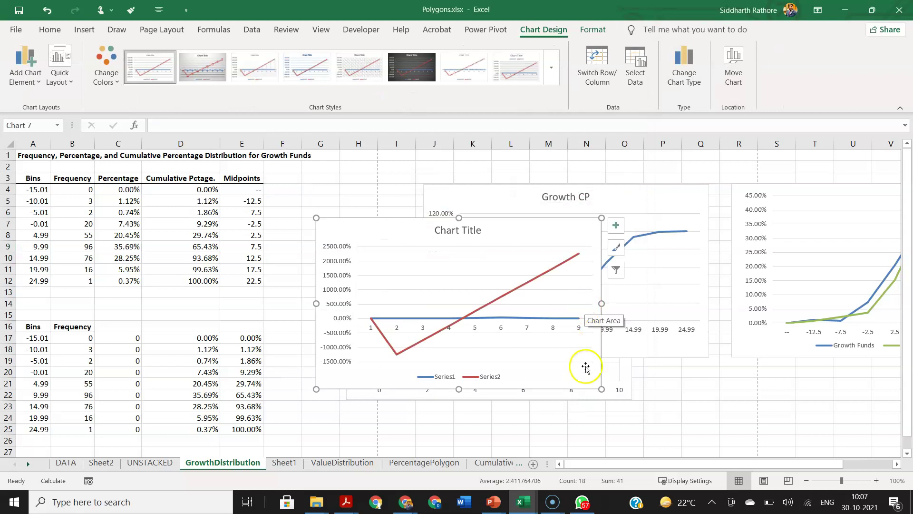
left_click_drag(602, 389, 646, 434)
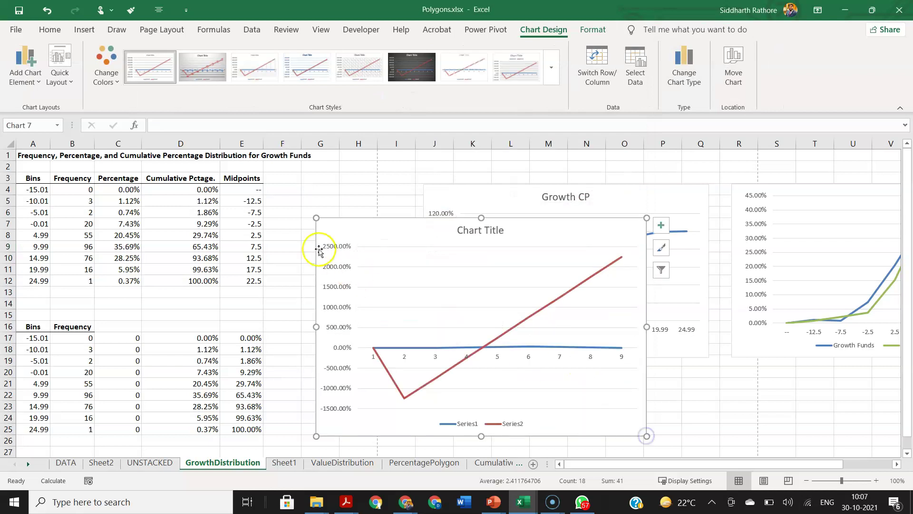
left_click_drag(310, 214, 304, 197)
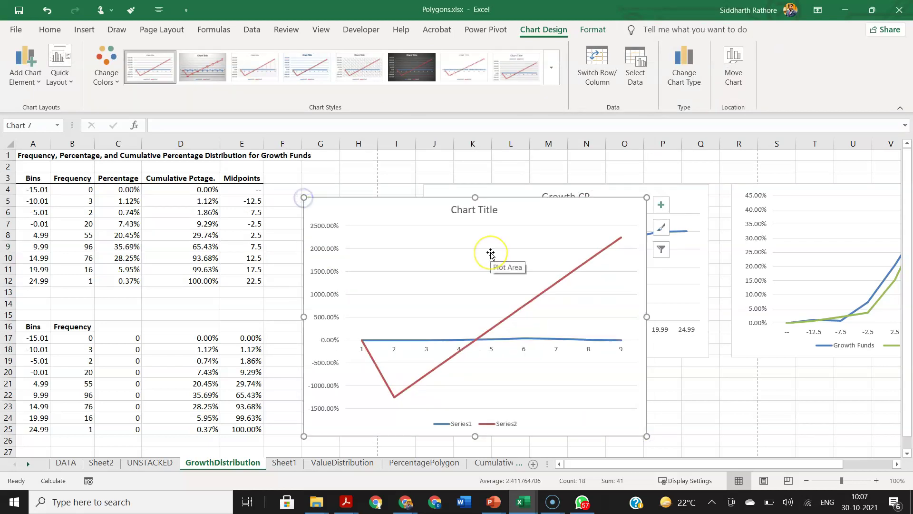
Exclude Series2, the midpoints, from the new line chart's plotted data series.
right_click(492, 276)
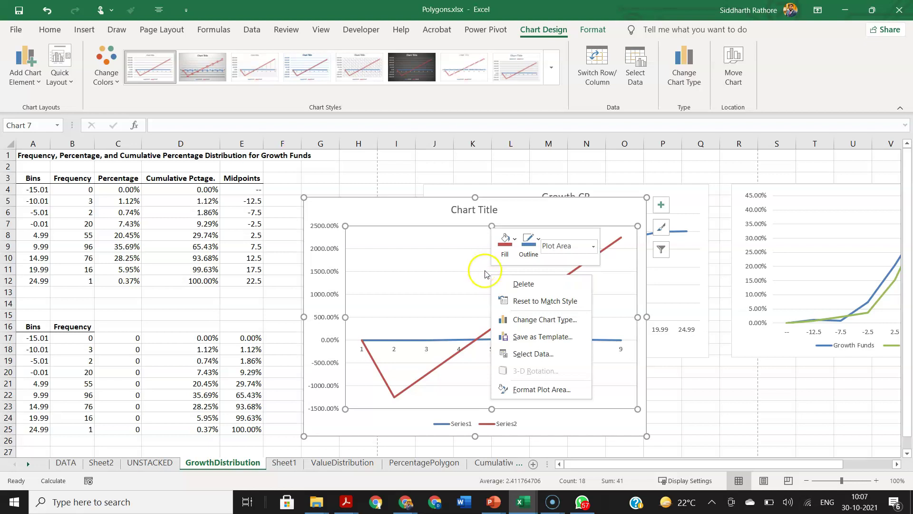
left_click(535, 354)
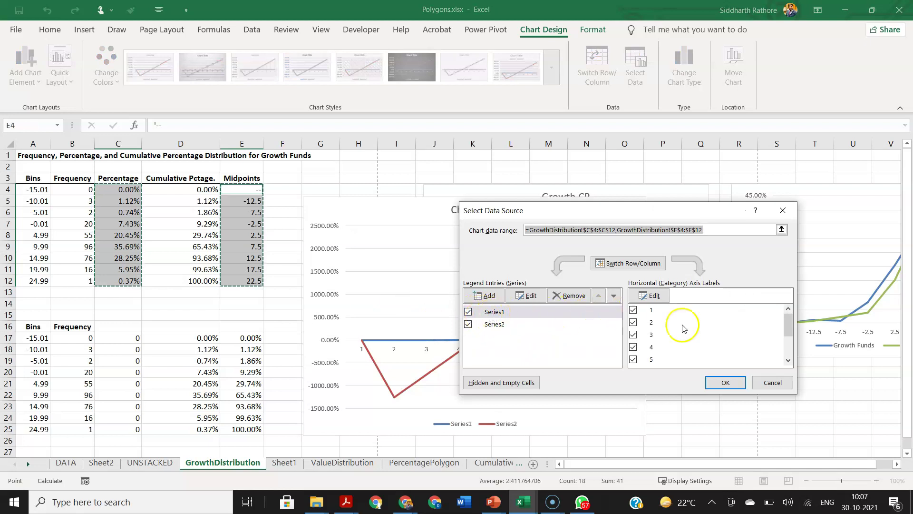
left_click(498, 328)
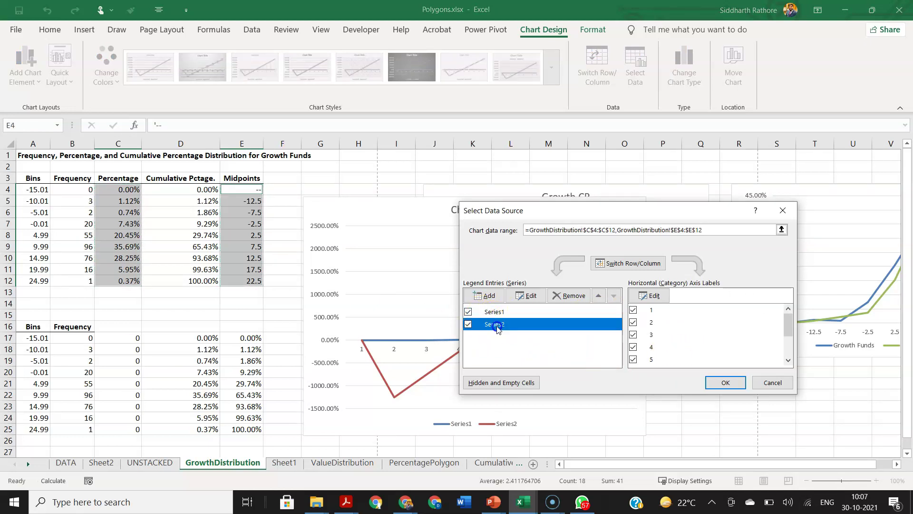
left_click(492, 313)
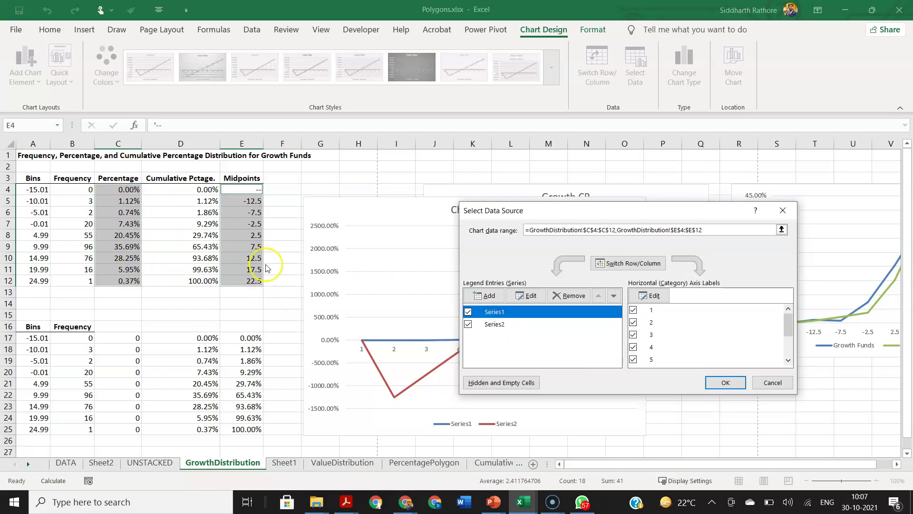
left_click(469, 325)
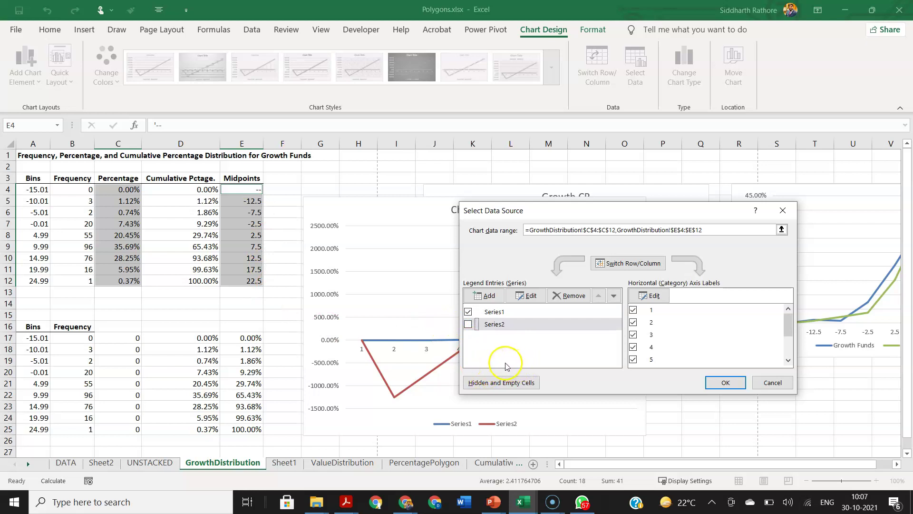
Rename Series1, the percentage series, as "growth funds".
left_click(505, 313)
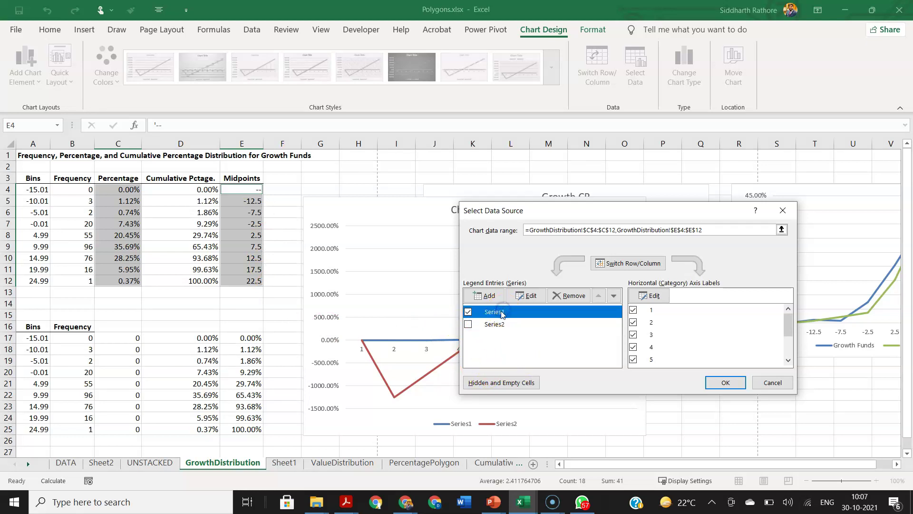
left_click(517, 304)
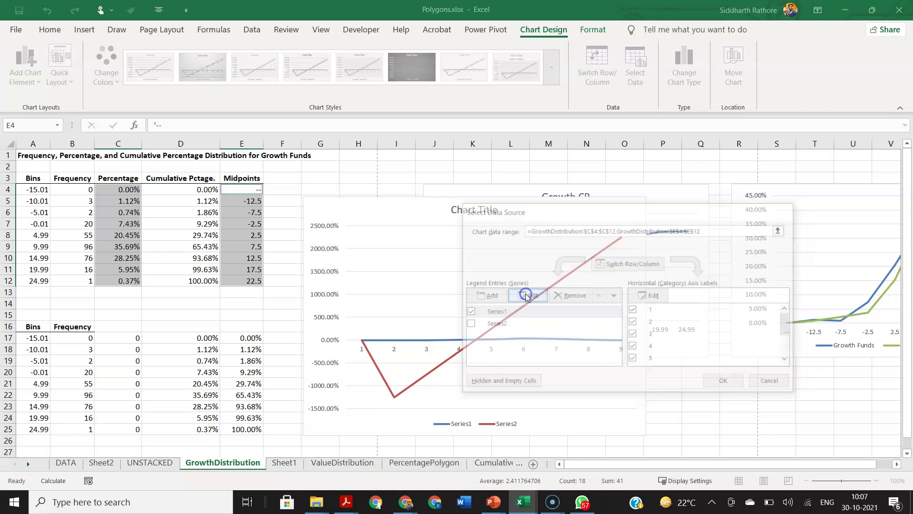
left_click(557, 288)
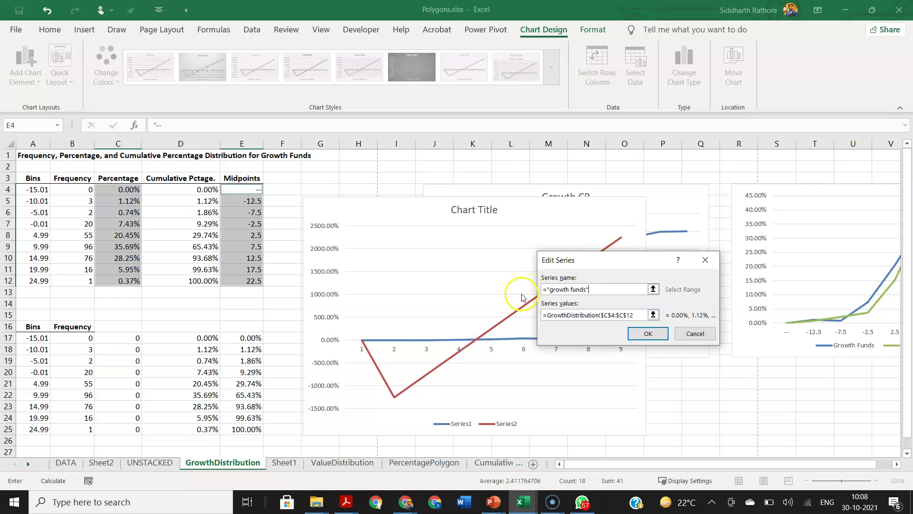
left_click(633, 337)
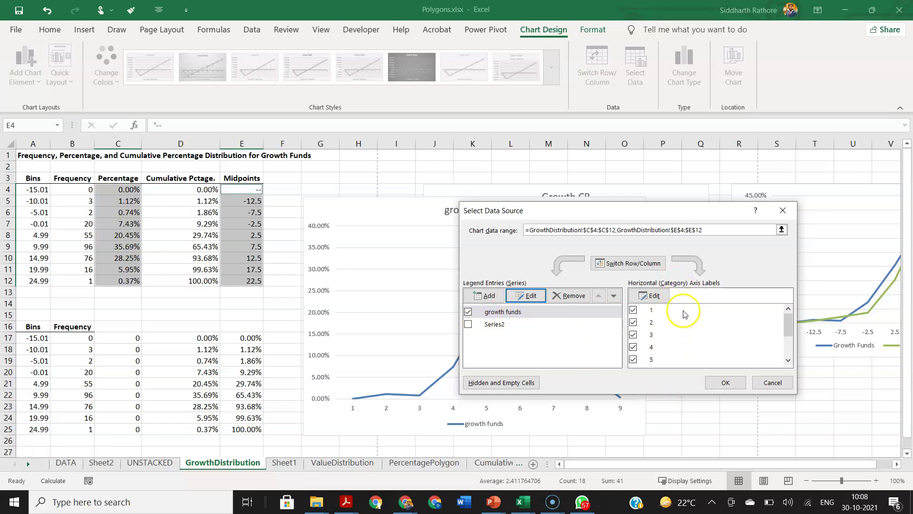
Add a series named "value funds" to the chart, with values from C4:C12 on the ValueDistribution sheet.
left_click_drag(576, 212, 452, 103)
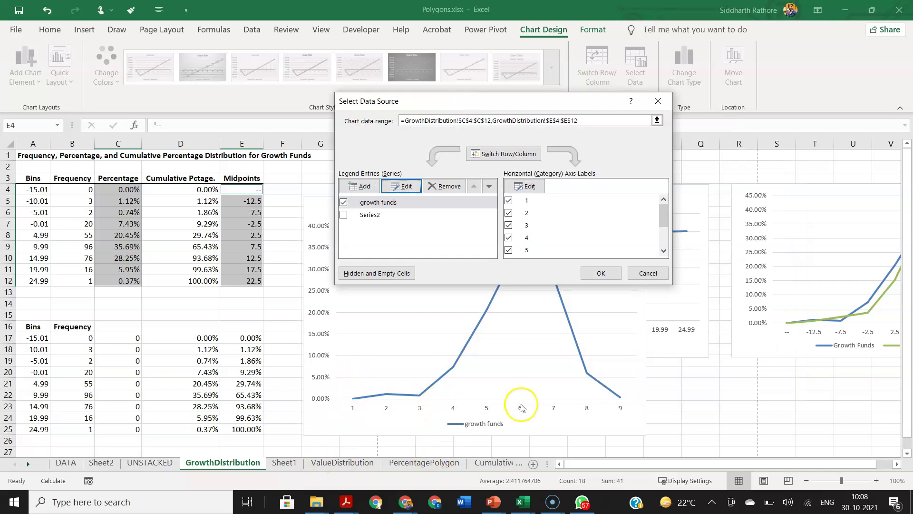
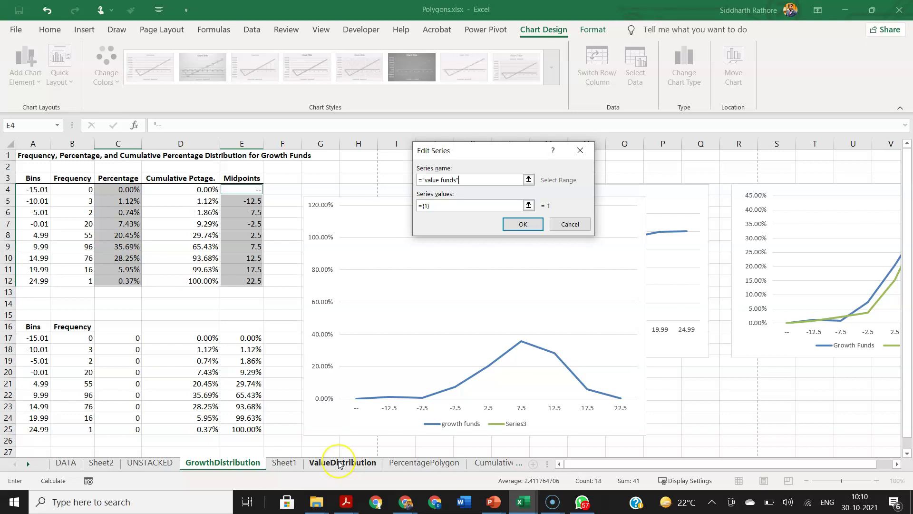
left_click(494, 202)
left_click(342, 463)
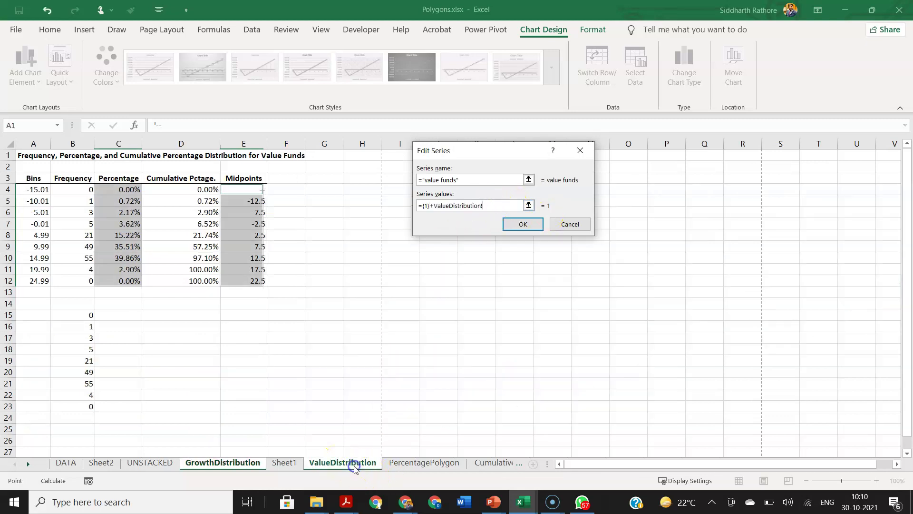
left_click(428, 206)
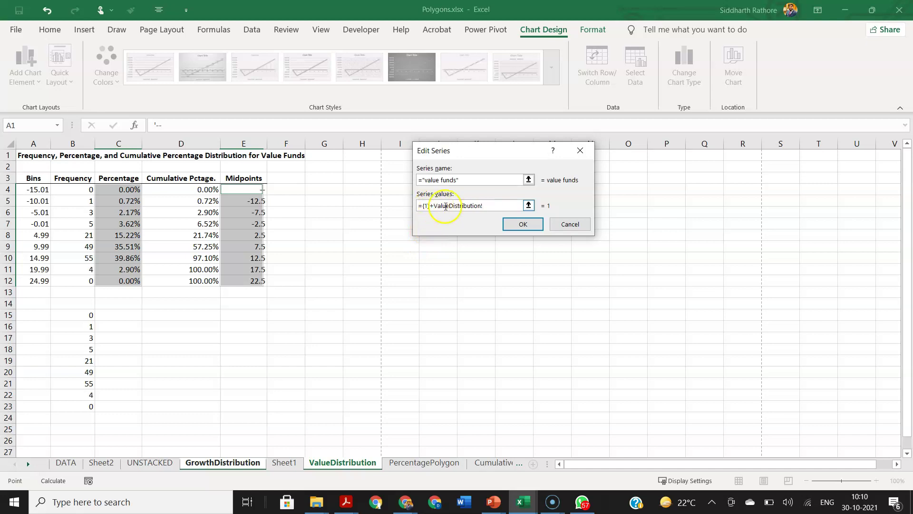
left_click(529, 205)
key("ctrl+a")
key("BackSpace")
left_click(350, 463)
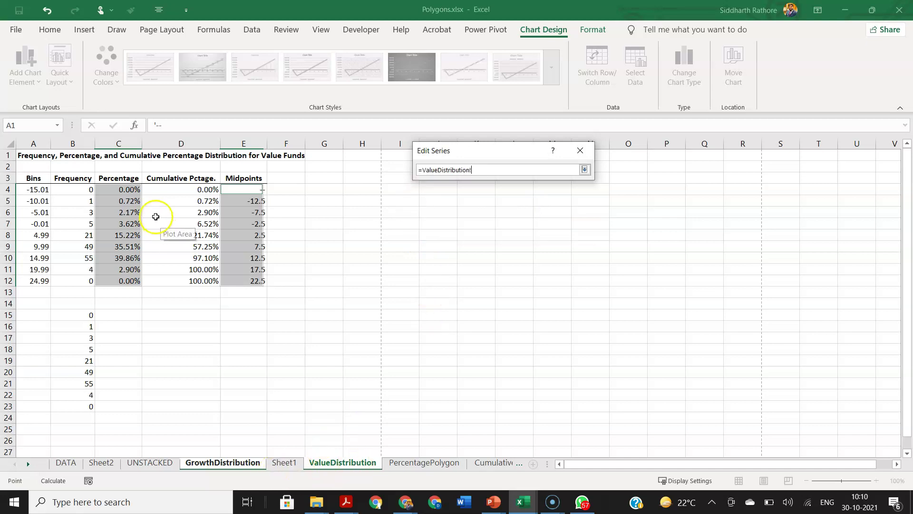
left_click_drag(132, 188, 138, 281)
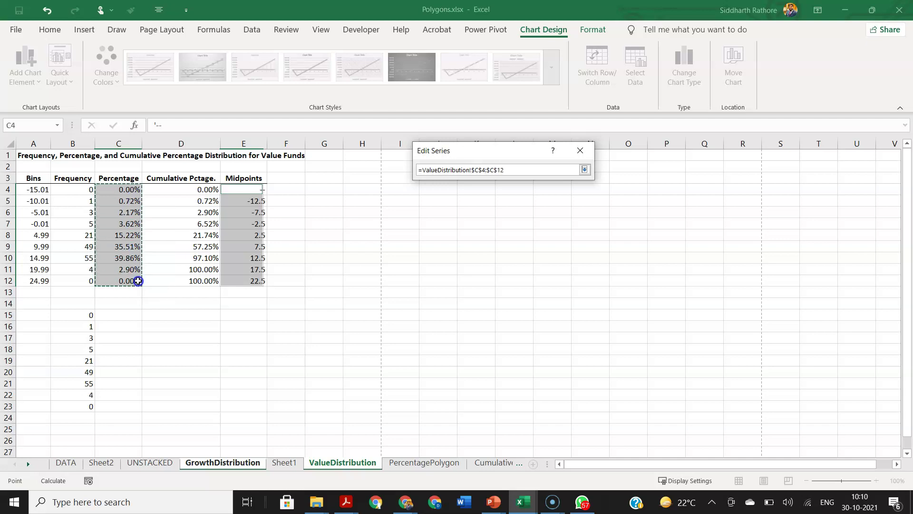
left_click(585, 171)
left_click(517, 226)
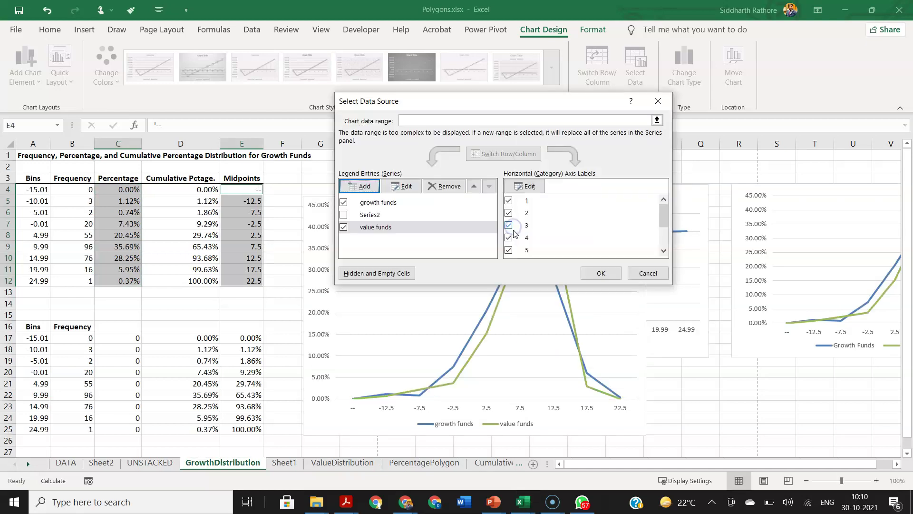
Set the horizontal axis labels for the value funds series to the midpoints in E4:E12 and apply the data source.
left_click(509, 251)
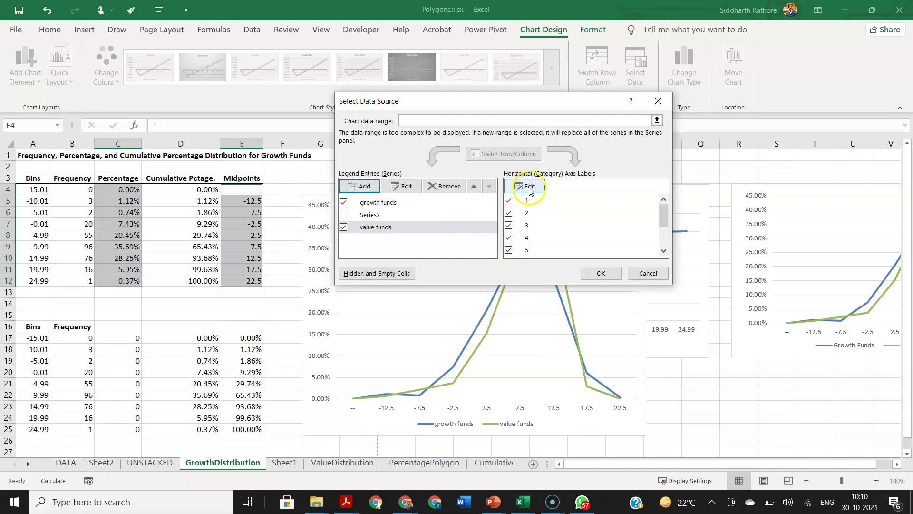
left_click(405, 229)
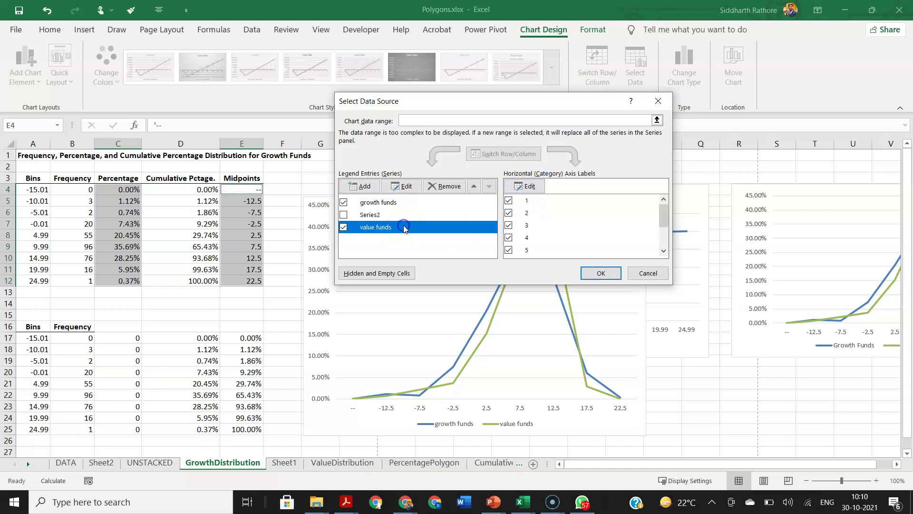
left_click(525, 186)
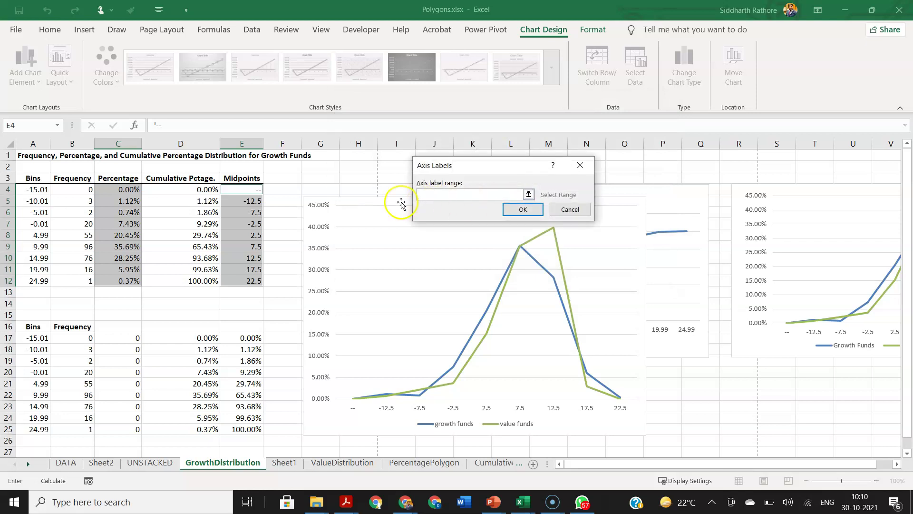
left_click_drag(254, 195, 249, 281)
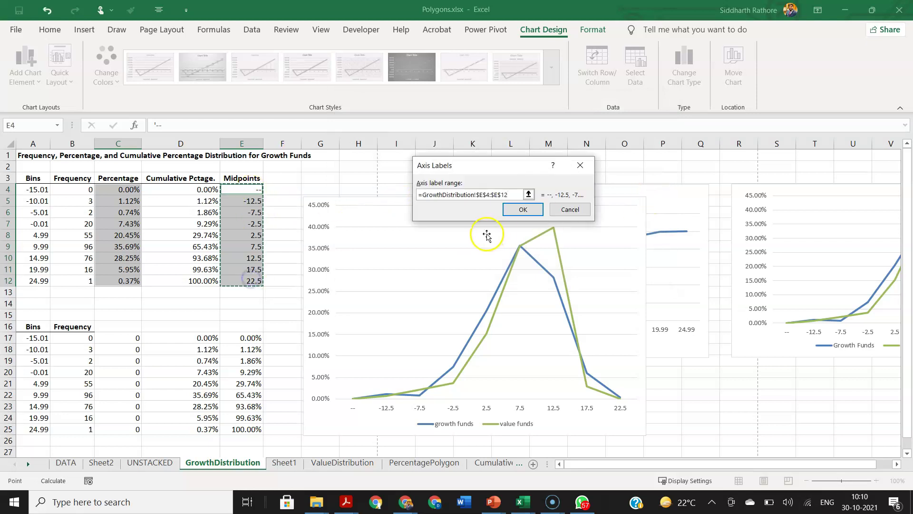
left_click(519, 211)
left_click(607, 276)
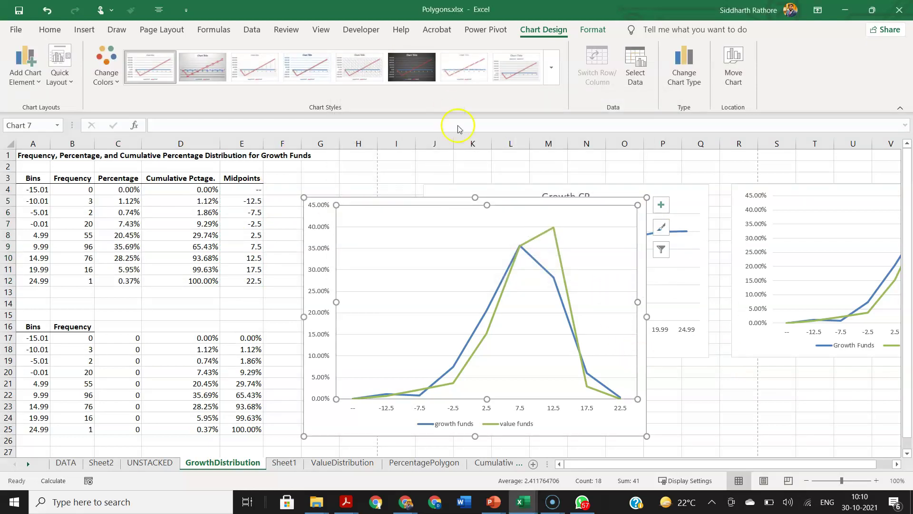
Enlarge the percentage polygon chart and compare it with Figure 2.11 in the statistics PDF open in Acrobat.
left_click_drag(304, 198, 278, 164)
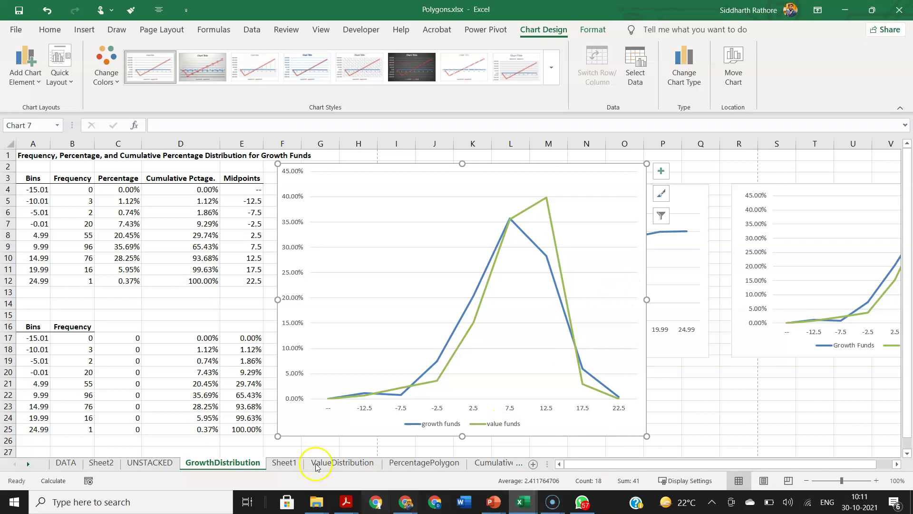
mouse_move(346, 499)
left_click(819, 455)
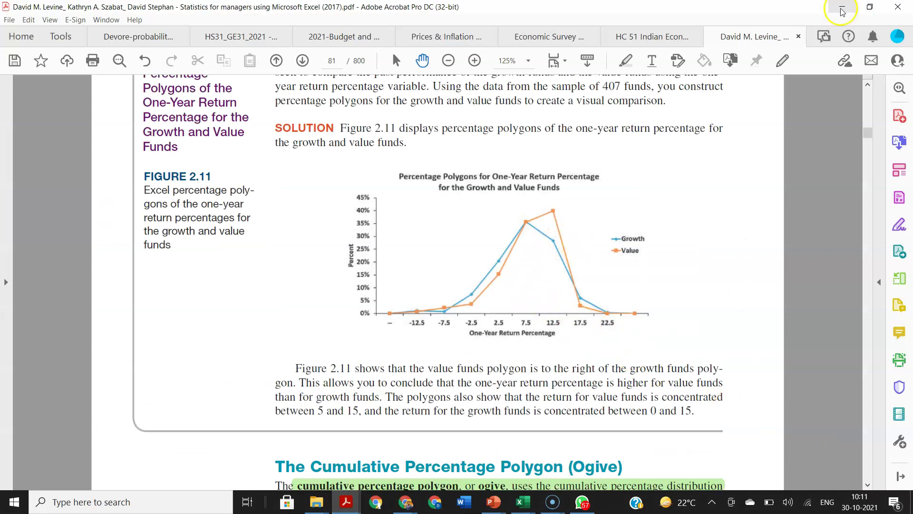
left_click(842, 10)
Recolor the value funds line gold and add axis titles to the percentage polygon chart.
left_click(480, 302)
left_click(482, 298)
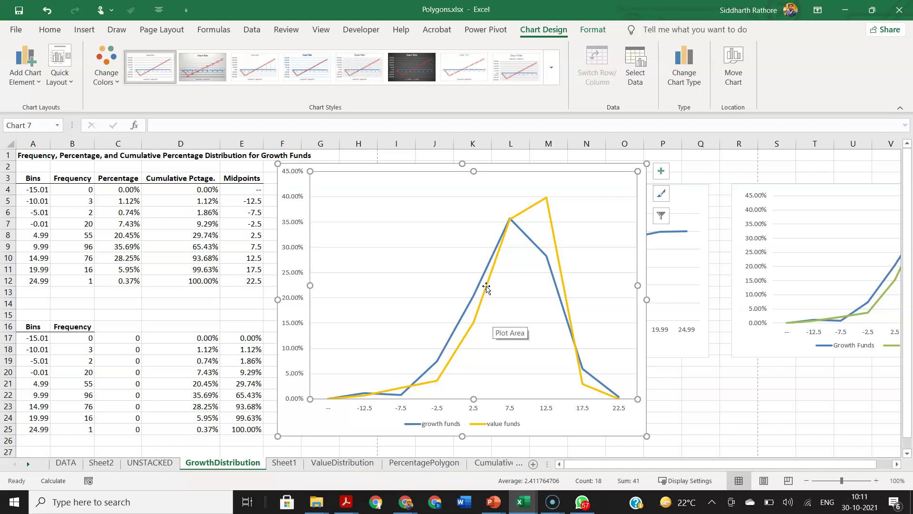
left_click(661, 170)
left_click(698, 203)
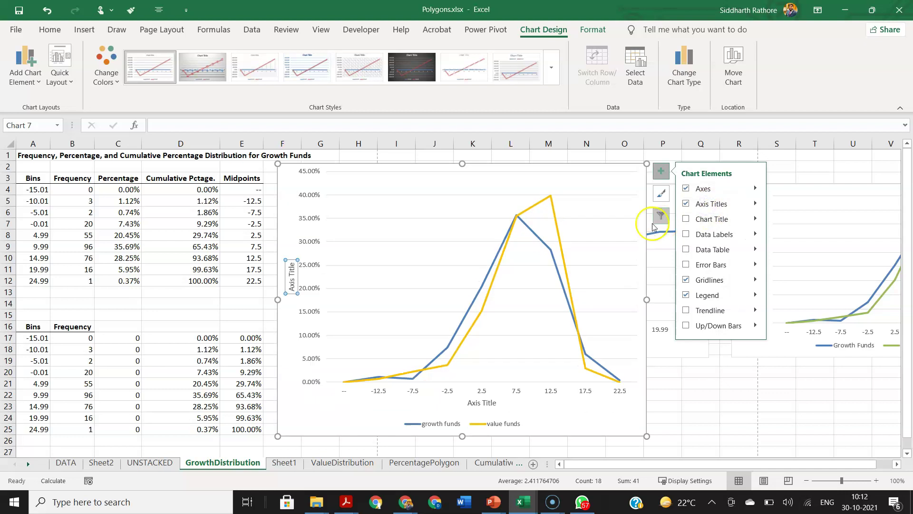
Try data labels on the percentage polygon chart, remove them, and add a chart title.
left_click(719, 236)
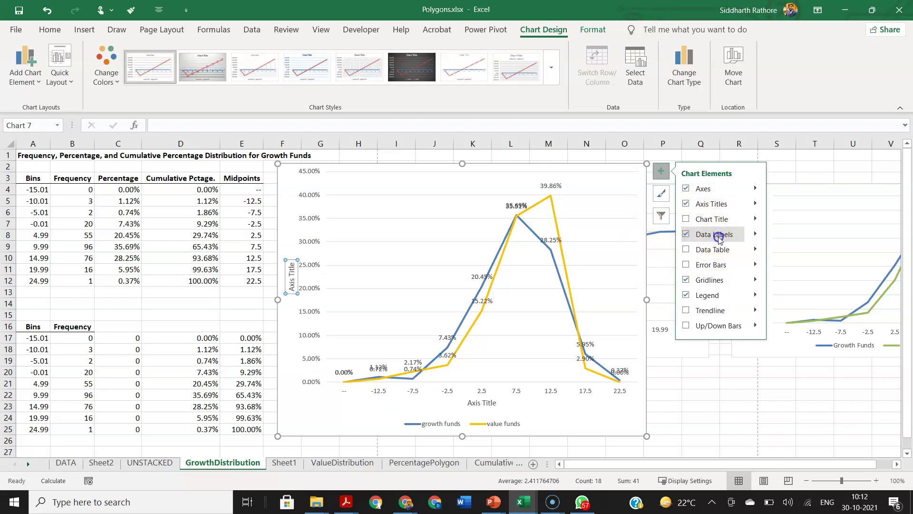
left_click(719, 240)
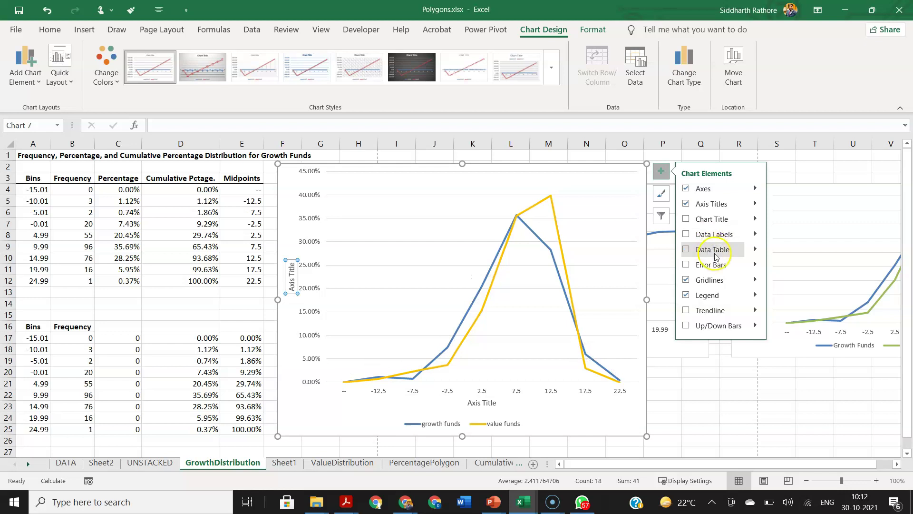
left_click(687, 217)
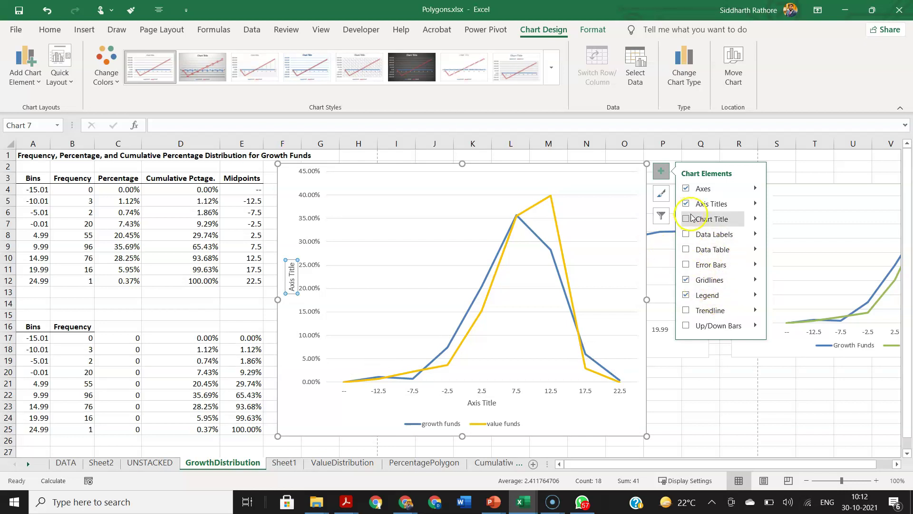
left_click(695, 218)
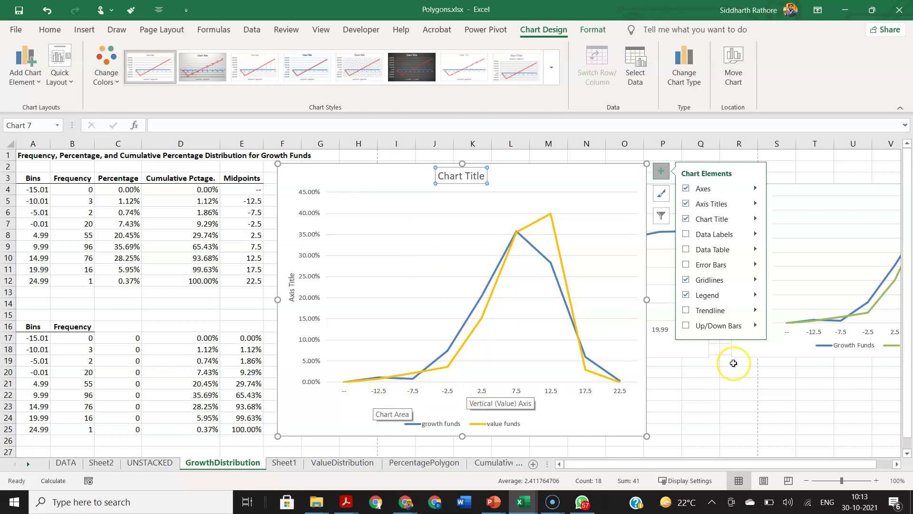
Shrink the percentage polygon chart and move it right, just below the earlier Growth Funds polygon chart.
left_click(320, 176)
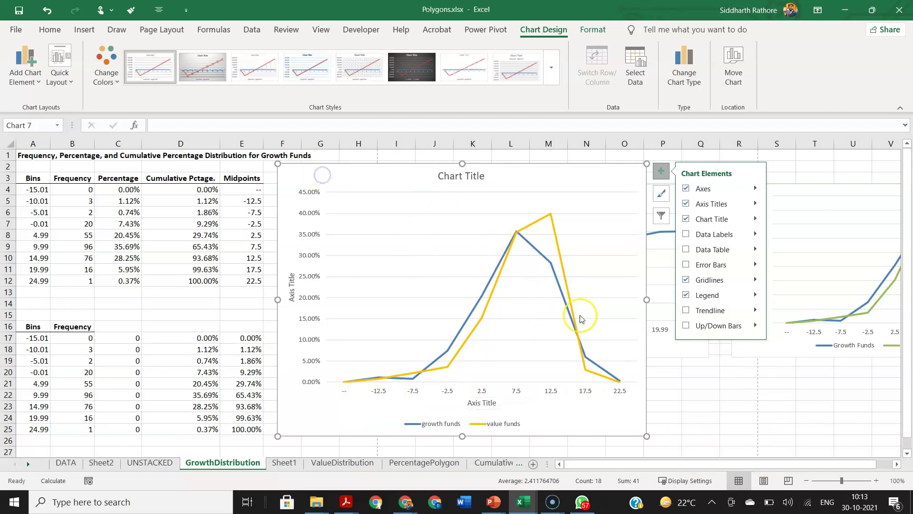
scroll(698, 338, "down", 9)
scroll(697, 338, "up", 9)
key("ctrl+z")
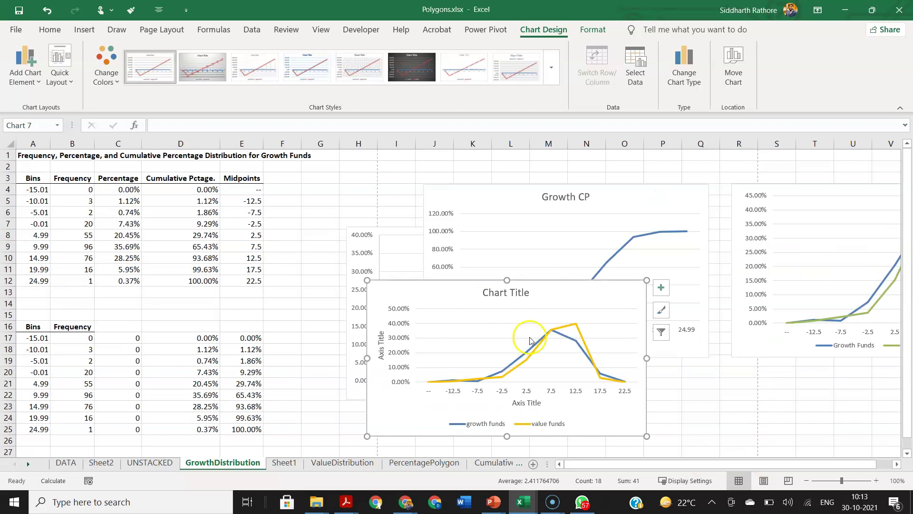
left_click_drag(428, 302, 715, 334)
Move the Growth CP chart up and left, closer to the growth distribution table.
left_click(534, 271)
left_click_drag(479, 204, 368, 189)
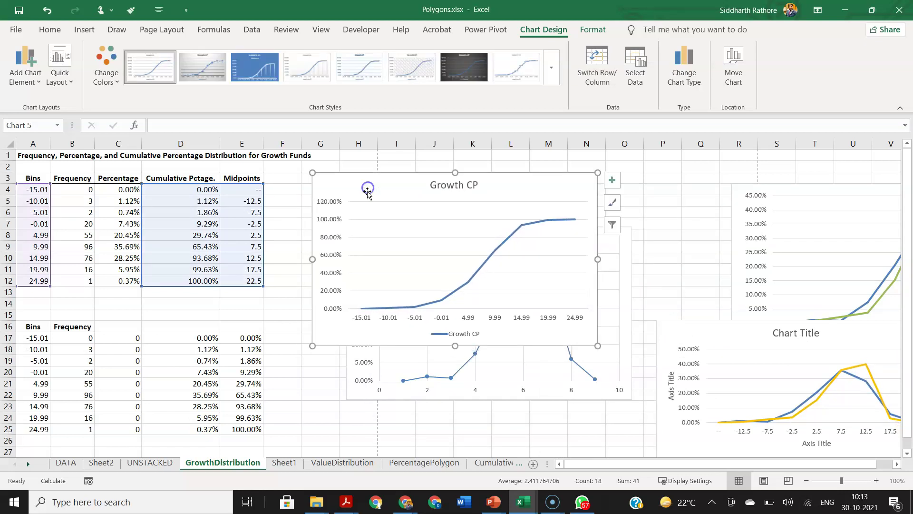
left_click(495, 421)
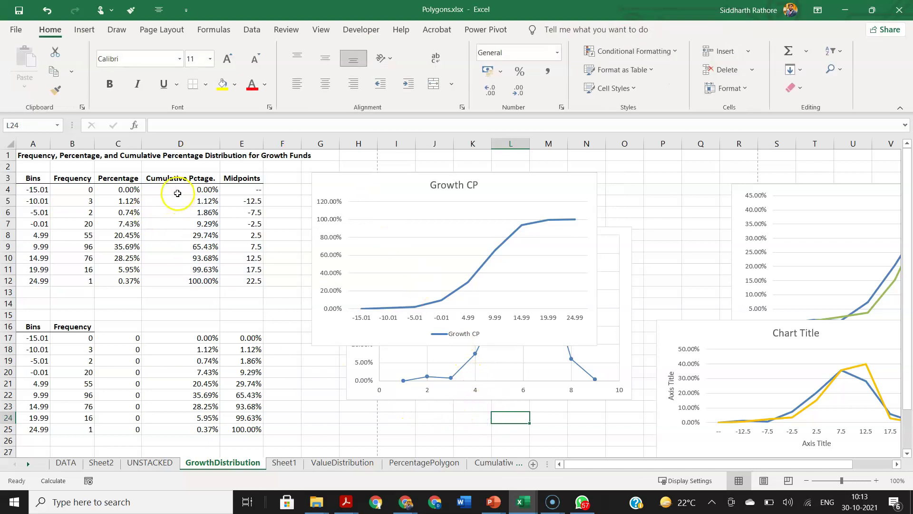
Insert a line chart of the cumulative percentages D4:D12 against the bins A4:A12, and enlarge it.
left_click_drag(174, 190, 195, 280)
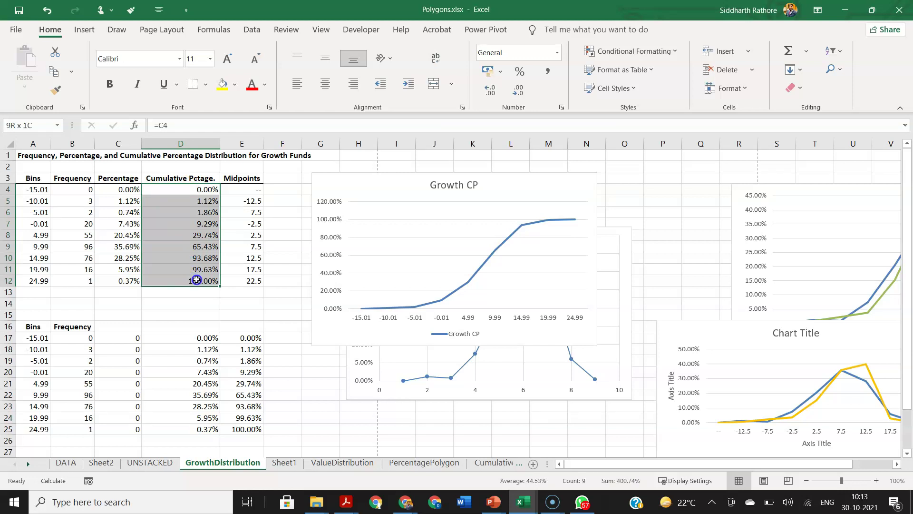
left_click(43, 190, "ctrl")
left_click_drag(44, 190, 41, 280)
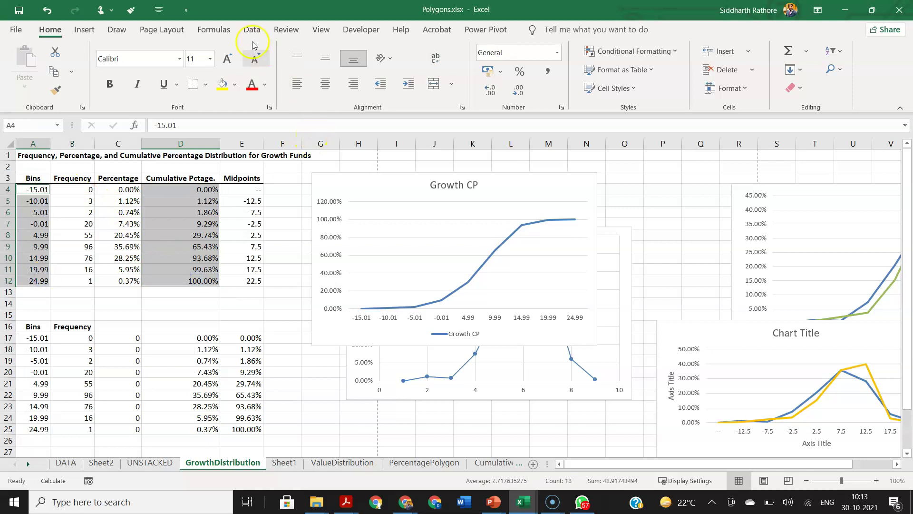
left_click(85, 30)
left_click(326, 71)
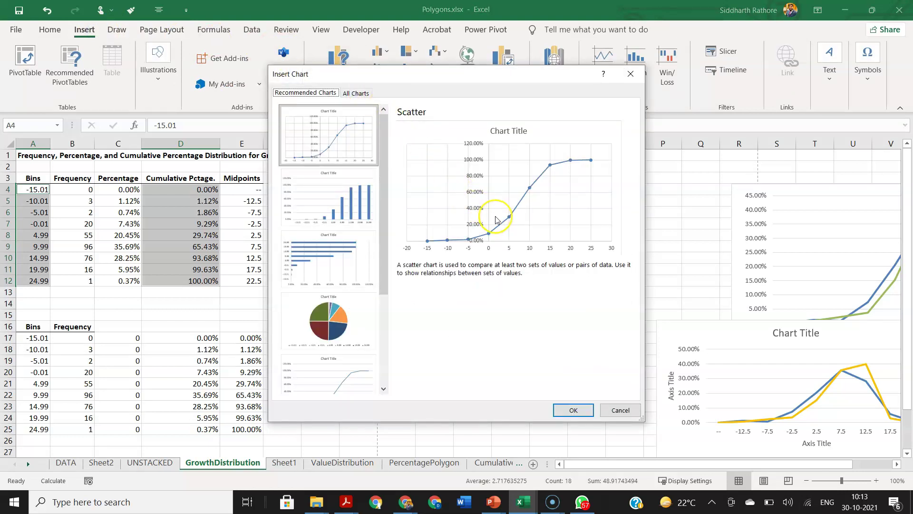
double_click(496, 220)
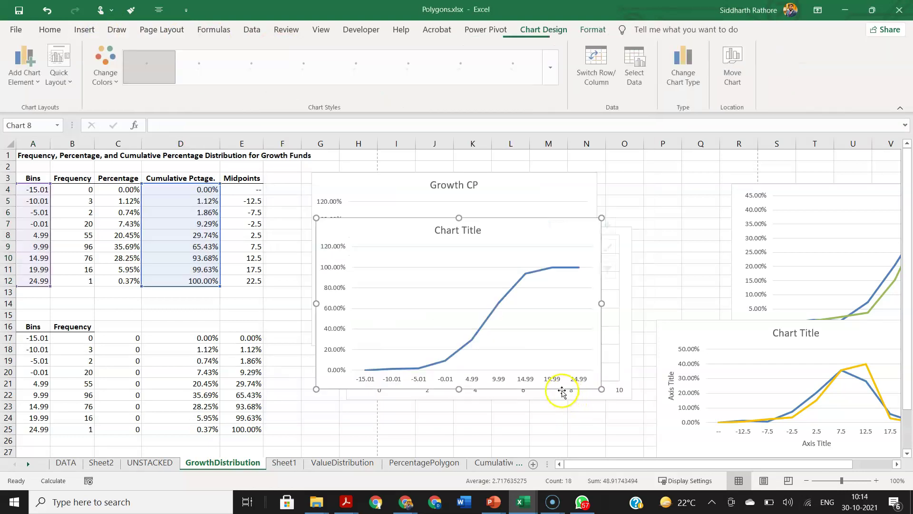
left_click_drag(601, 389, 642, 422)
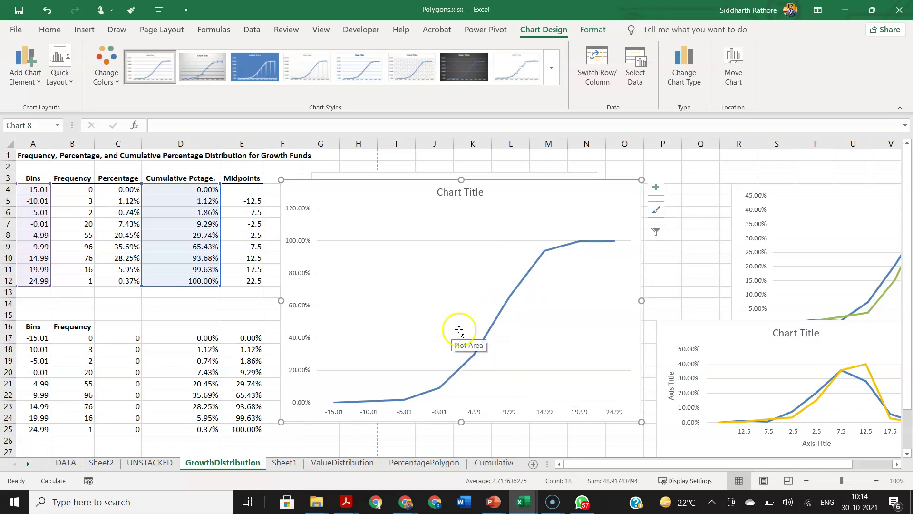
Rename Series1 of the new cumulative percentage chart as "growth CP" and shift the chart slightly up and right.
right_click(467, 290)
left_click(523, 369)
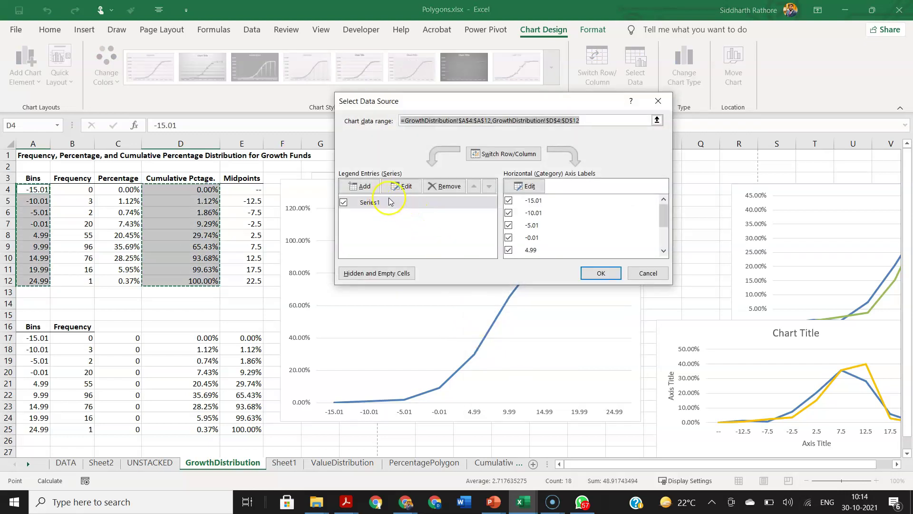
left_click(365, 187)
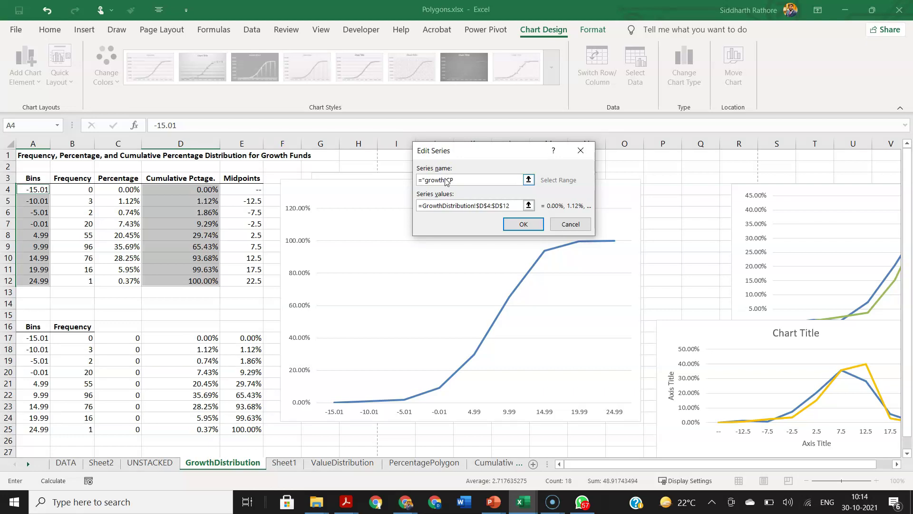
key("Return")
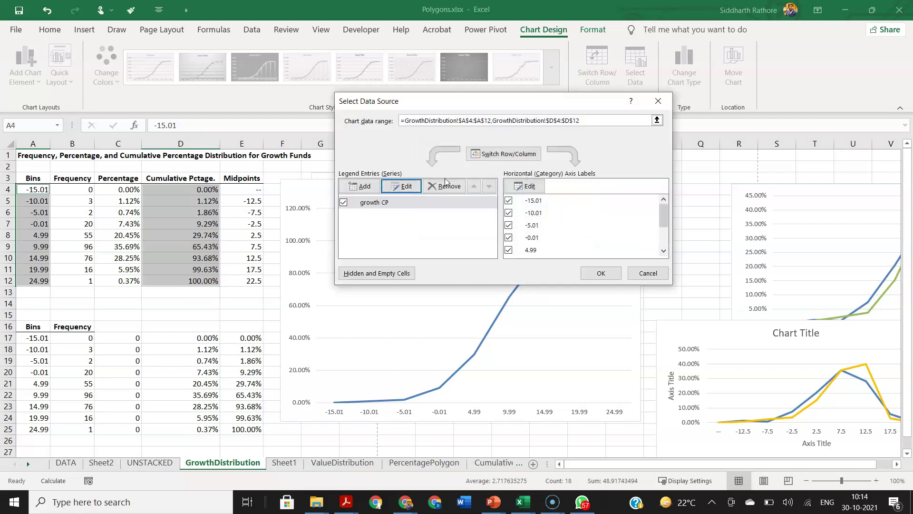
left_click(601, 273)
left_click(581, 301)
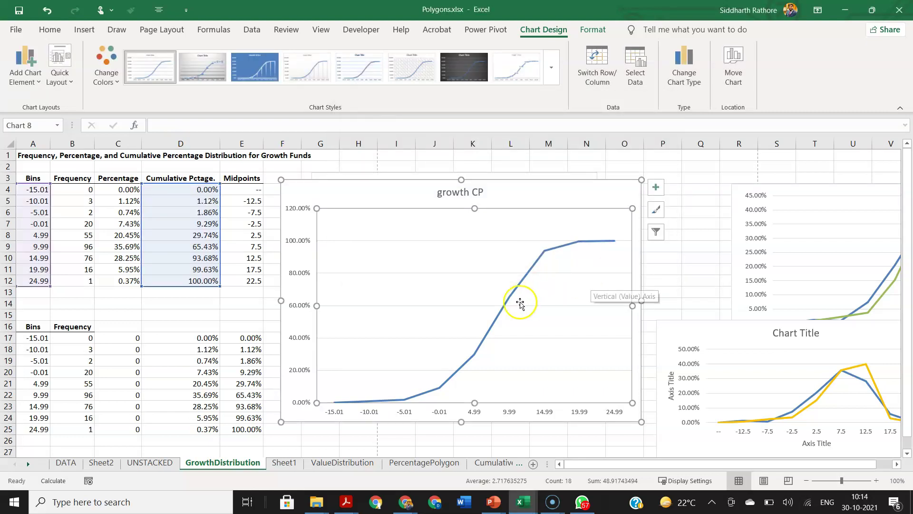
left_click_drag(348, 188, 360, 181)
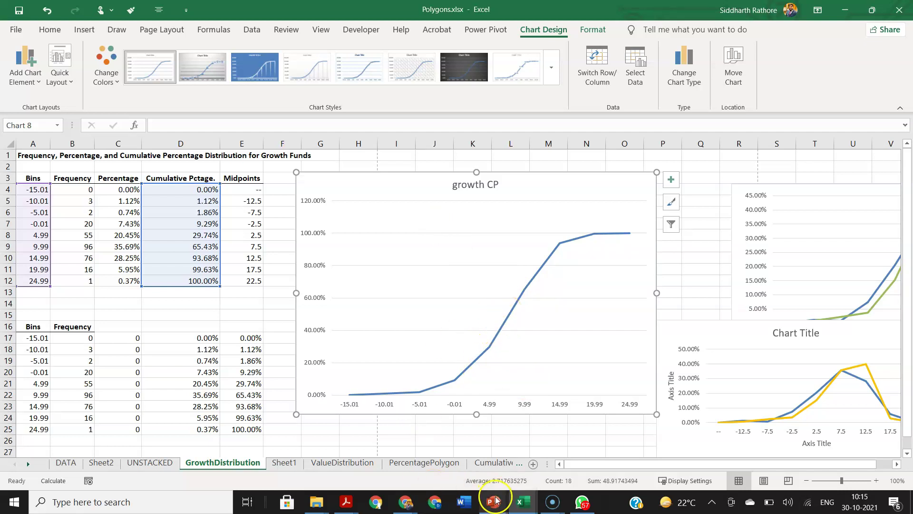
Consult the cumulative percentage polygon figures 2.12 and 2.13 in the statistics PDF, and return to the Excel workbook.
mouse_move(344, 509)
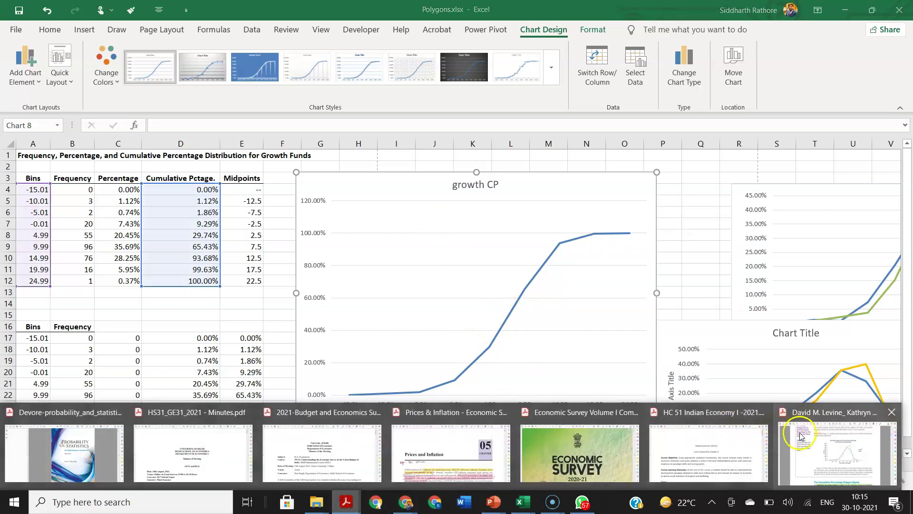
left_click(802, 432)
scroll(499, 363, "down", 6)
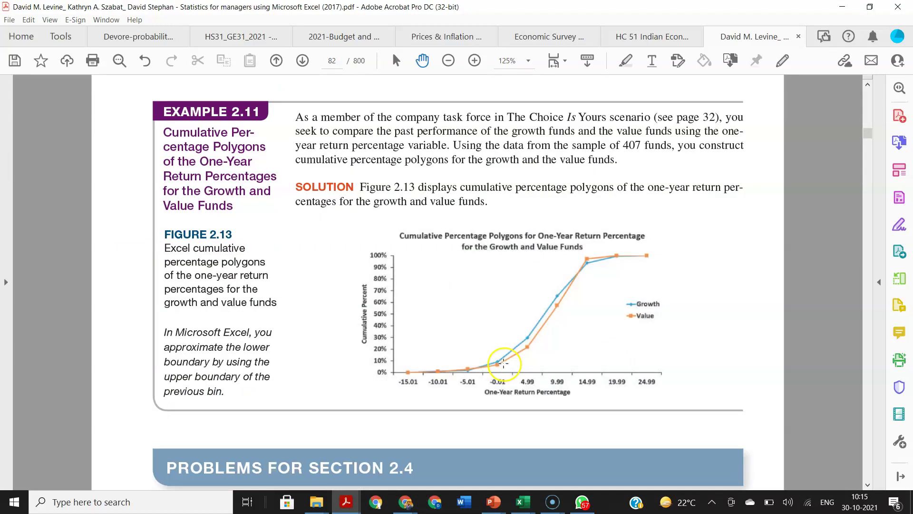
scroll(596, 335, "up", 7)
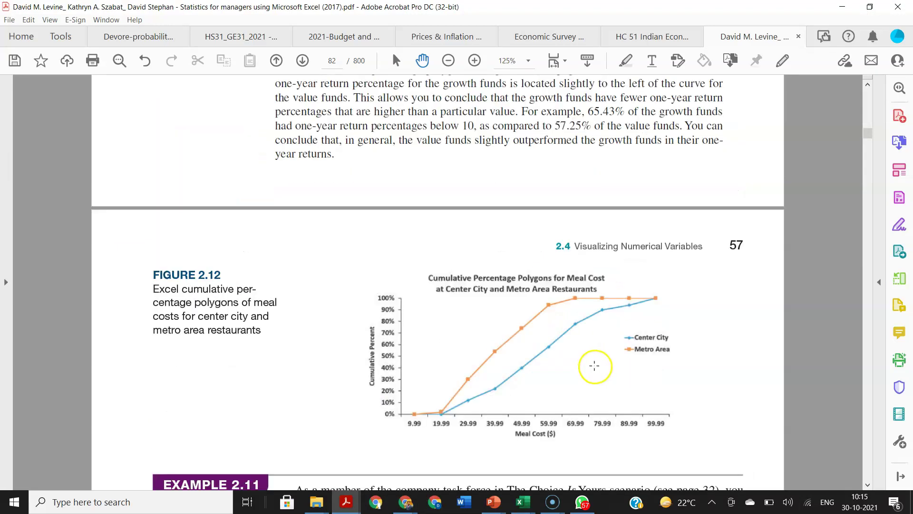
key("alt+Tab")
Try to change the maximum bound of the growth CP chart's vertical axis.
right_click(560, 242)
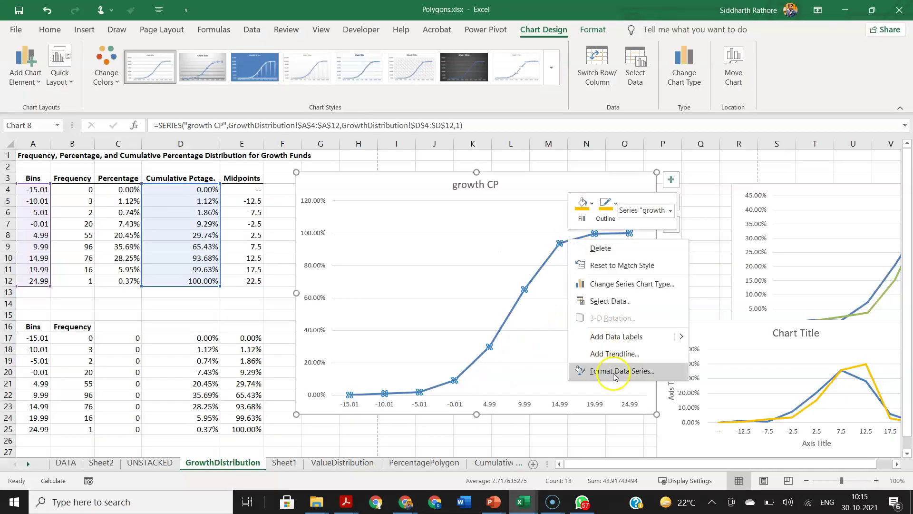
left_click_drag(840, 265, 811, 270)
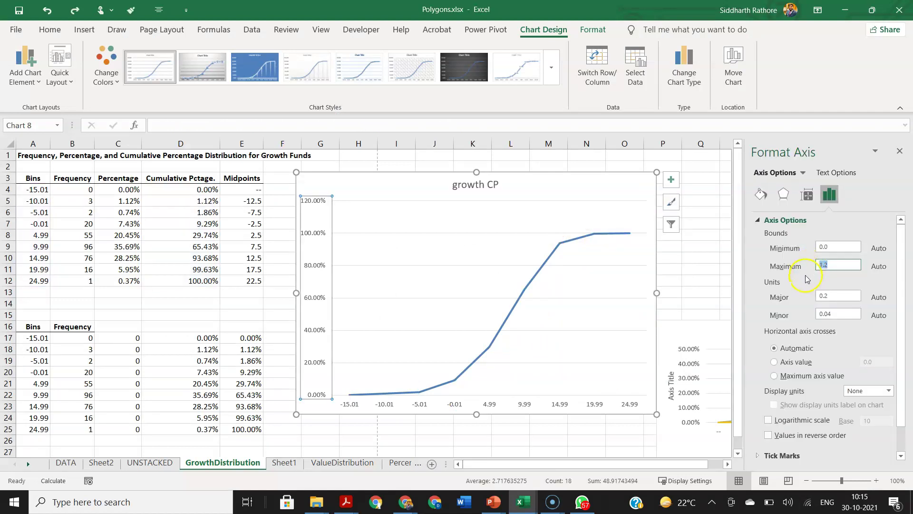
left_click(446, 266)
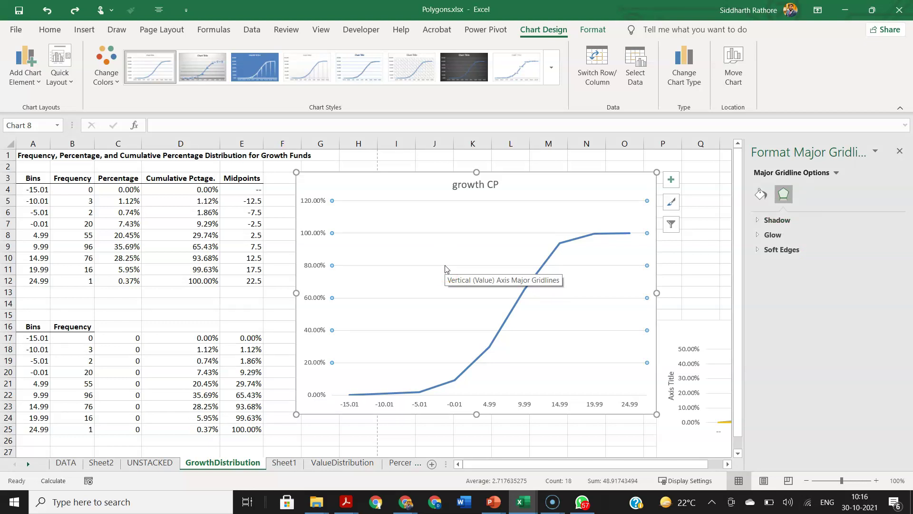
Add a second series named "value CP" to the growth CP chart, using the cumulative percentages in ValueDistribution D4:D12.
left_click(460, 259)
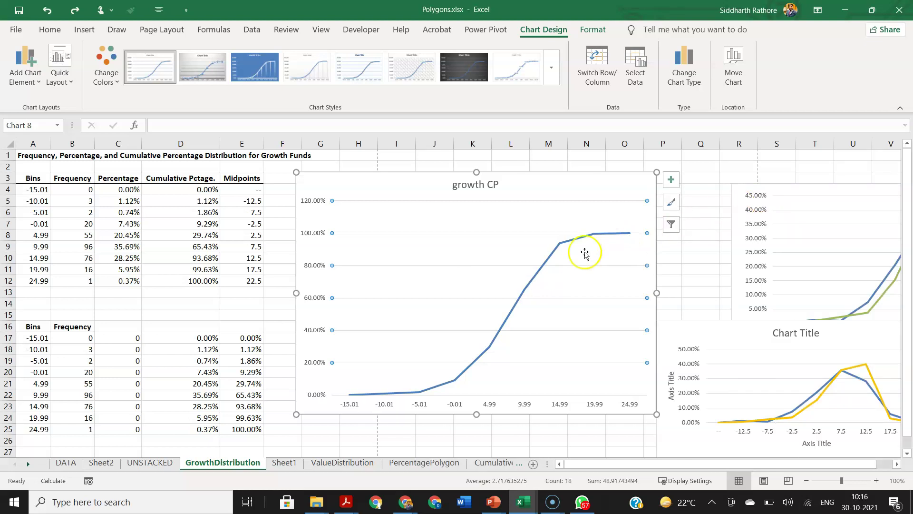
right_click(464, 251)
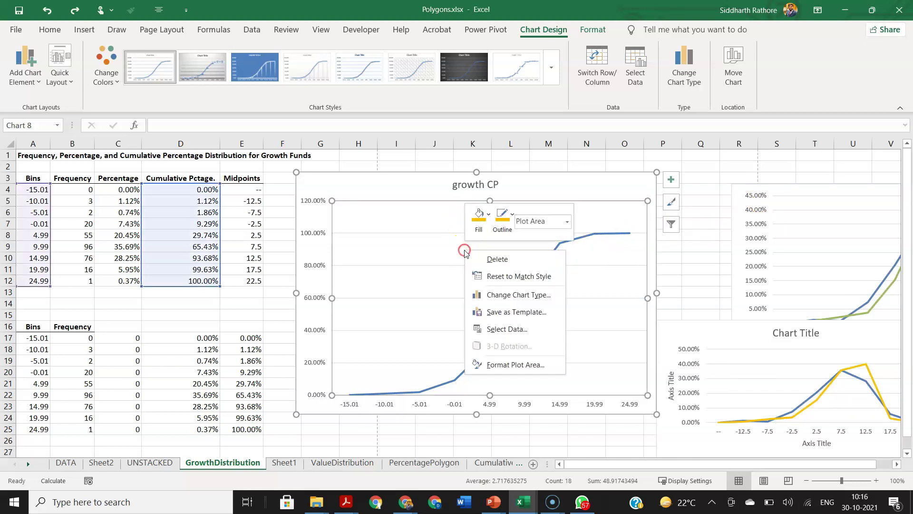
left_click(515, 326)
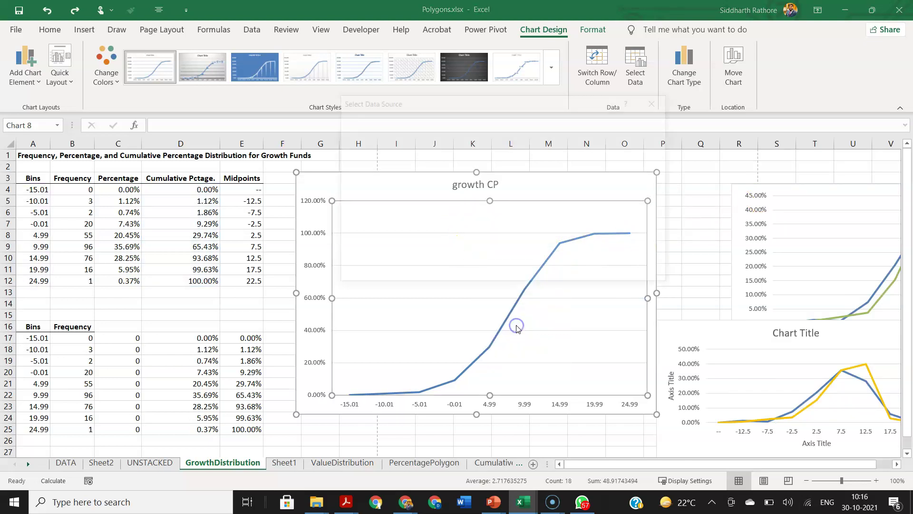
left_click(385, 203)
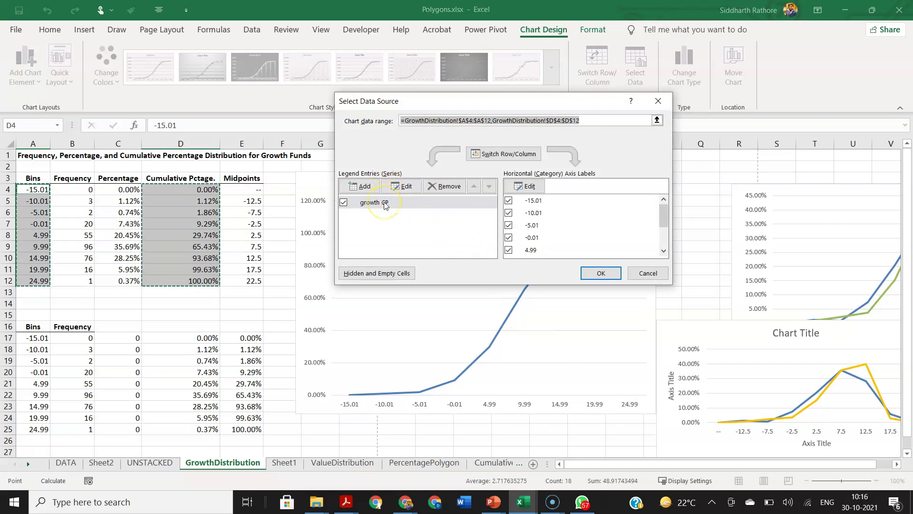
left_click(358, 186)
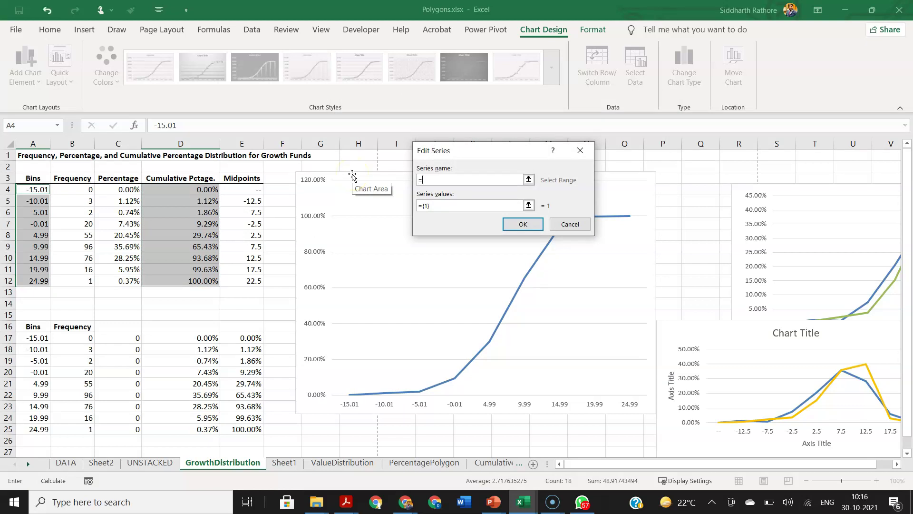
left_click(528, 205)
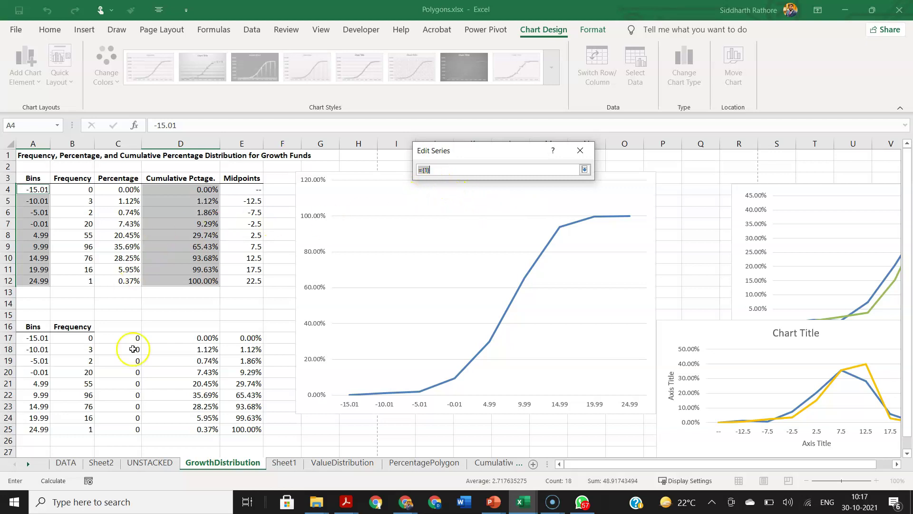
left_click(349, 462)
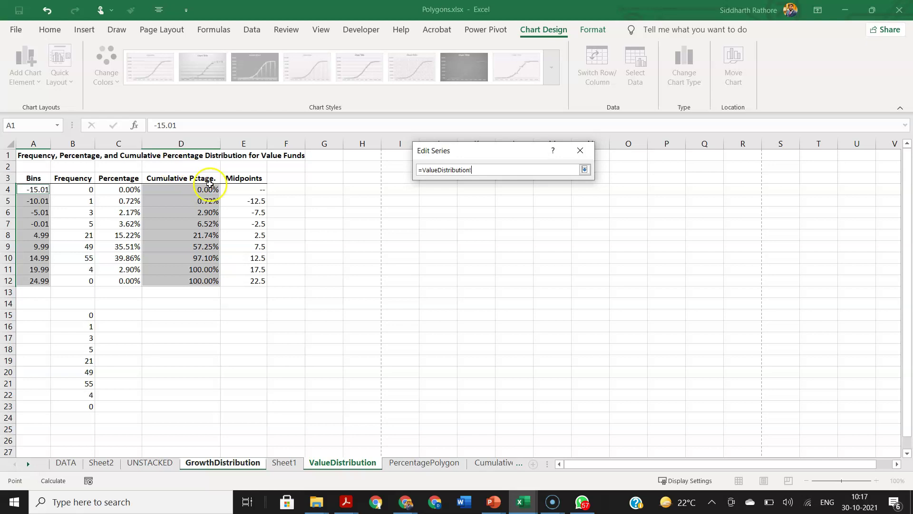
left_click_drag(200, 192, 210, 281)
left_click(523, 224)
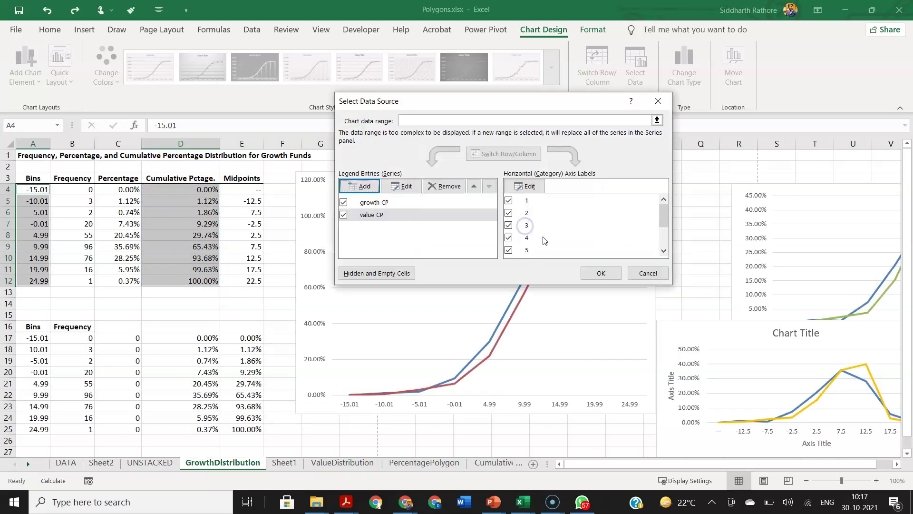
left_click(600, 273)
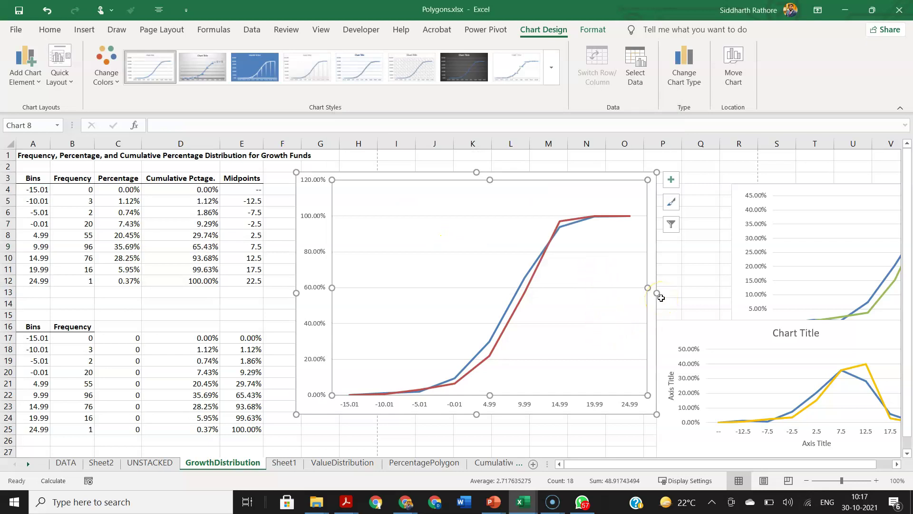
Give the cumulative percentage chart a bottom legend, a chart title and axis titles, comparing it with Figure 2.13 in the statistics PDF.
left_click(671, 179)
left_click(696, 304)
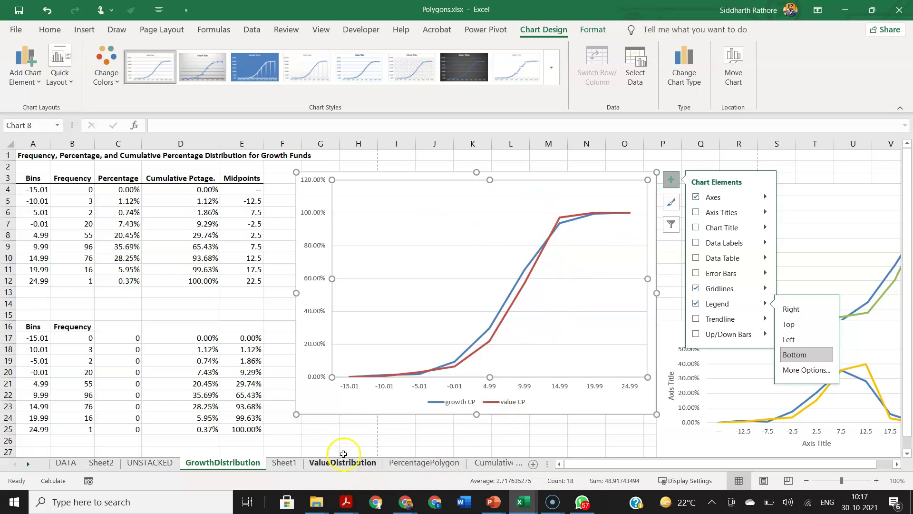
left_click(346, 502)
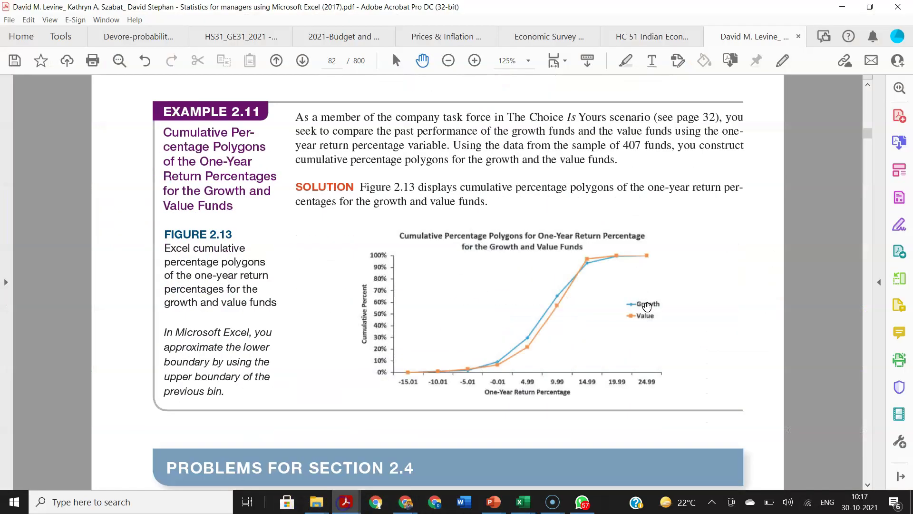
scroll(584, 279, "down", 1)
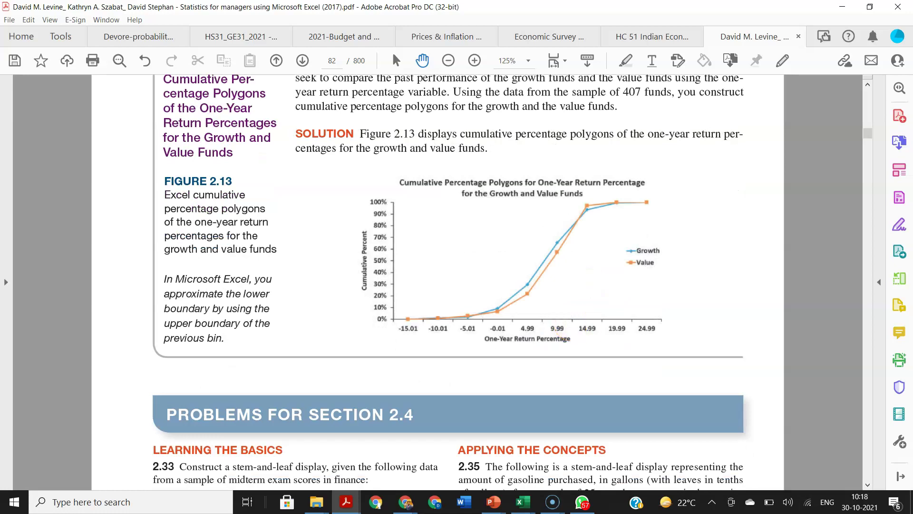
key("alt+Tab")
left_click(740, 212)
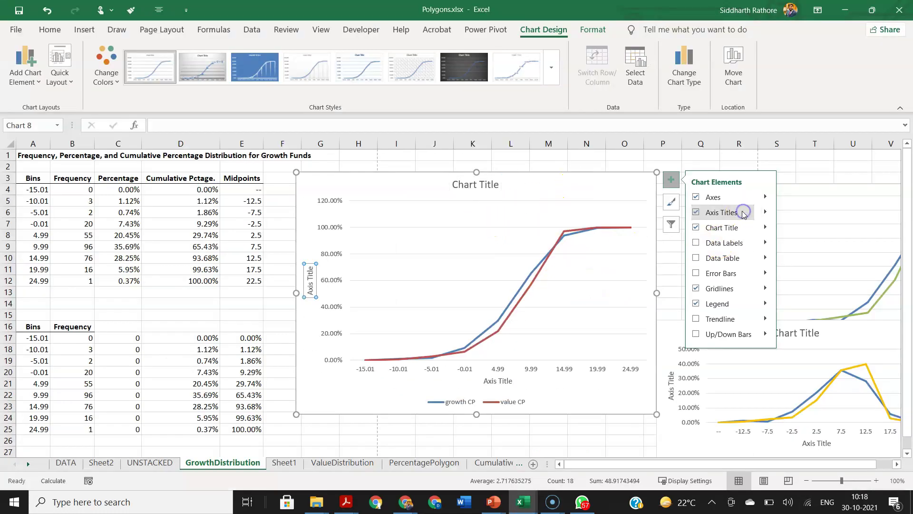
left_click(498, 381)
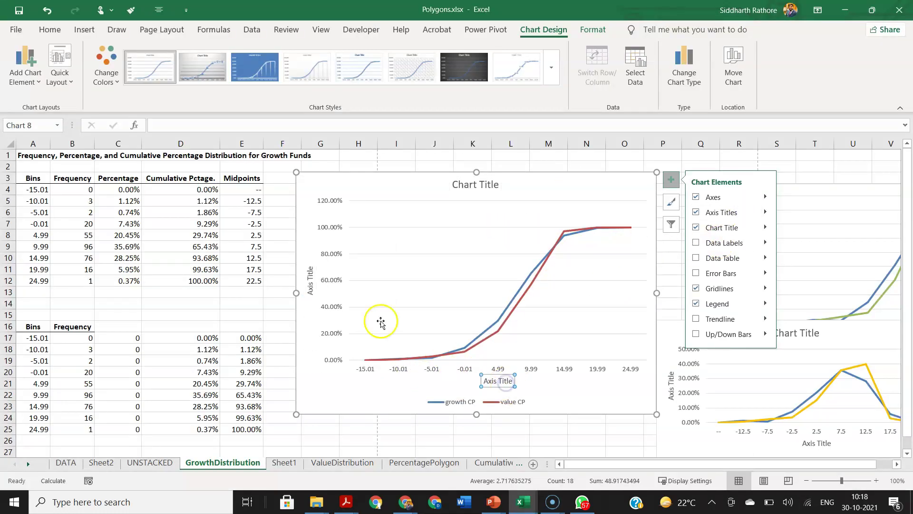
left_click(308, 276)
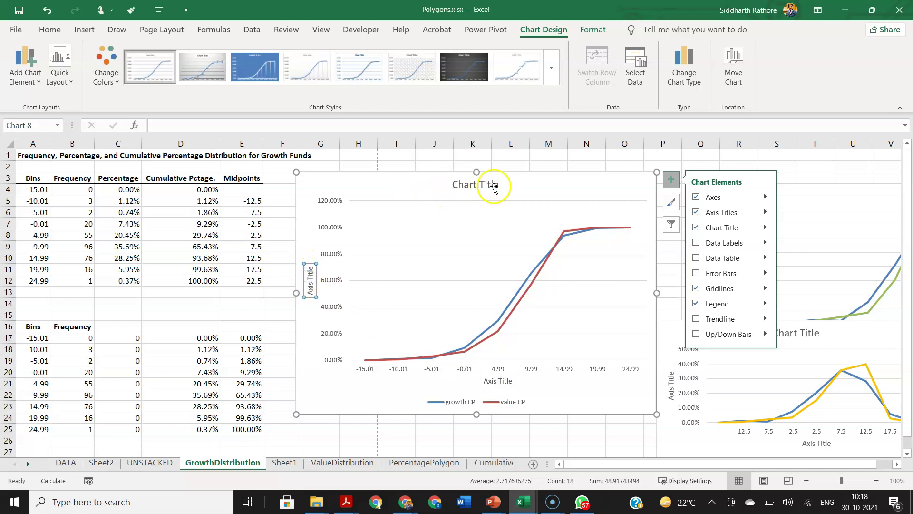
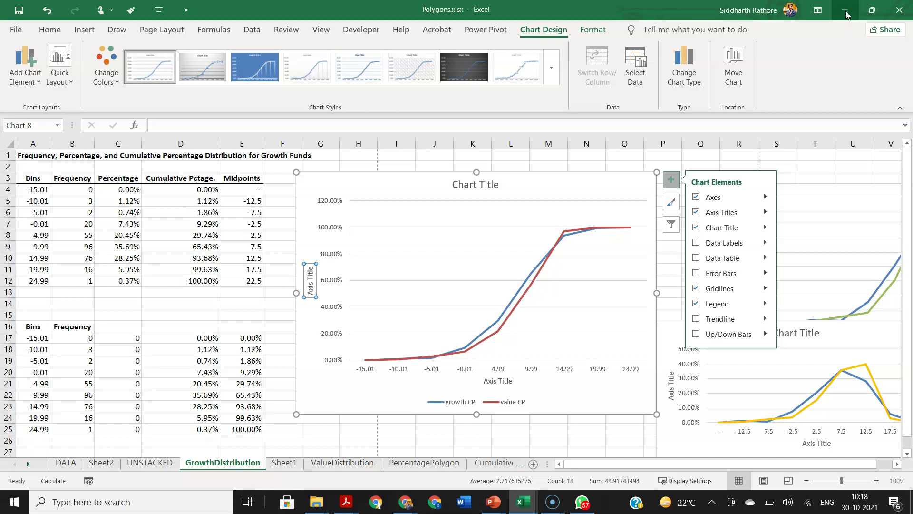
Switch to the statistics PDF in Acrobat and skim from Figure 2.13 through to section 2.6 on a mix of variables.
left_click(845, 14)
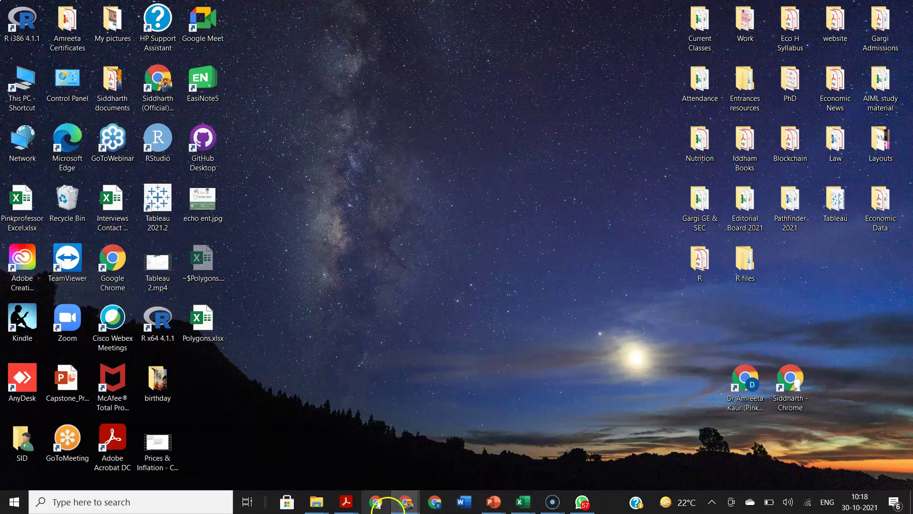
left_click(347, 503)
left_click(816, 424)
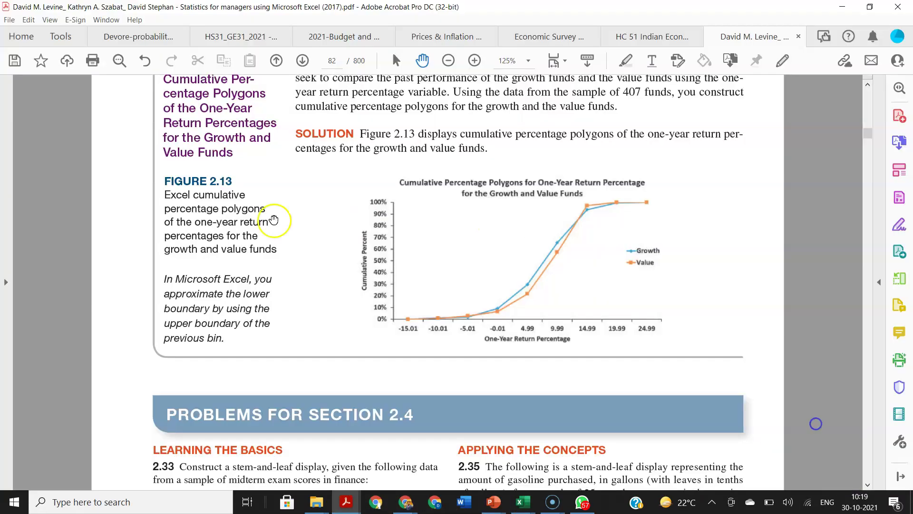
scroll(357, 257, "down", 20)
scroll(357, 257, "up", 5)
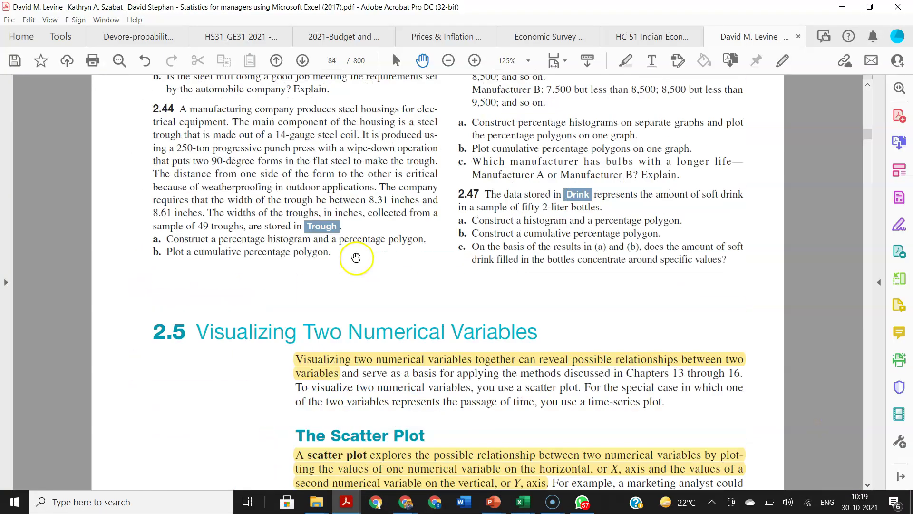
scroll(357, 257, "down", 5)
scroll(356, 257, "down", 20)
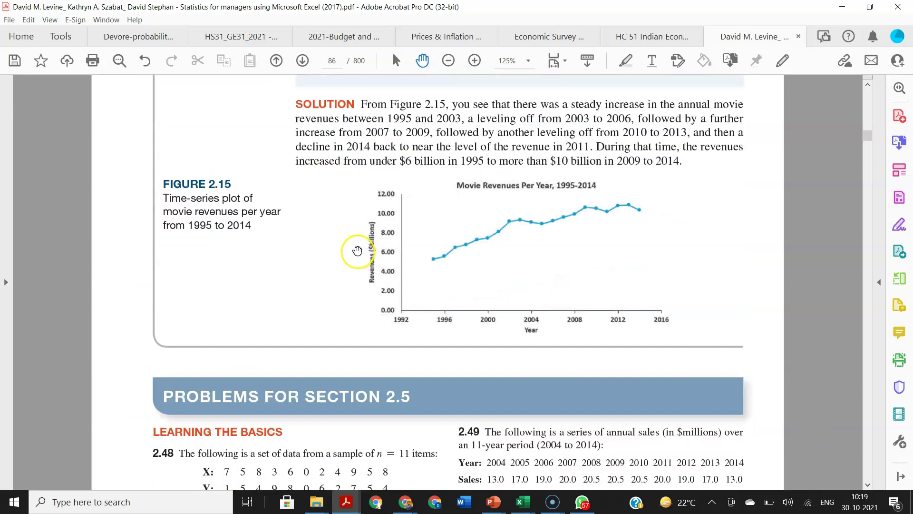
scroll(357, 250, "down", 20)
scroll(357, 248, "up", 7)
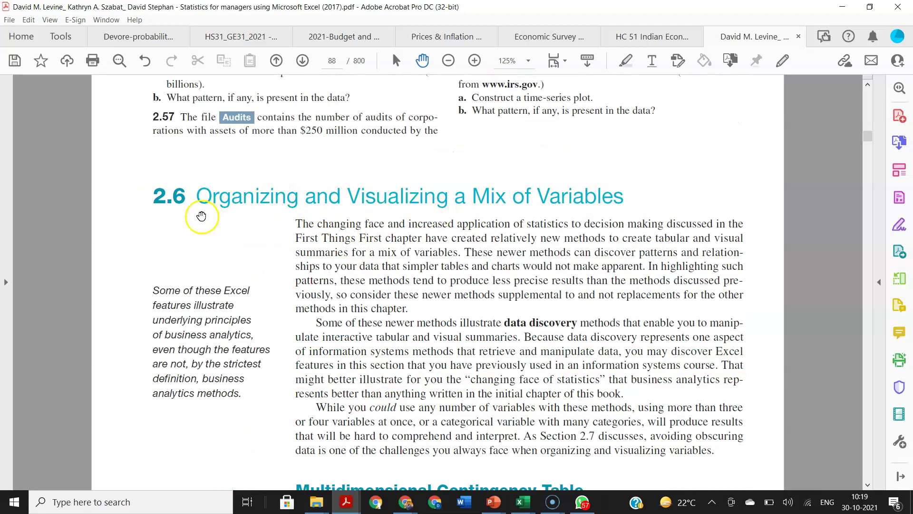
Jump to chapter 3, Numerical Descriptive Measures, through the PDF's bookmarks.
left_click(8, 281)
left_click(12, 119)
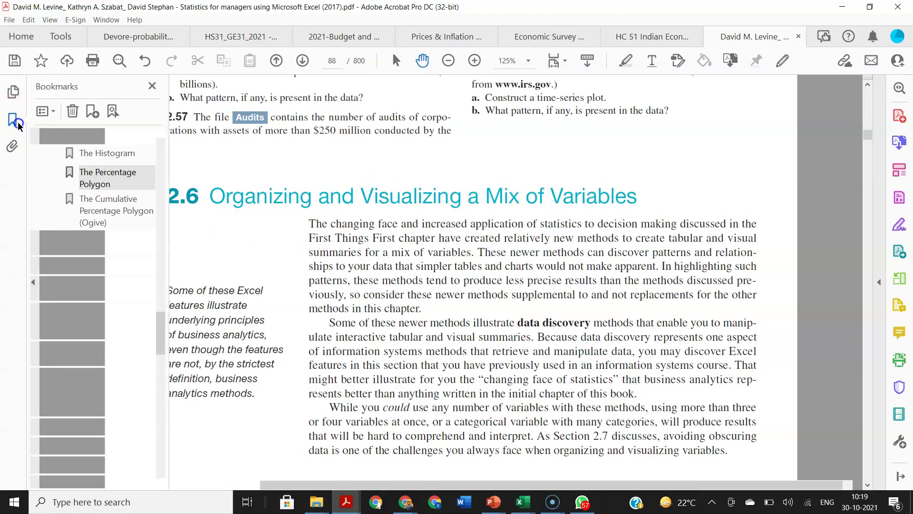
scroll(97, 340, "down", 10)
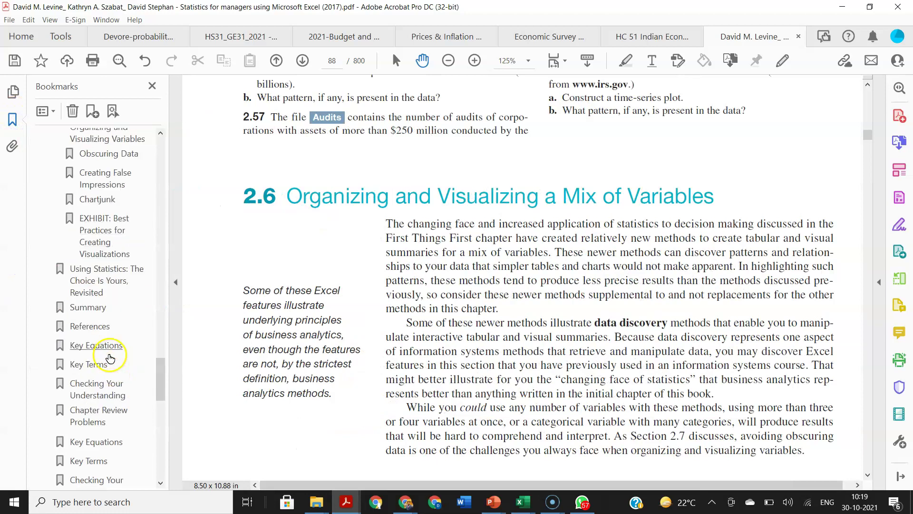
left_click(93, 286)
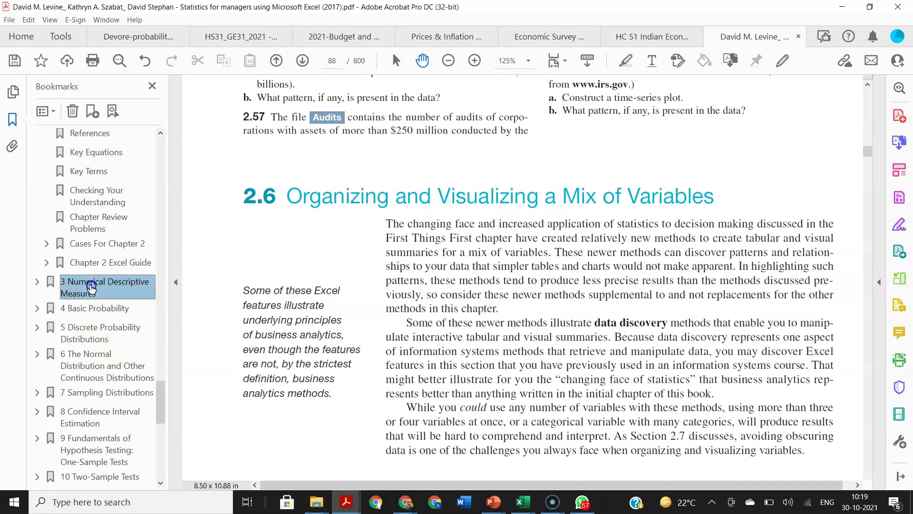
Skim chapter 3 from central tendency through variation and quartiles to the growth and value fund boxplots in Example 3.14.
scroll(474, 311, "down", 7)
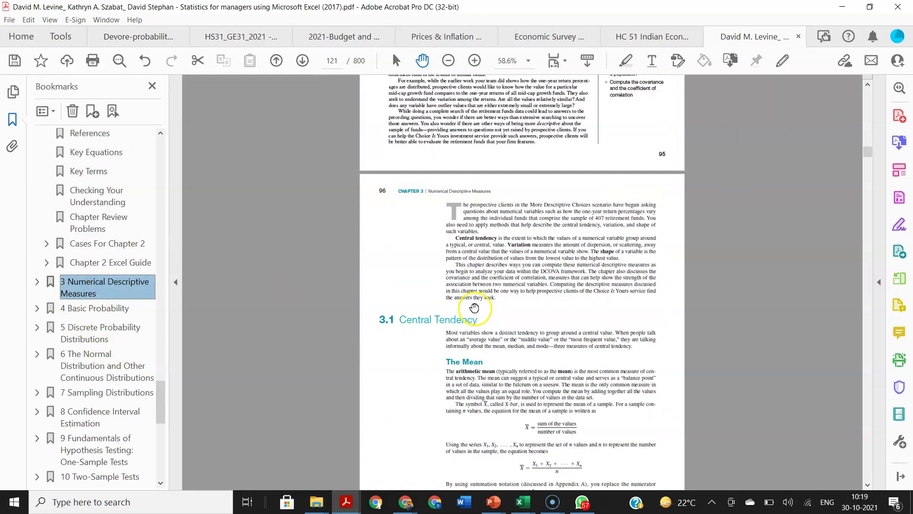
scroll(475, 312, "down", 11)
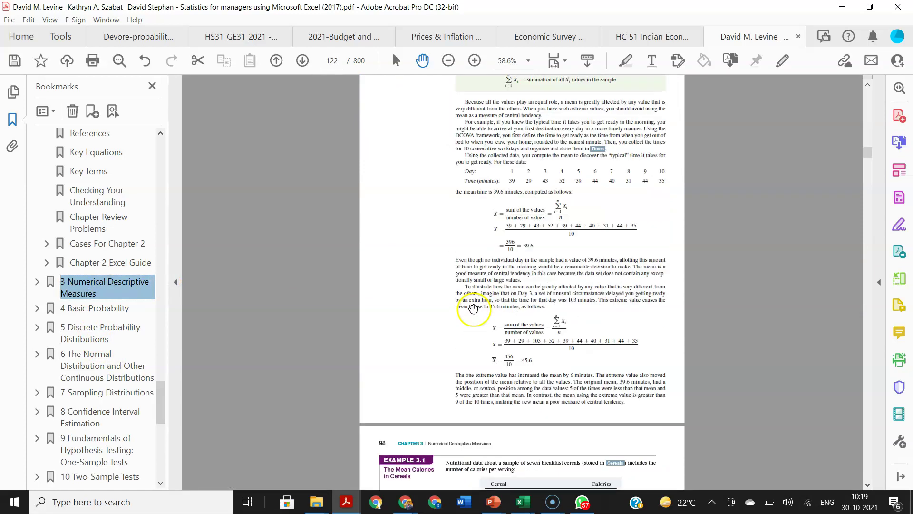
scroll(474, 310, "down", 15)
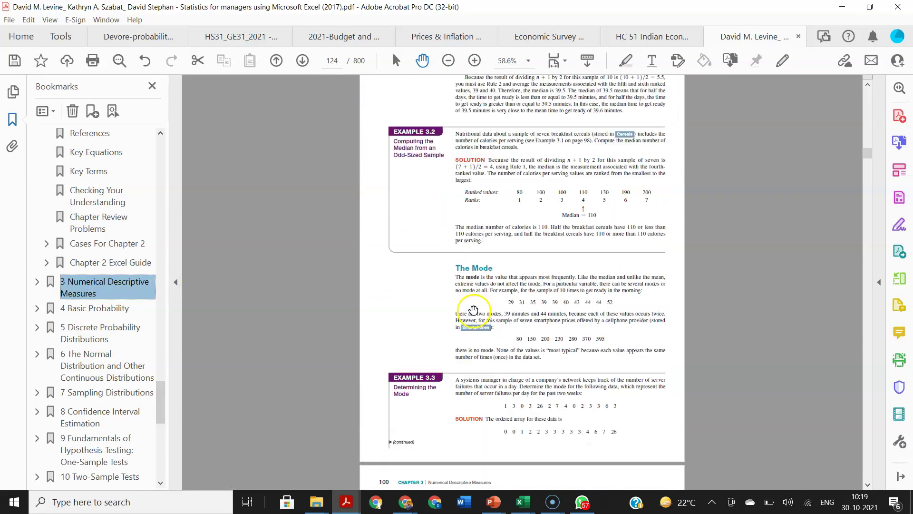
scroll(473, 309, "down", 15)
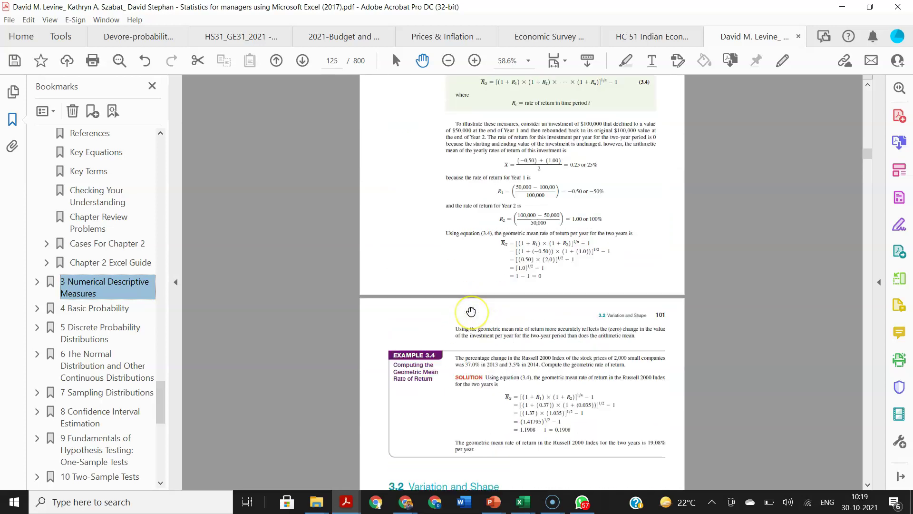
scroll(473, 312, "down", 15)
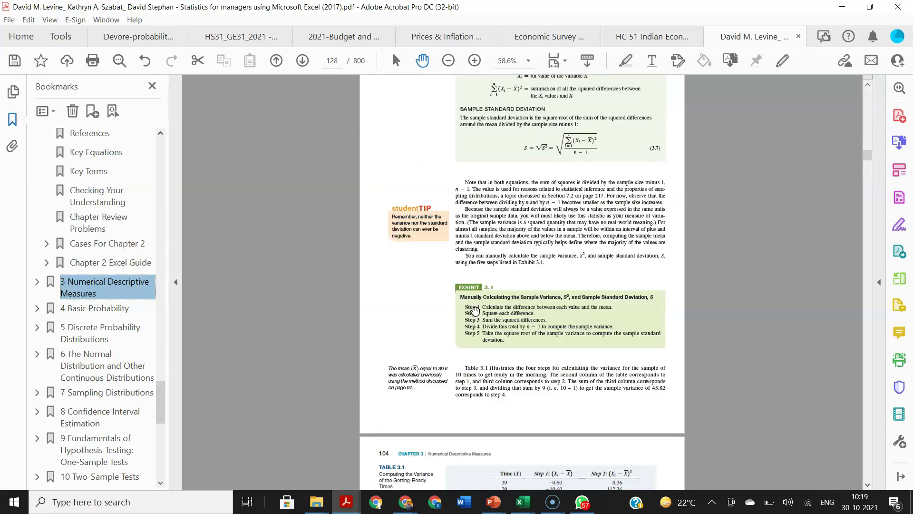
scroll(475, 313, "down", 15)
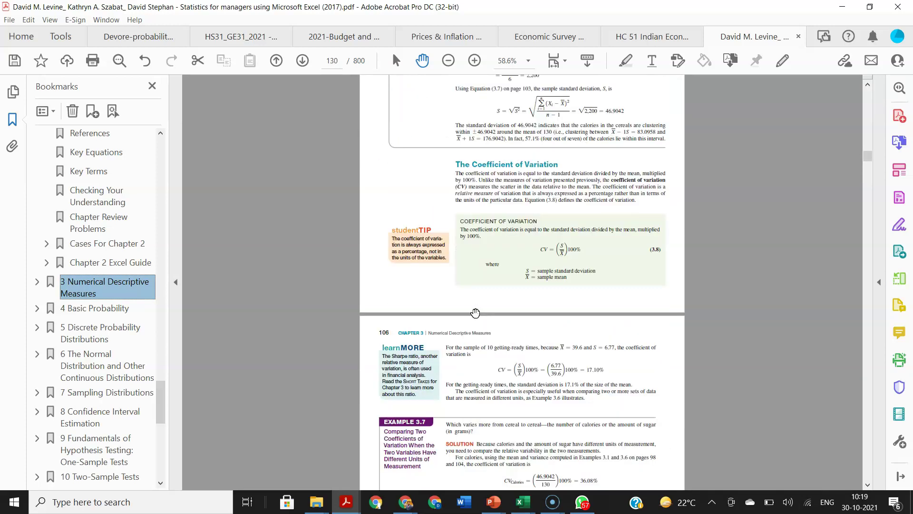
scroll(475, 312, "down", 15)
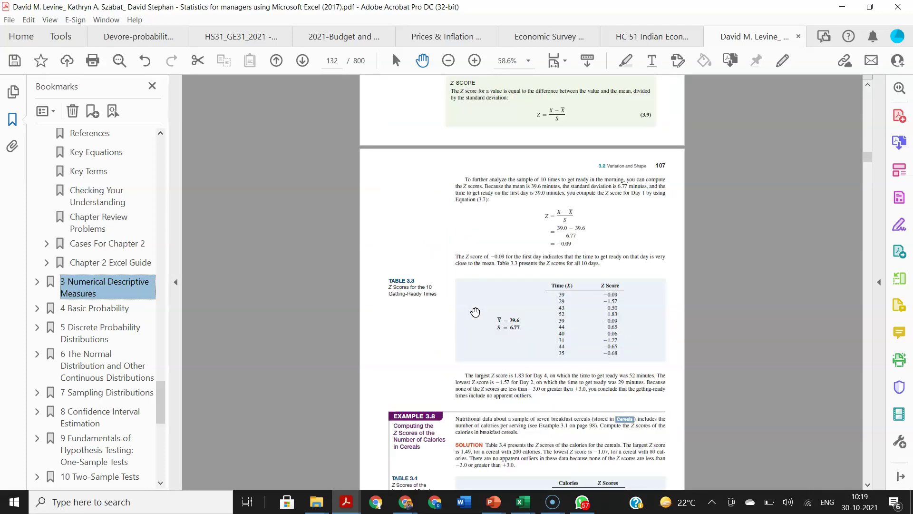
scroll(474, 312, "down", 15)
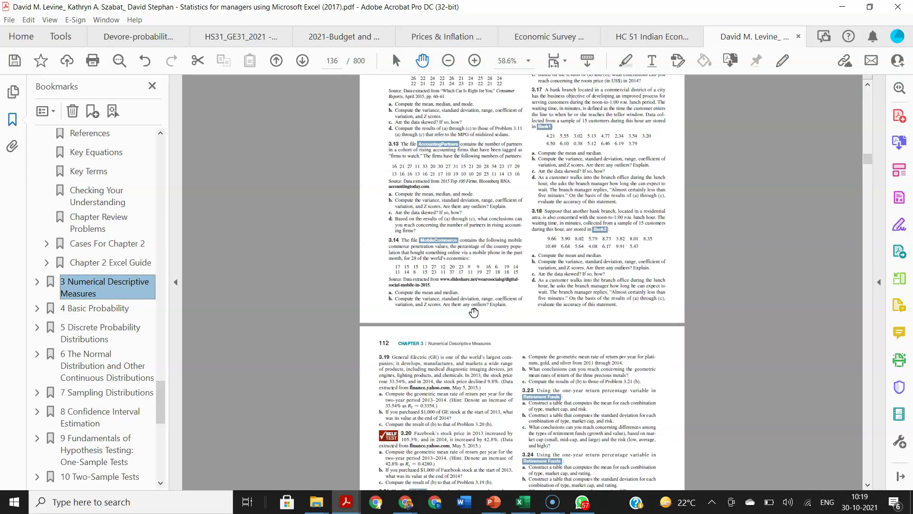
scroll(473, 311, "down", 10)
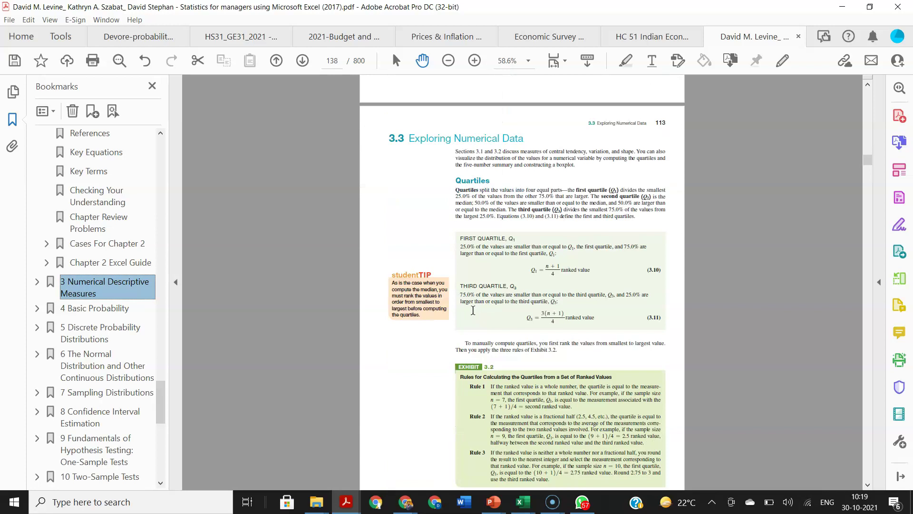
scroll(472, 310, "down", 5)
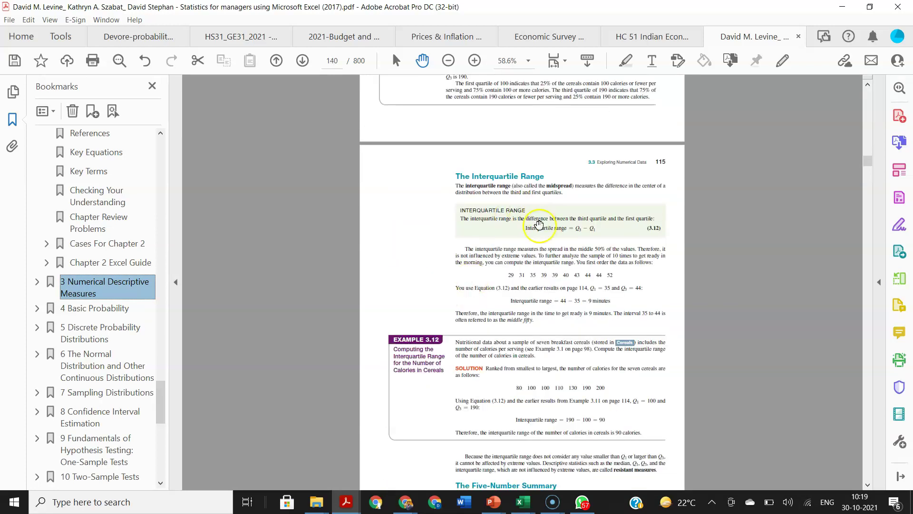
scroll(541, 266, "down", 5)
scroll(541, 273, "down", 8)
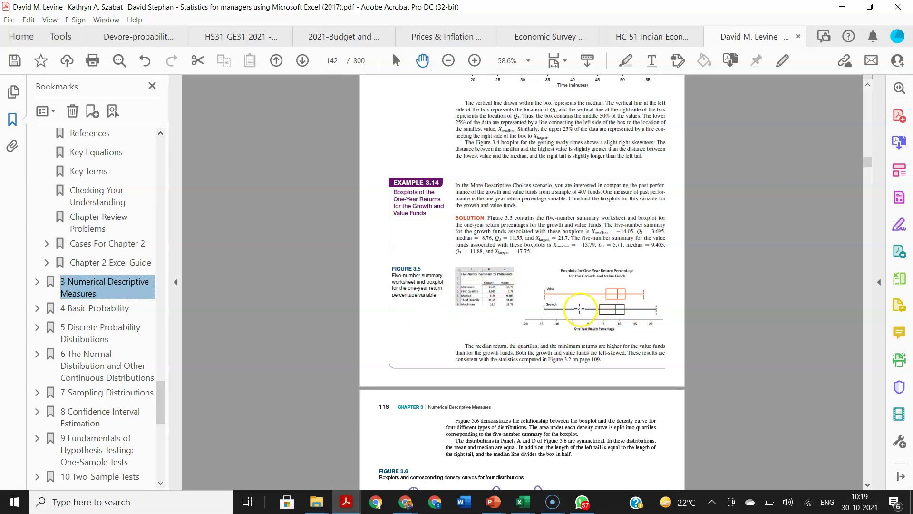
Skim the rest of chapter 3 from the boxplot shapes in Figure 3.6 through population measures, Chebyshev's theorem and correlation to the key terms.
scroll(576, 312, "down", 5)
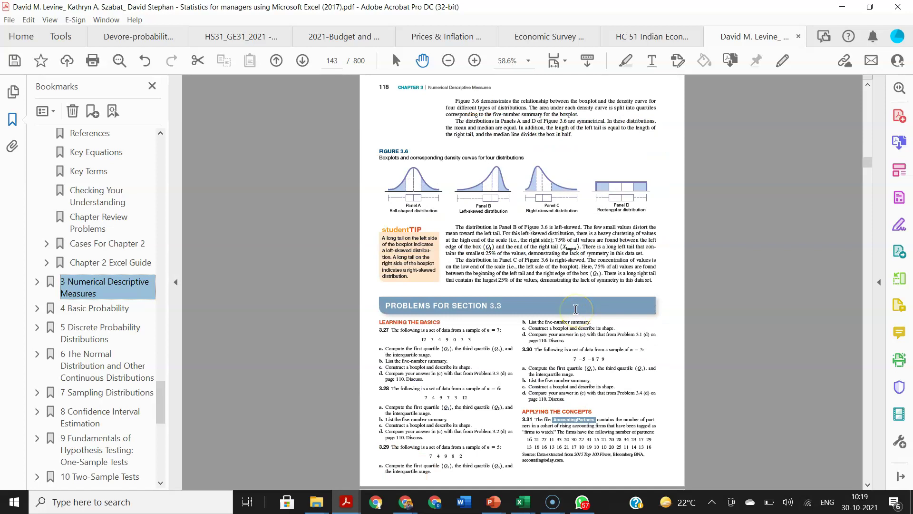
scroll(576, 311, "down", 1)
scroll(576, 310, "down", 12)
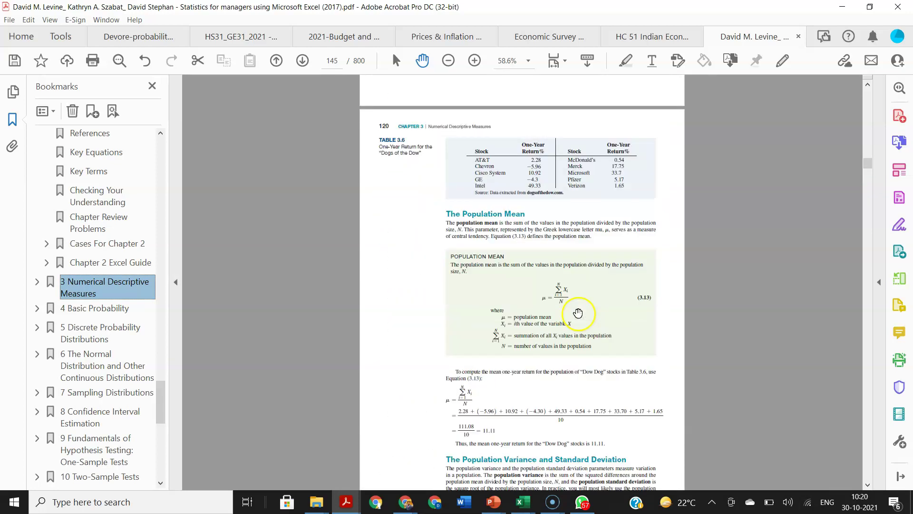
scroll(578, 313, "down", 15)
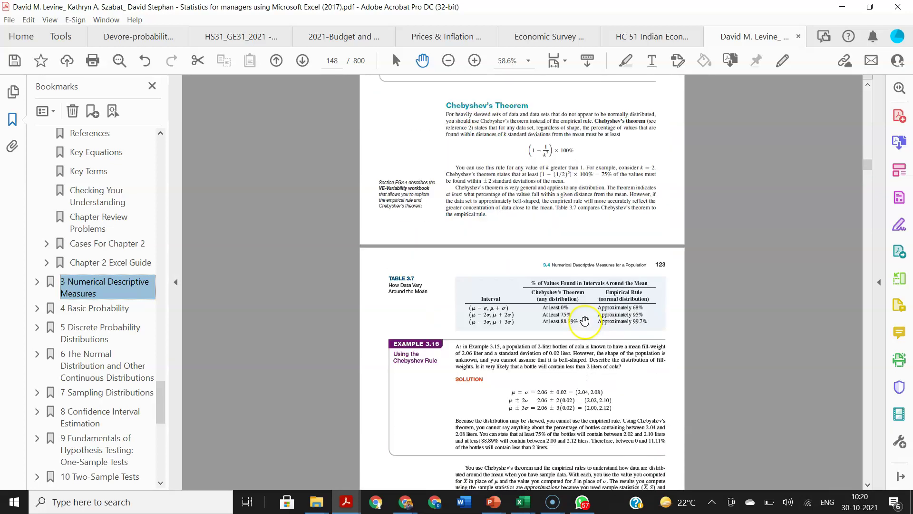
scroll(588, 324, "down", 7)
scroll(587, 327, "down", 15)
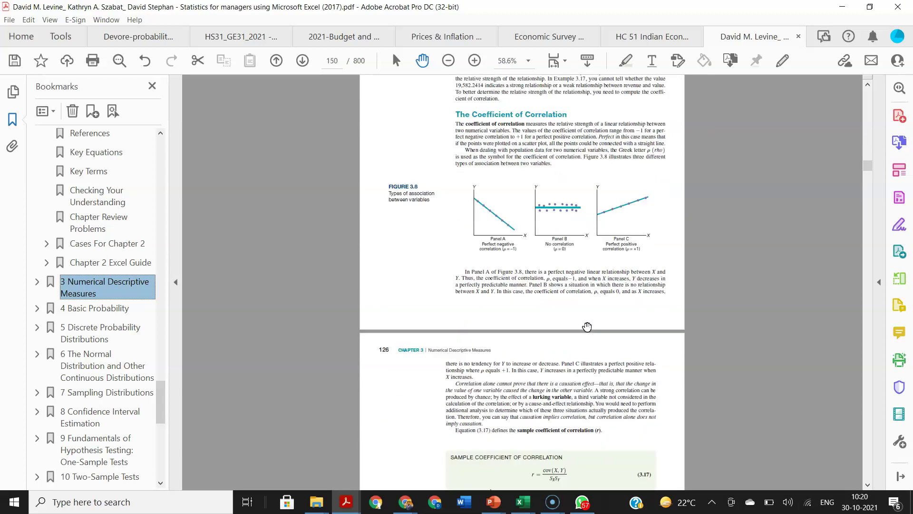
scroll(586, 326, "down", 20)
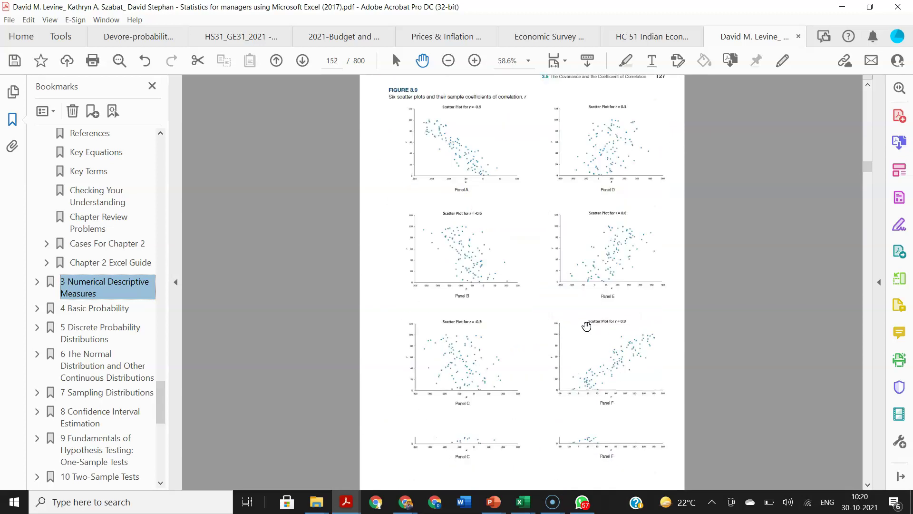
scroll(586, 322, "down", 8)
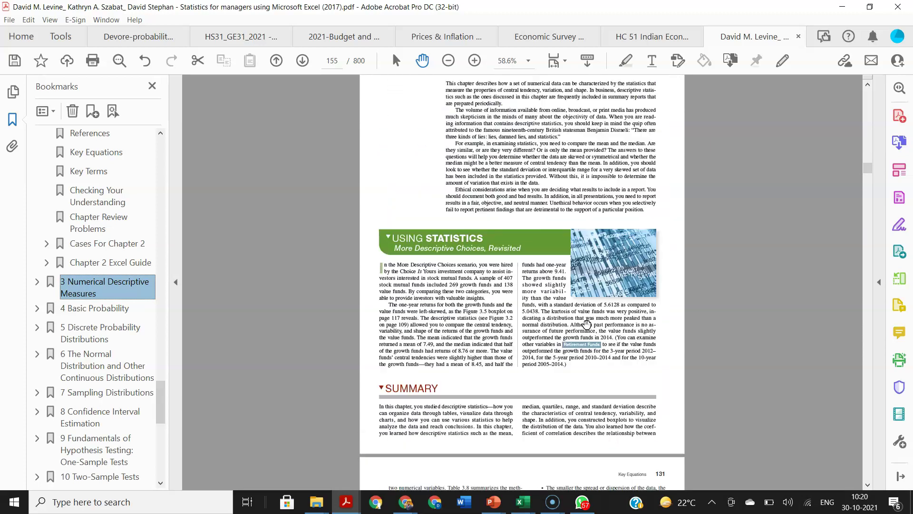
scroll(586, 321, "down", 20)
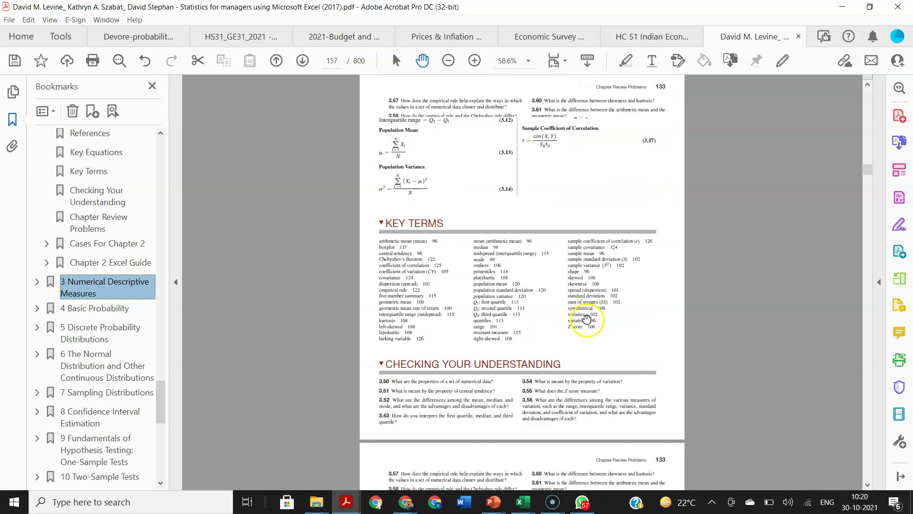
Skim the chapter 3 Excel Guide as far as the opening of chapter 4, and return to the chapter review problems.
scroll(589, 318, "down", 5)
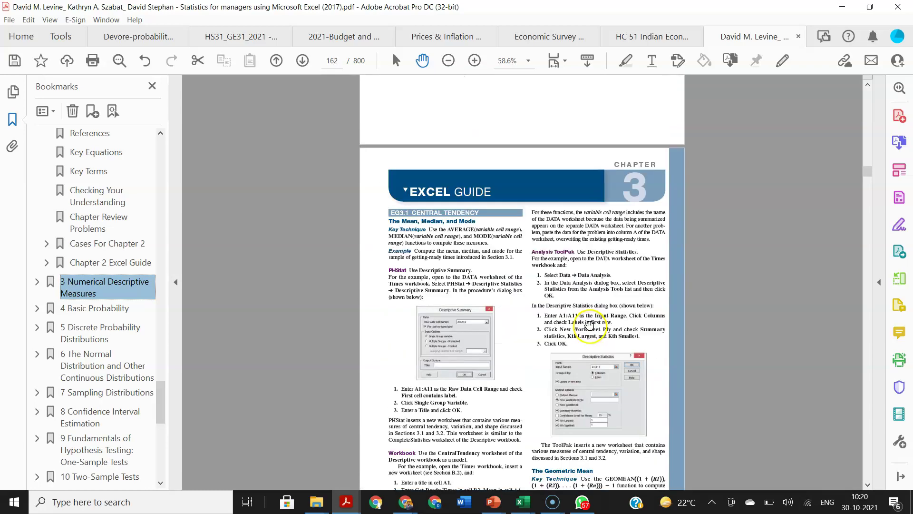
scroll(590, 322, "down", 8)
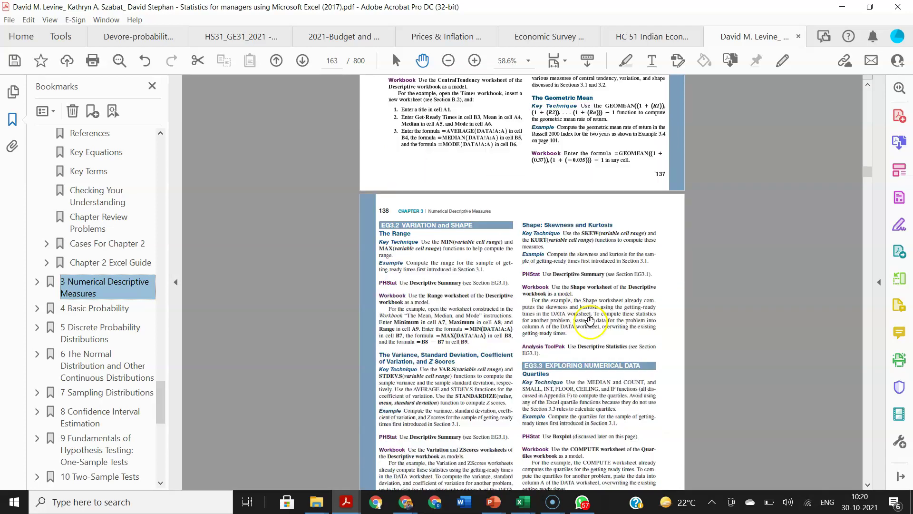
scroll(591, 320, "down", 10)
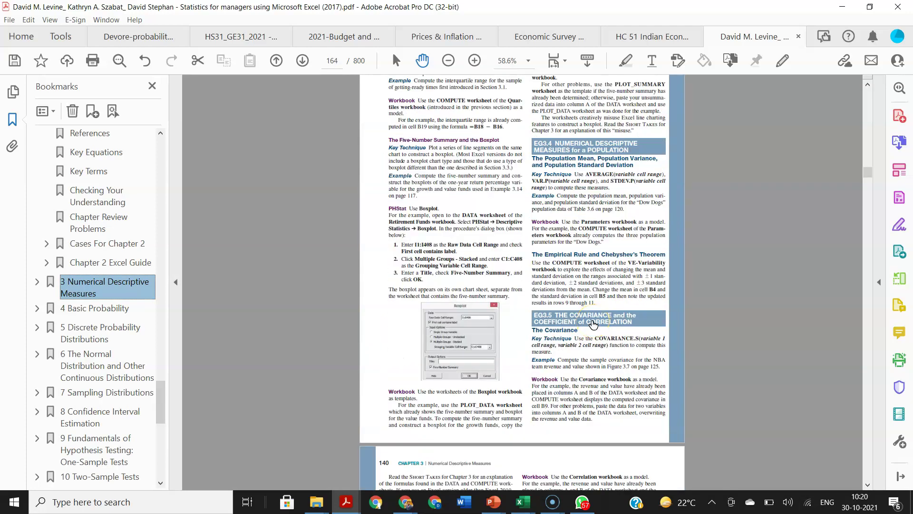
scroll(592, 324, "down", 5)
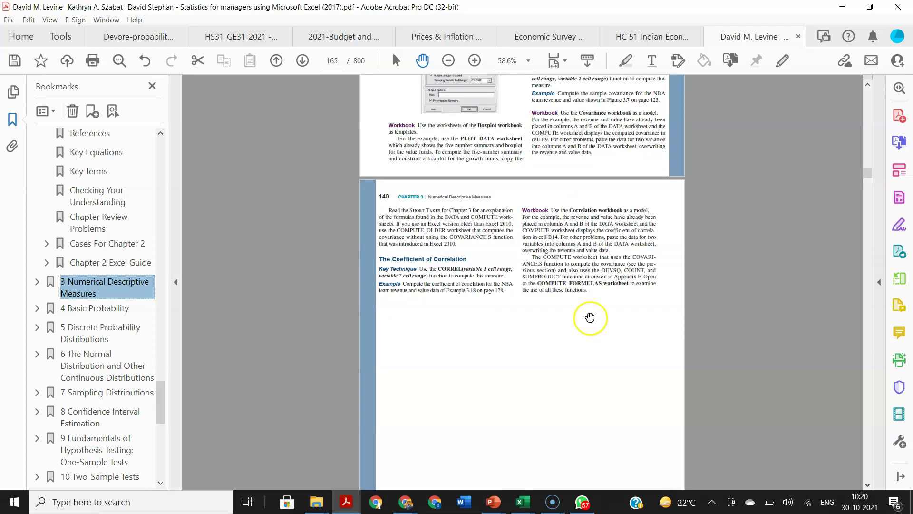
left_click(590, 317)
scroll(589, 317, "down", 6)
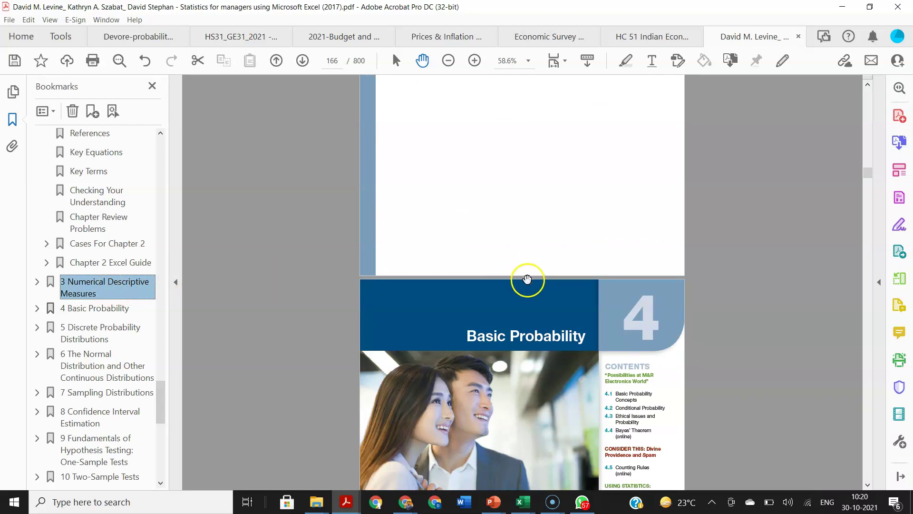
scroll(523, 290, "up", 14)
scroll(519, 301, "up", 5)
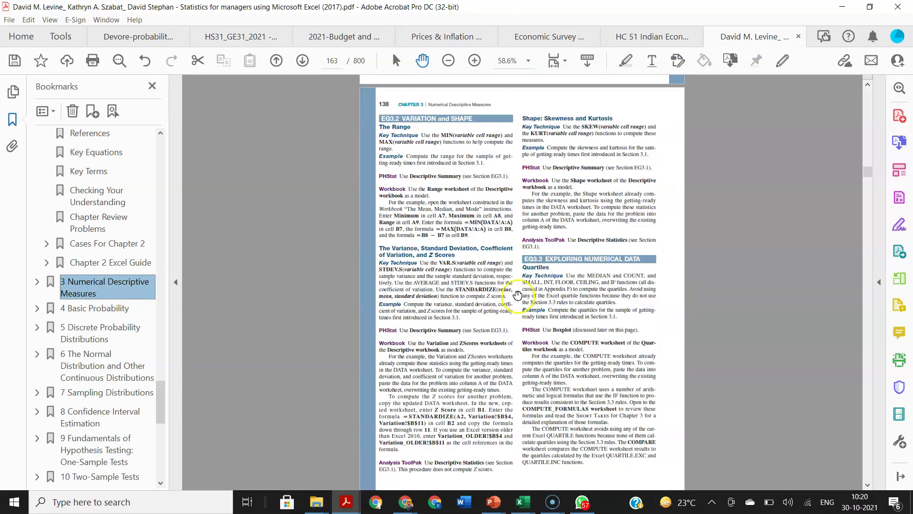
scroll(487, 271, "up", 1)
scroll(487, 271, "up", 20)
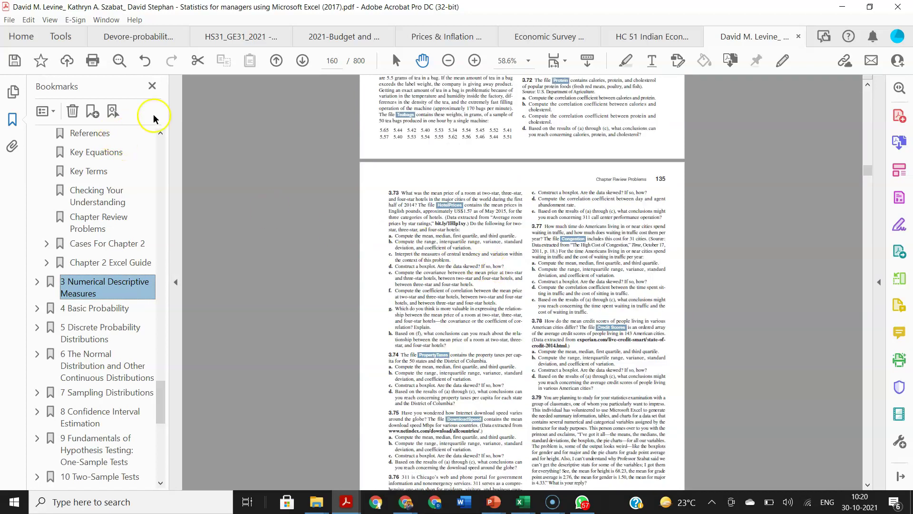
Switch to the HS31_GE31_2021 minutes PDF and go to the Levine readings listed for Unit 4.
left_click(213, 38)
scroll(288, 323, "down", 20)
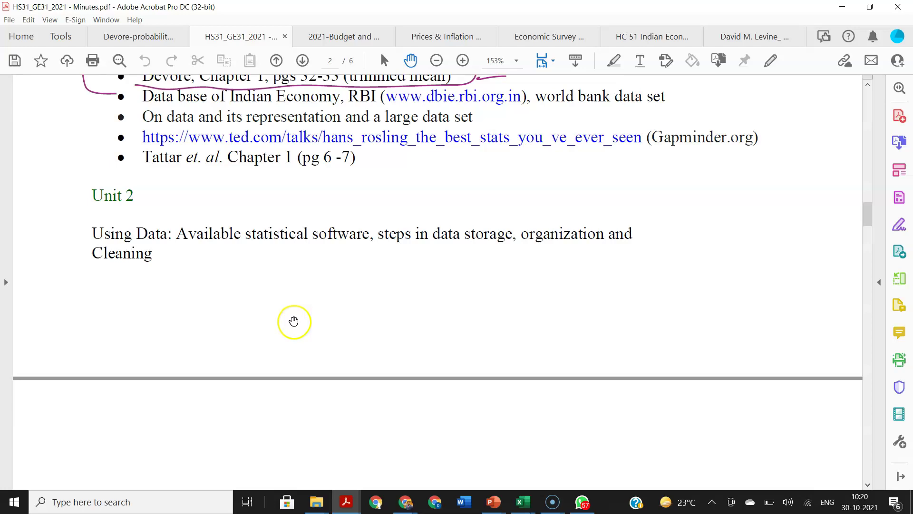
scroll(294, 320, "down", 10)
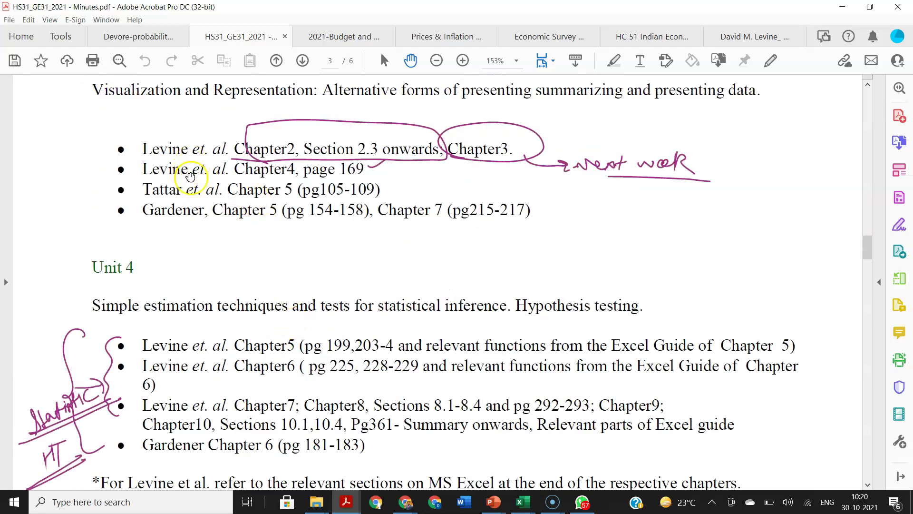
scroll(192, 283, "down", 2)
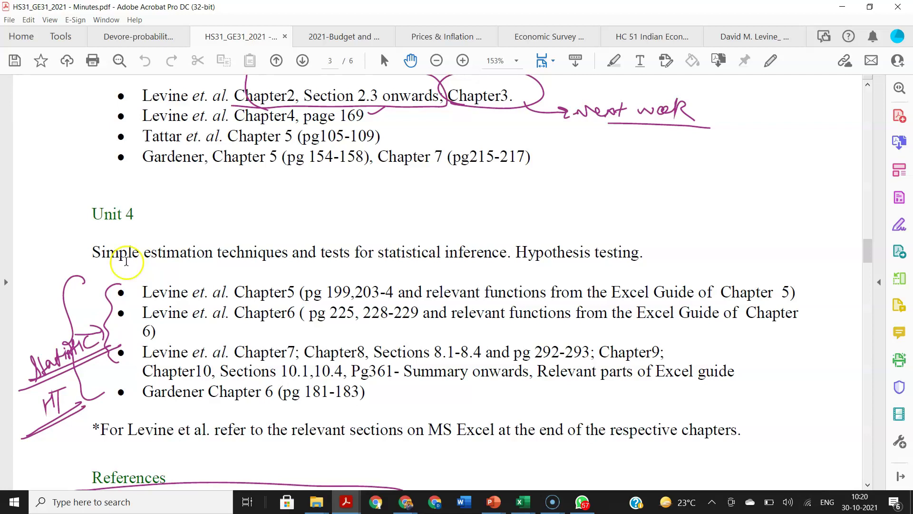
Hand-draw a box around the bullets of the Levine readings under Unit 4 and a tick mark at the Unit 4 heading.
left_click(116, 292)
mouse_move(143, 285)
left_mouse_down()
mouse_move(135, 364)
mouse_move(105, 359)
mouse_move(138, 284)
left_mouse_up()
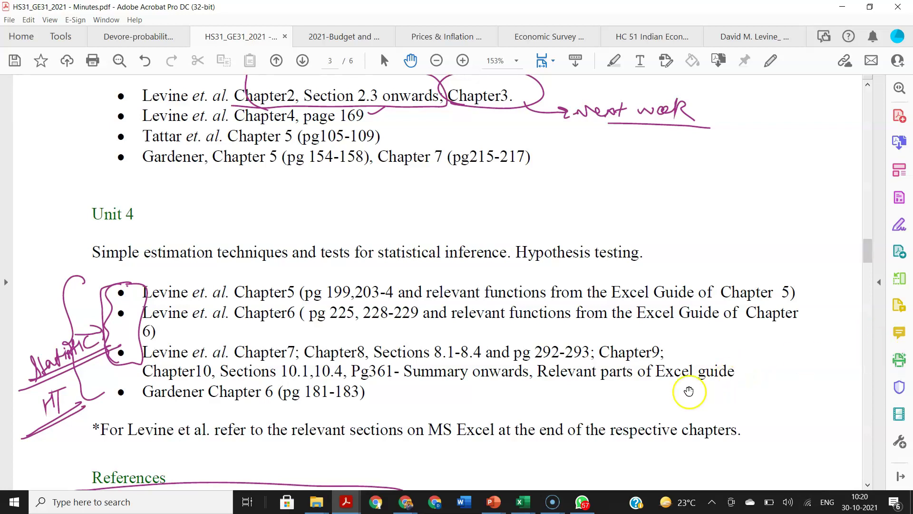
scroll(424, 320, "up", 3)
scroll(431, 320, "down", 5)
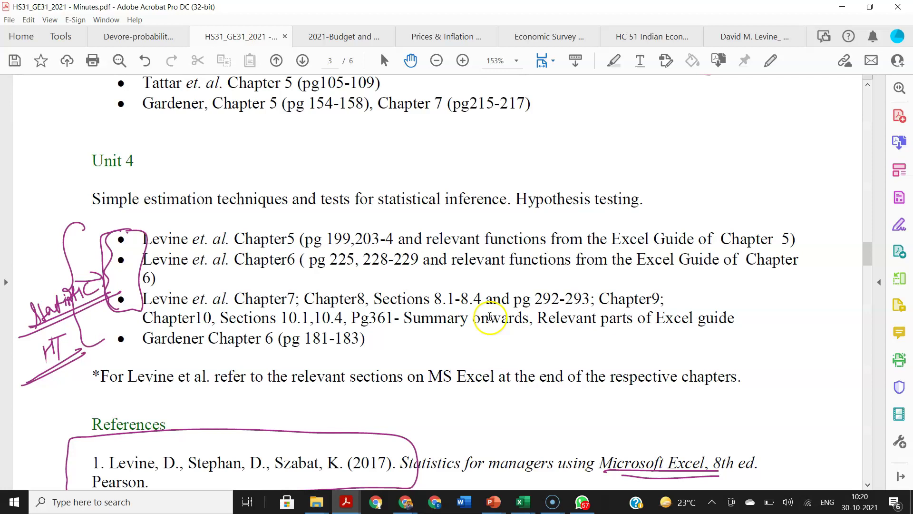
left_click_drag(56, 200, 133, 161)
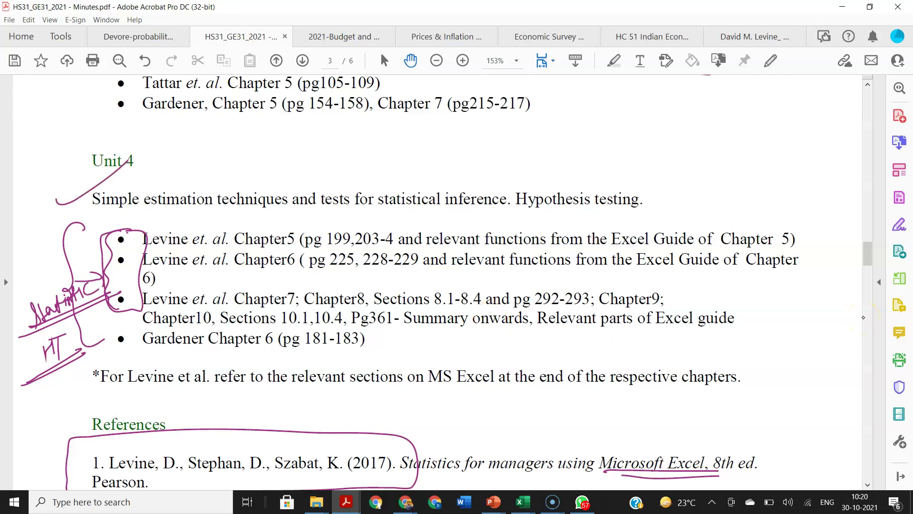
Draw a closing brace after the Levine readings and a circled HT above it, with an arrow leading from the circle towards the Unit 4 heading.
mouse_move(787, 223)
left_mouse_down()
mouse_move(804, 255)
mouse_move(807, 329)
mouse_move(792, 332)
left_mouse_up()
mouse_move(711, 187)
left_mouse_down()
mouse_move(738, 200)
mouse_move(748, 180)
left_mouse_up()
left_click_drag(742, 170, 732, 215)
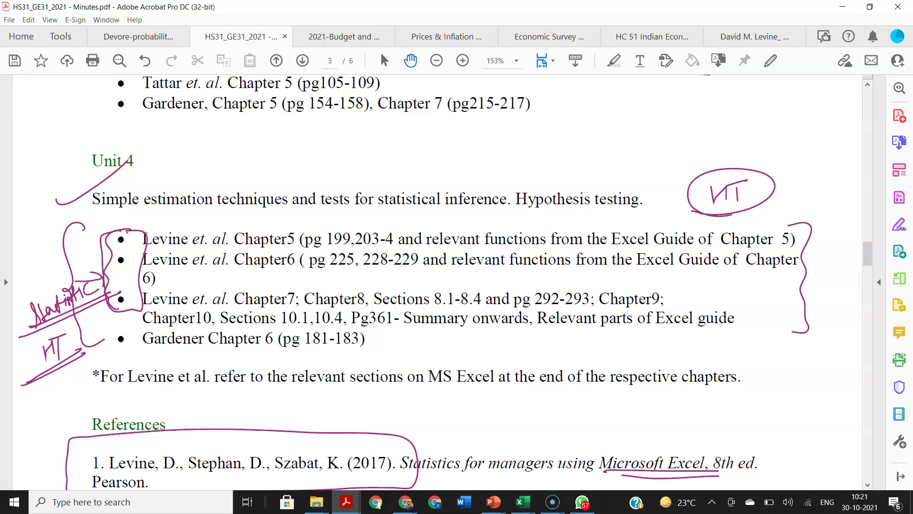
mouse_move(707, 182)
left_mouse_down()
mouse_move(633, 153)
mouse_move(618, 158)
left_mouse_up()
mouse_move(628, 151)
left_mouse_down()
mouse_move(619, 158)
mouse_move(630, 160)
left_mouse_up()
Underline "Hypothesis testing" with a wavy line and draw a second, longer closing brace spanning all the Unit 4 readings.
left_click_drag(497, 216, 658, 219)
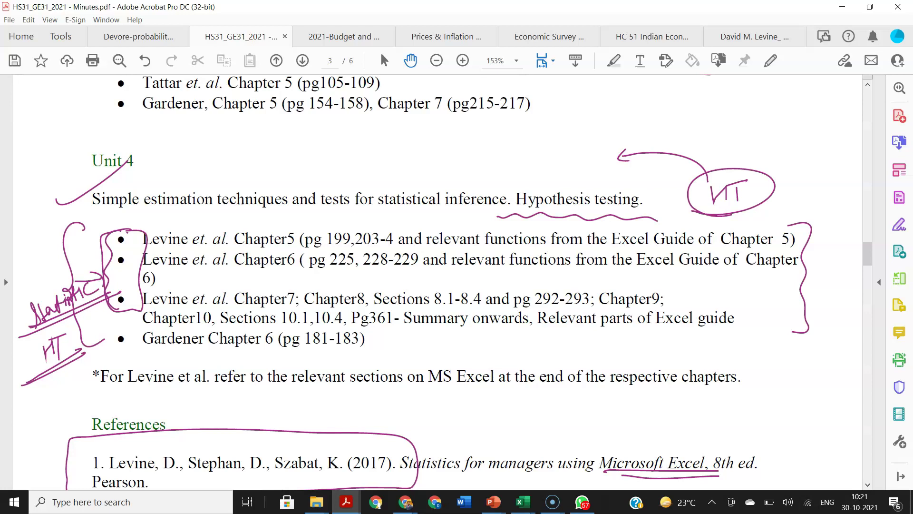
left_click_drag(814, 215, 780, 374)
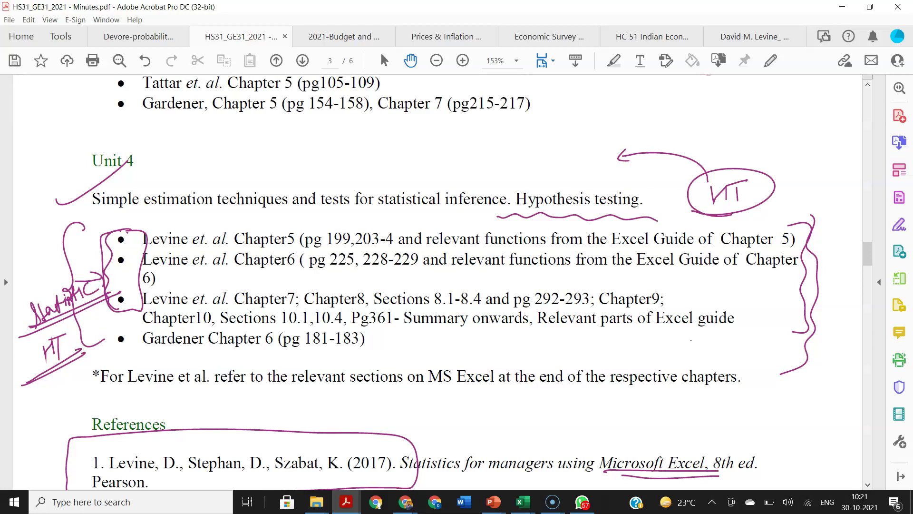
scroll(864, 318, "up", 2)
scroll(864, 317, "down", 2)
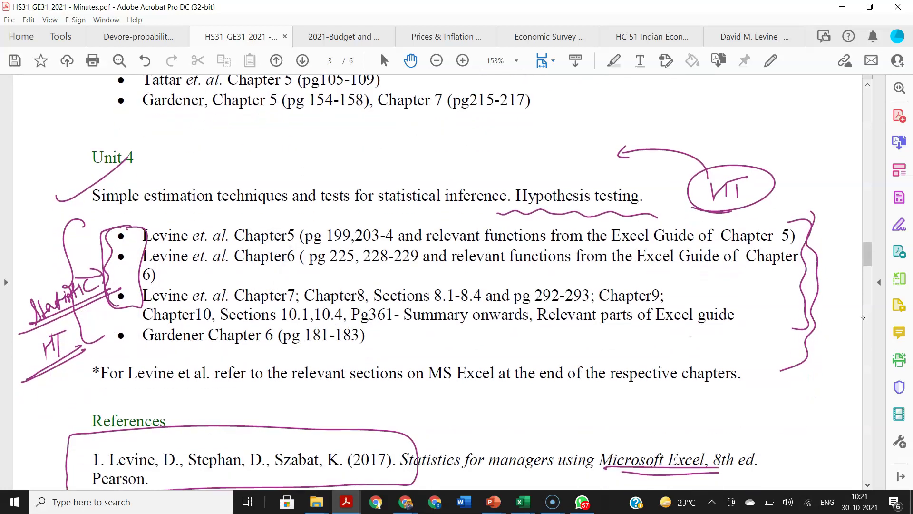